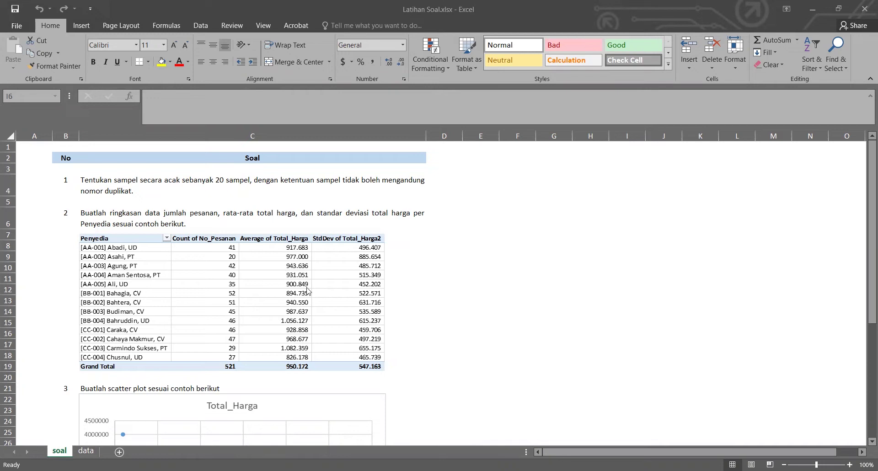
# Create a copy of the data sheet and place it at the end of the workbook
pyautogui.scroll(-8, 460, 267)
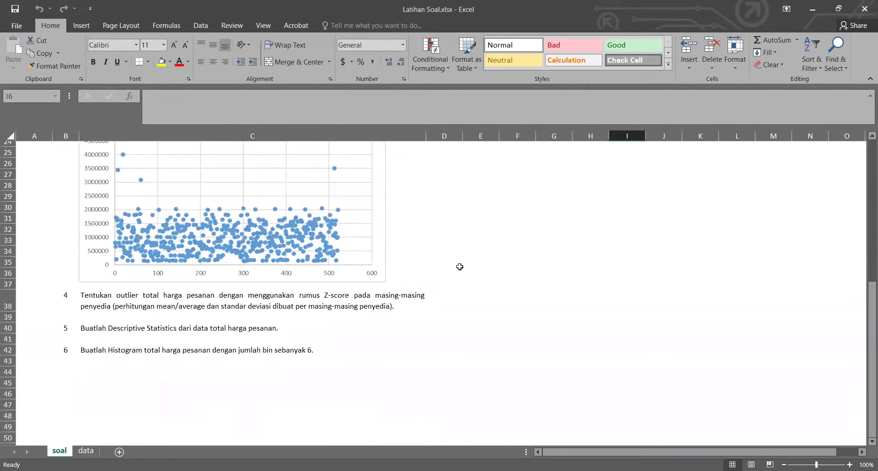
pyautogui.scroll(8, 460, 267)
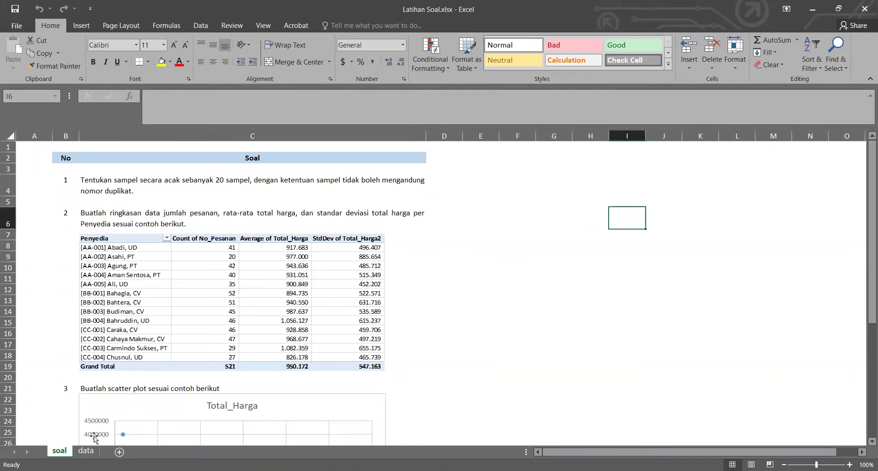
pyautogui.click(86, 452)
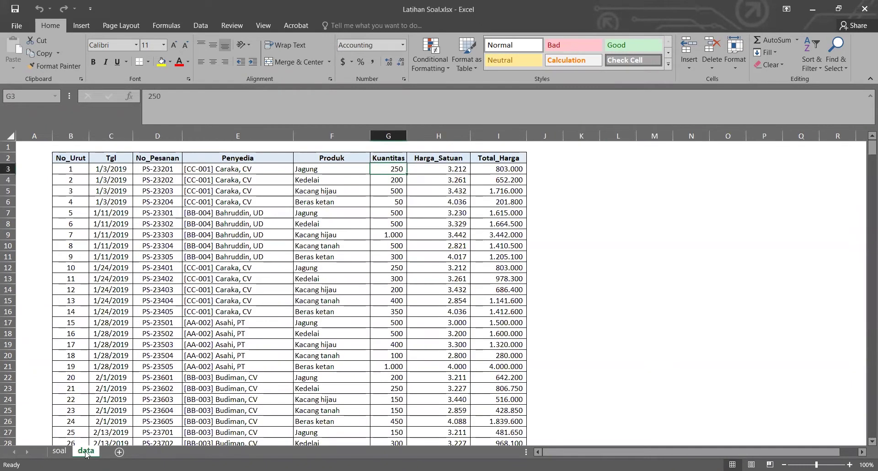
pyautogui.rightClick(86, 452)
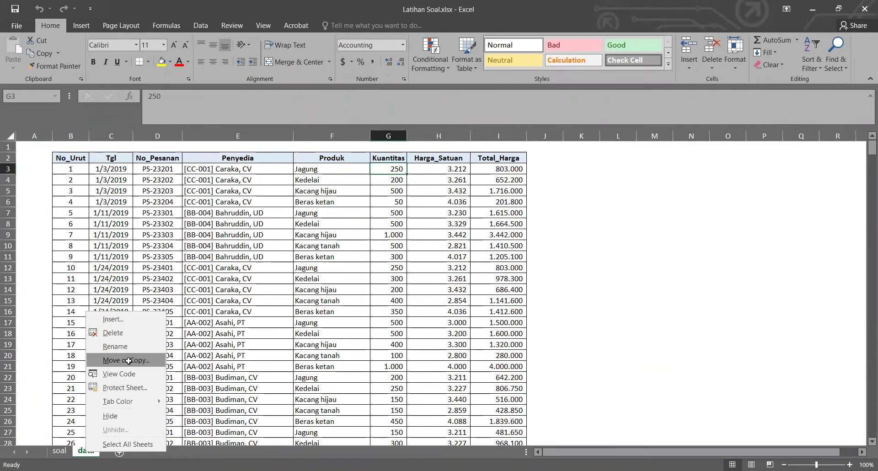
pyautogui.click(101, 360)
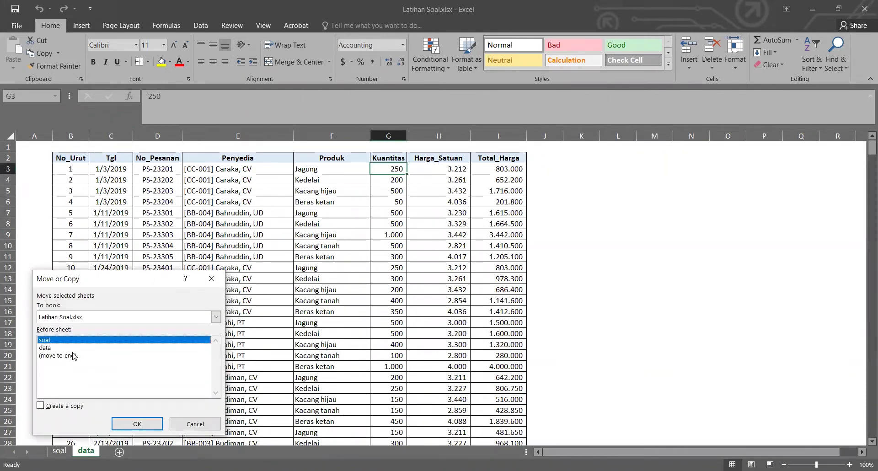
pyautogui.click(74, 356)
pyautogui.click(41, 406)
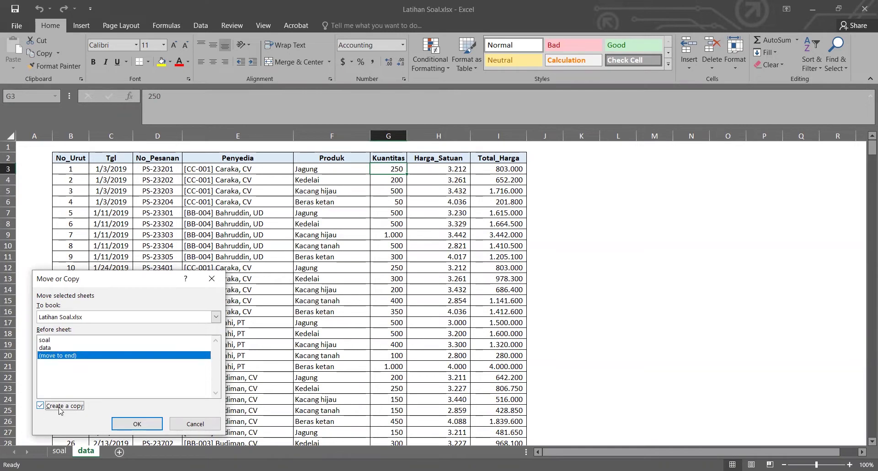
pyautogui.click(137, 424)
# Rename the copied data sheet as 1
pyautogui.rightClick(121, 456)
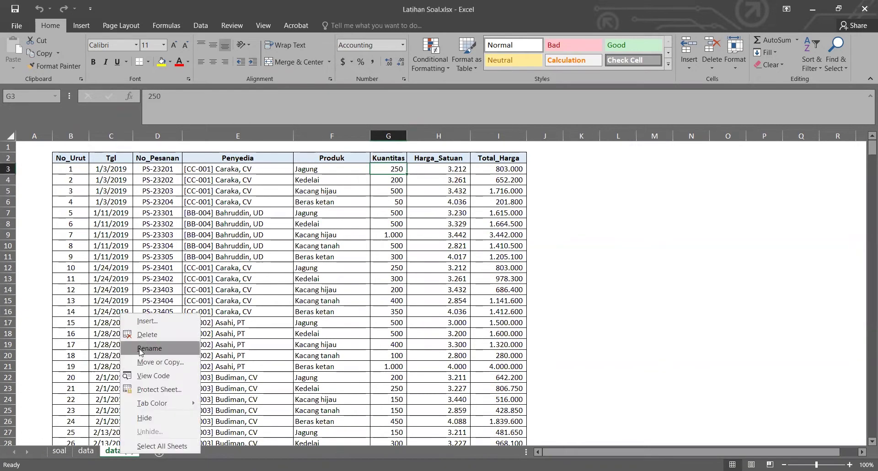
pyautogui.click(140, 349)
pyautogui.write('1')
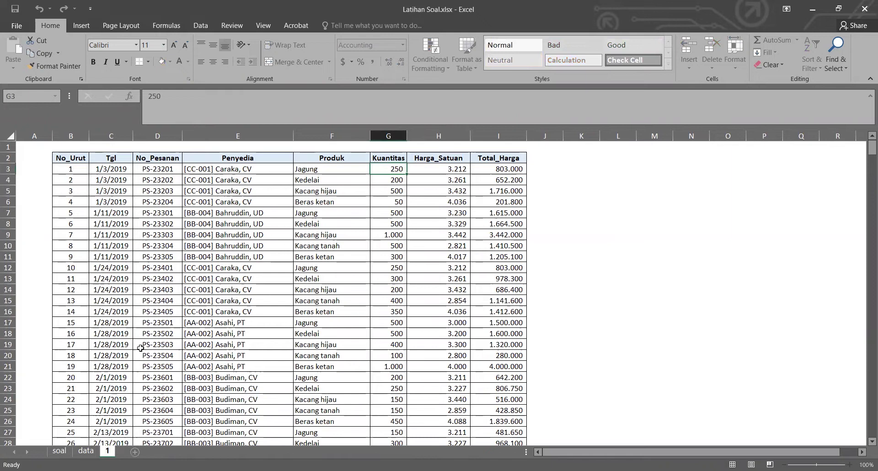
pyautogui.press('Return')
# Review the first question on the soal sheet, and check how far the order table on sheet 1 extends
pyautogui.click(59, 451)
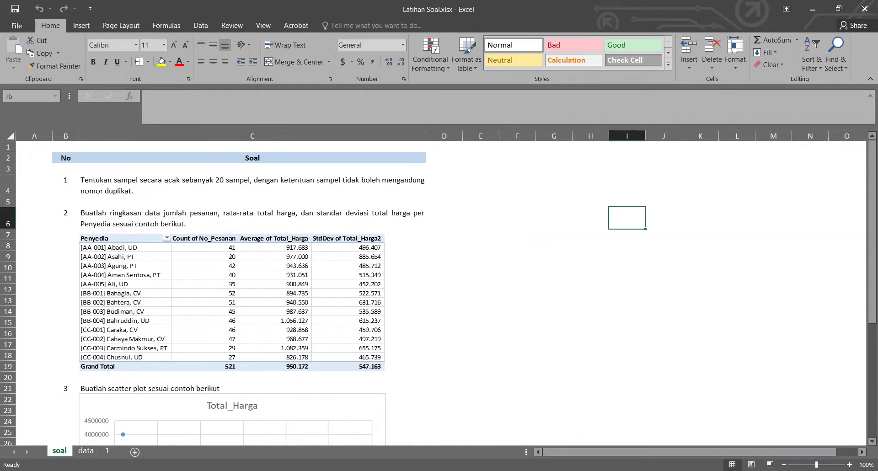
pyautogui.click(112, 451)
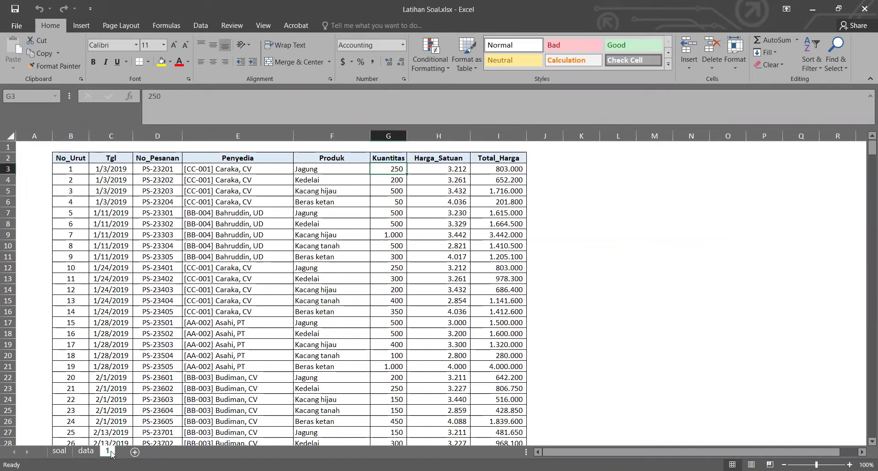
pyautogui.click(342, 231)
pyautogui.click(494, 240)
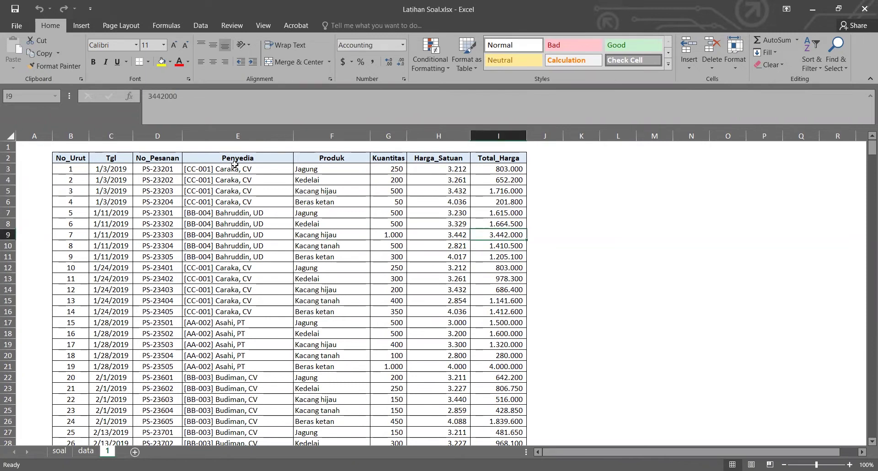
pyautogui.click(76, 169)
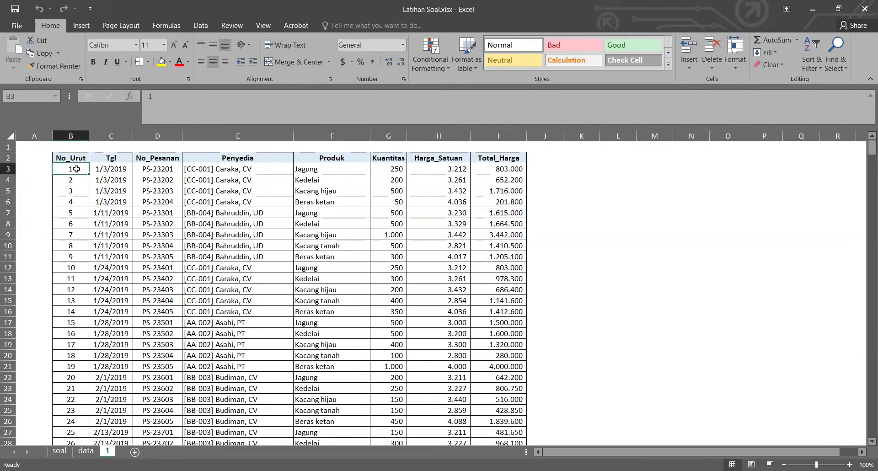
pyautogui.hotkey('ctrl', 'Down')
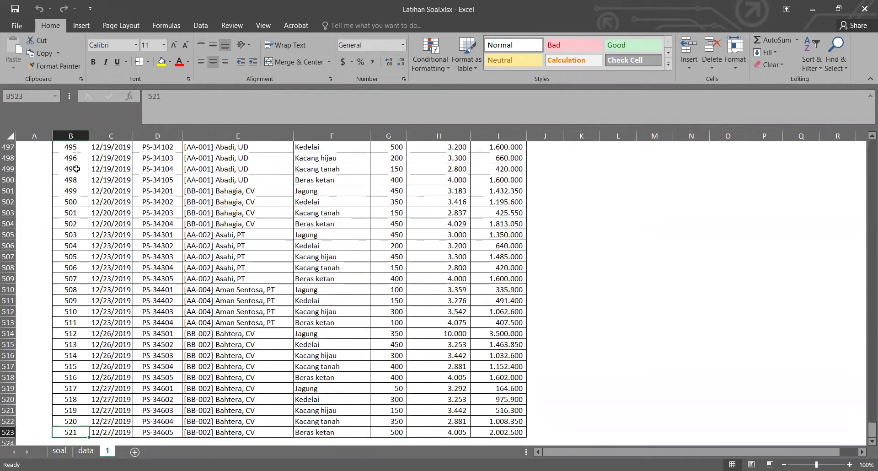
pyautogui.hotkey('ctrl', 'Up')
# Add a column header named Random in cell J2, directly after Total_Harga on sheet 1
pyautogui.press('Right')
pyautogui.press('Right')
pyautogui.press('Right')
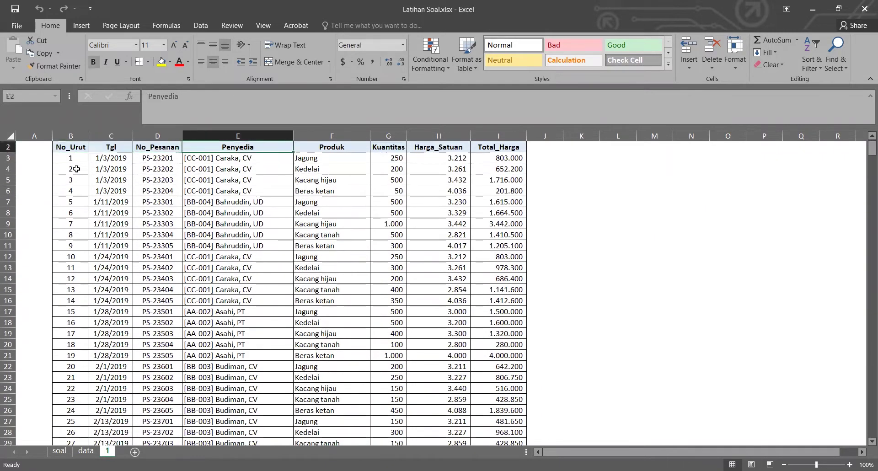
pyautogui.press('Right')
pyautogui.press('Right')
pyautogui.press('Right')
pyautogui.press('Right')
pyautogui.press('Right')
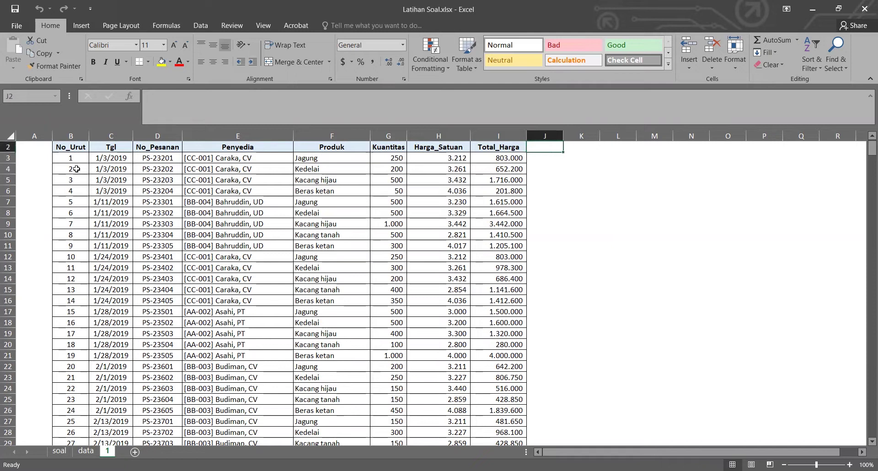
pyautogui.write('ran')
pyautogui.press('BackSpace')
pyautogui.press('BackSpace')
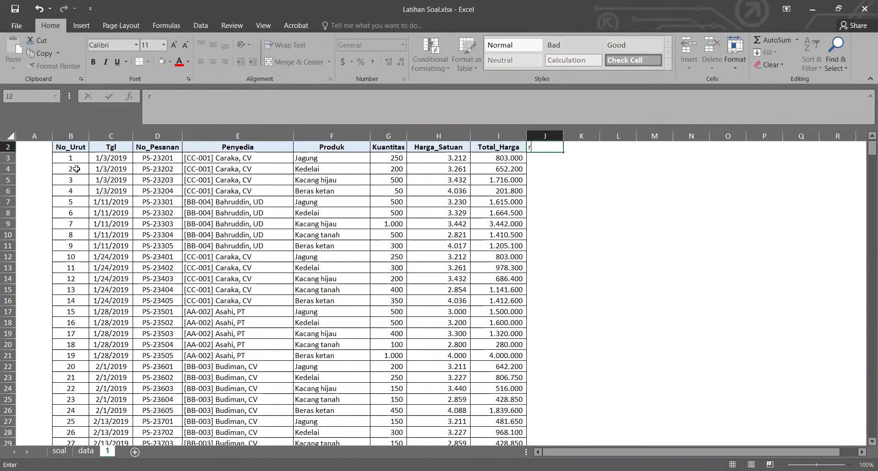
pyautogui.write('am')
pyautogui.write('dom')
pyautogui.press('Return')
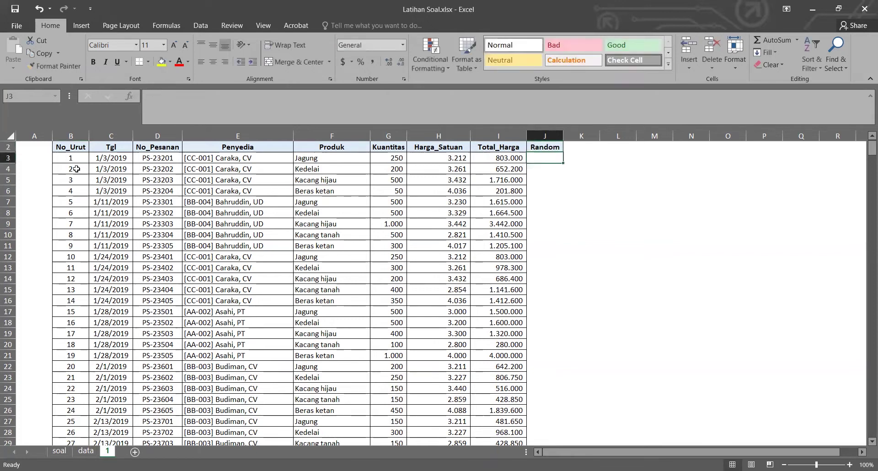
# Enter =RAND() in J3 and fill it down the Random column to the last table row
pyautogui.write('=rand')
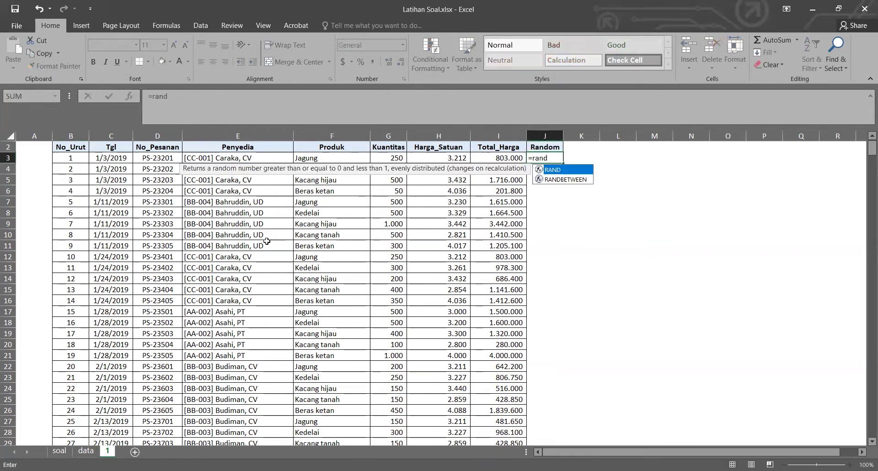
pyautogui.doubleClick(552, 171)
pyautogui.hotkey('ctrl', 'Return')
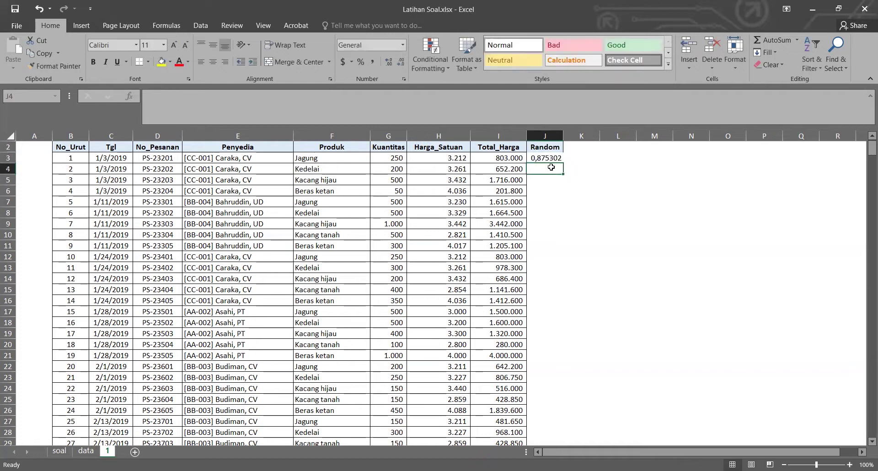
pyautogui.doubleClick(566, 163)
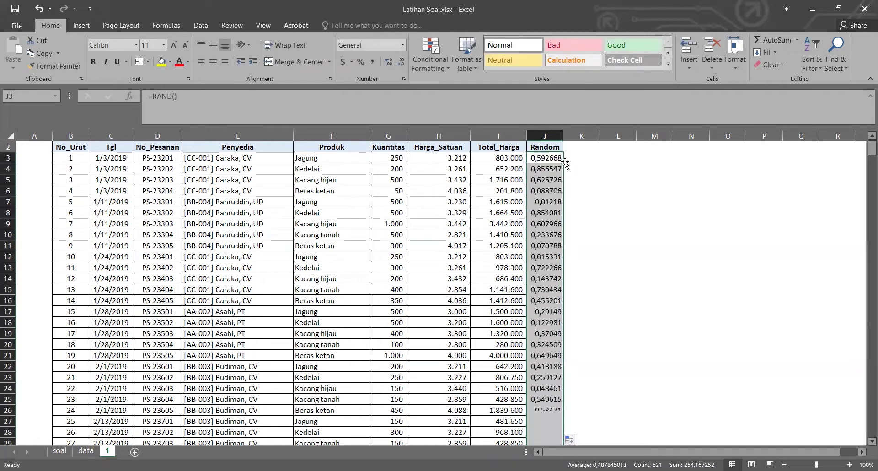
# Enter the test letters a and b one after the other in cell K3, clearing each, to trigger recalculation of the random numbers
pyautogui.click(547, 157)
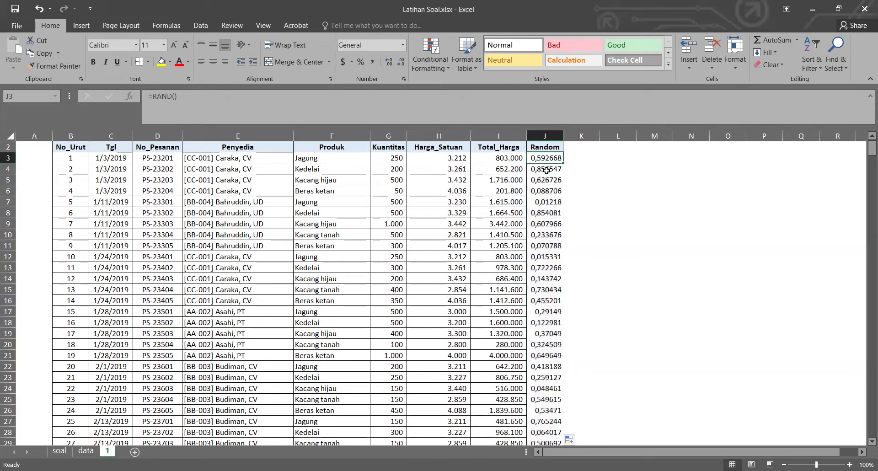
pyautogui.click(584, 158)
pyautogui.write('a')
pyautogui.press('Return')
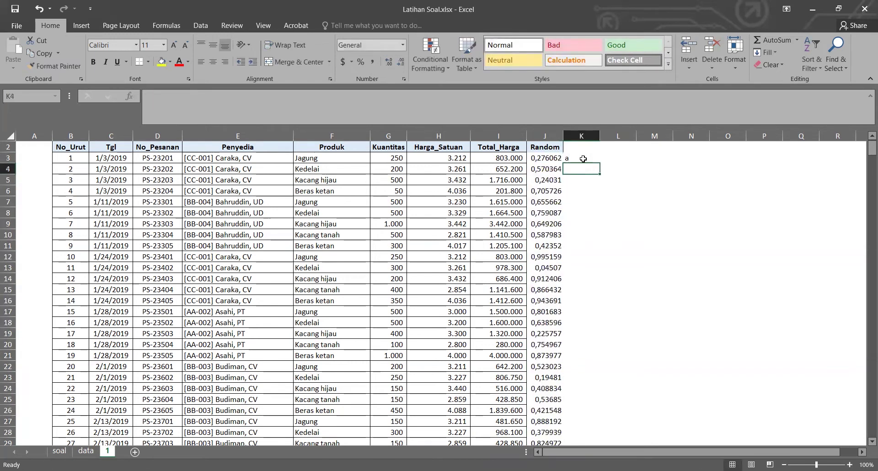
pyautogui.click(584, 159)
pyautogui.press('BackSpace')
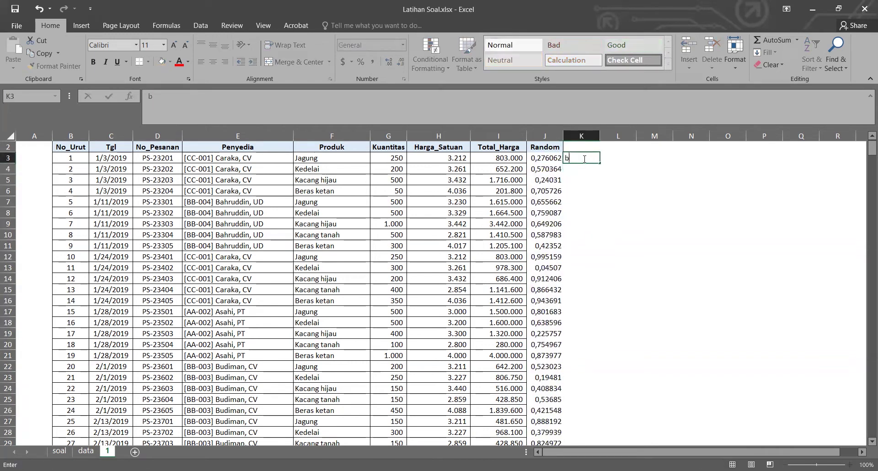
pyautogui.write('b')
pyautogui.press('Return')
pyautogui.click(585, 159)
pyautogui.press('BackSpace')
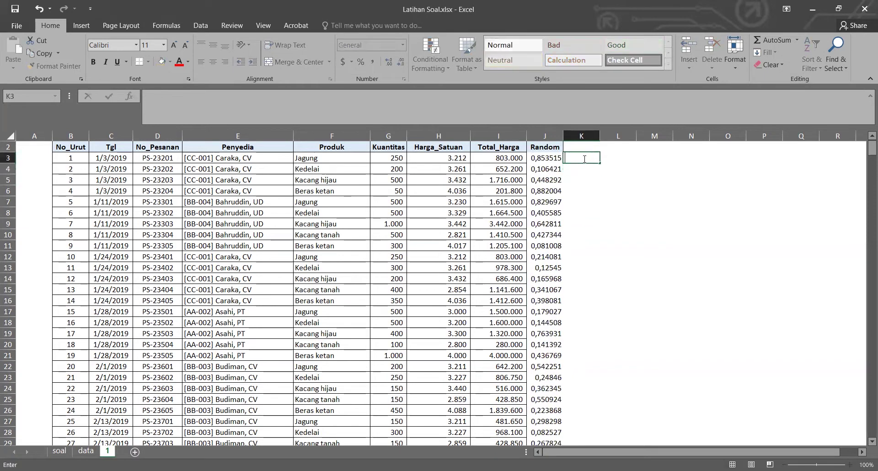
# Replace the RAND formulas in the whole Random column, J3:J523, with their static values
pyautogui.click(547, 158)
pyautogui.hotkey('ctrl', 'c')
pyautogui.hotkey('shift', 'Down')
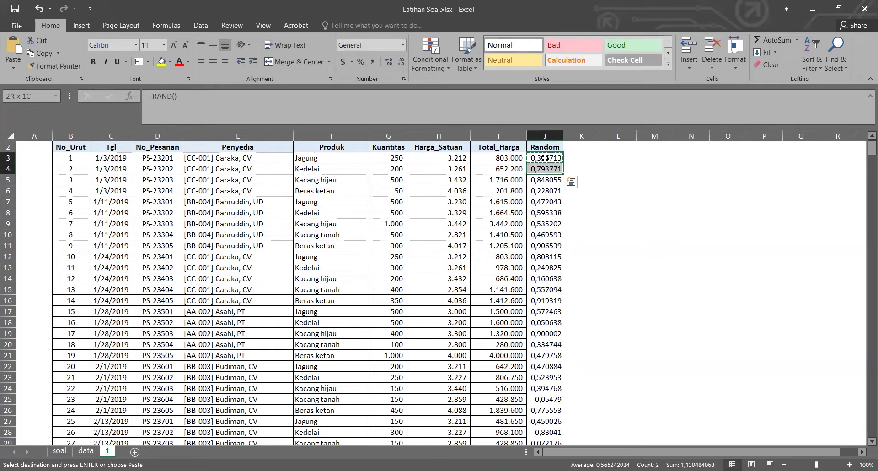
pyautogui.hotkey('ctrl', 'shift', 'Down')
pyautogui.hotkey('ctrl', 'c')
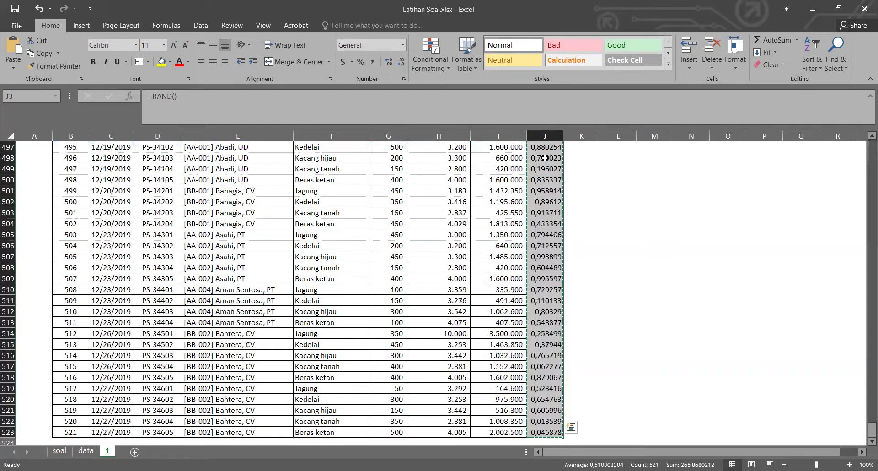
pyautogui.hotkey('ctrl', 'shift', 'Up')
pyautogui.hotkey('shift', 'Down')
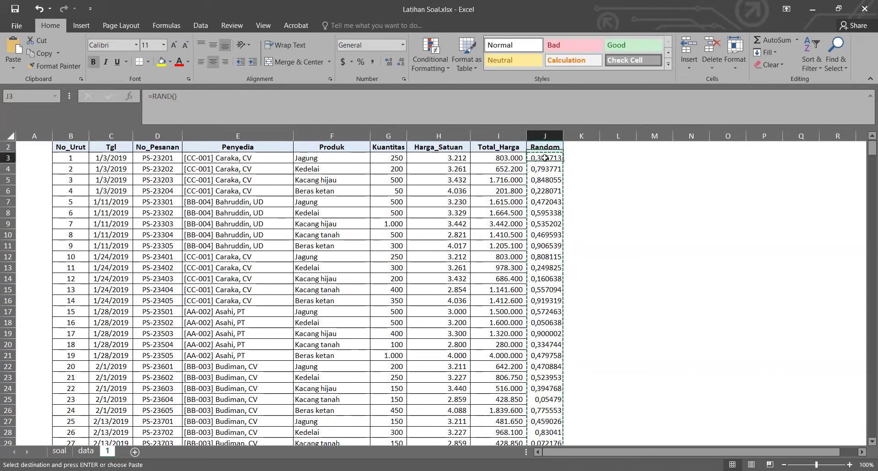
pyautogui.rightClick(546, 158)
pyautogui.click(585, 204)
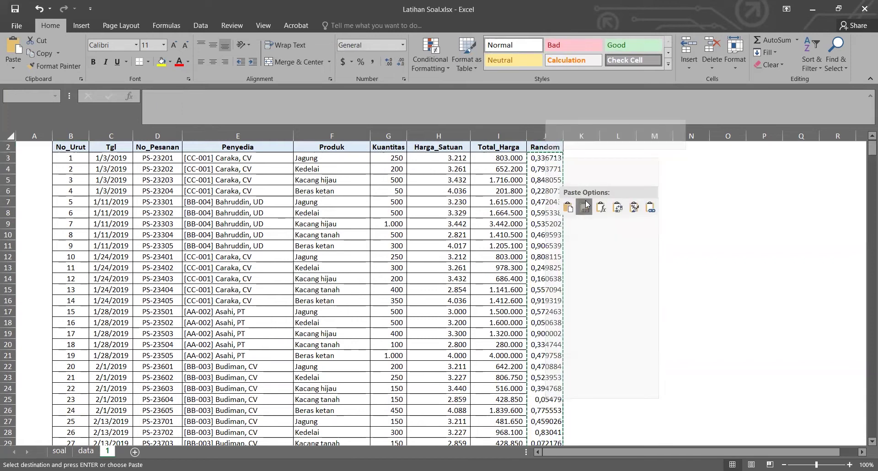
pyautogui.click(578, 191)
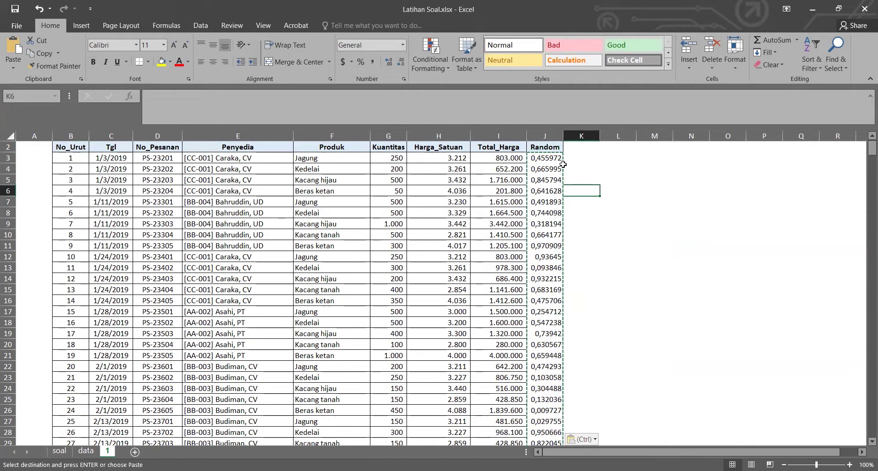
pyautogui.click(547, 158)
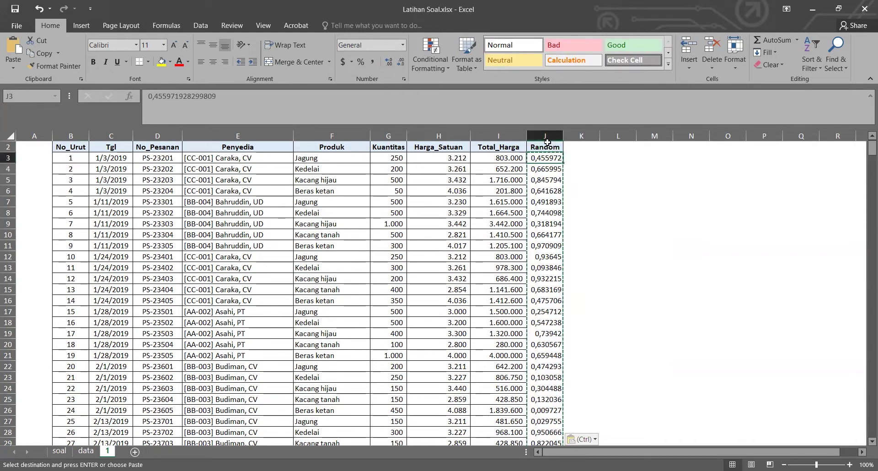
pyautogui.rightClick(547, 136)
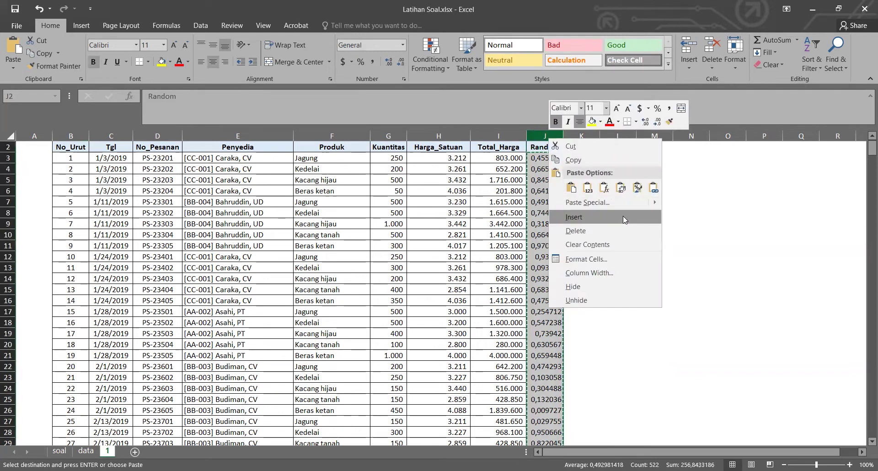
pyautogui.click(588, 187)
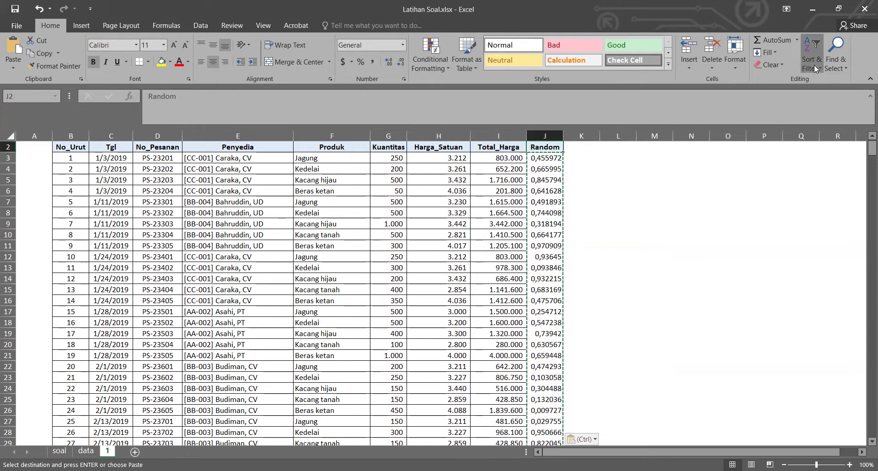
# Sort the order table by the Random column in descending order
pyautogui.click(814, 65)
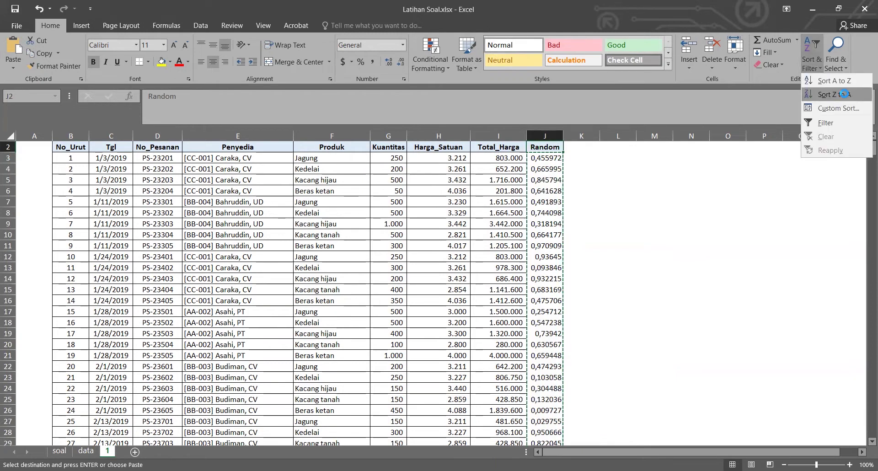
pyautogui.click(844, 93)
pyautogui.click(554, 161)
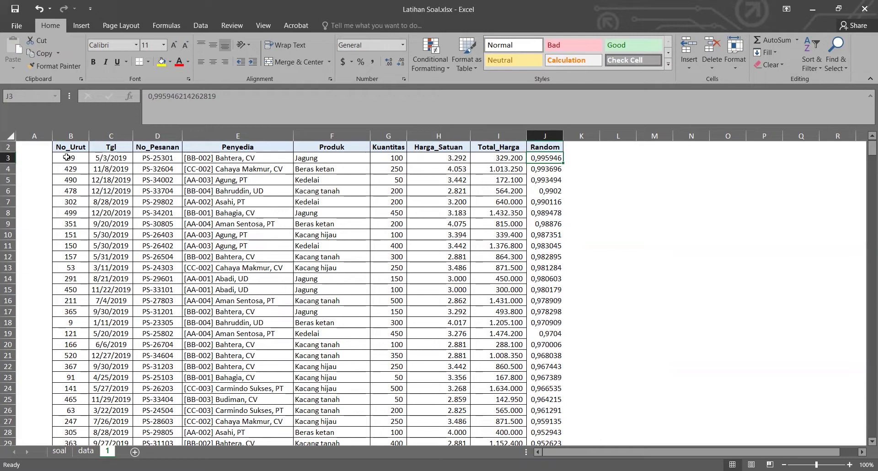
# Number the first 20 rows of the sorted table from 1 to 20 in column A, starting at A3
pyautogui.click(42, 157)
pyautogui.write('1')
pyautogui.press('Return')
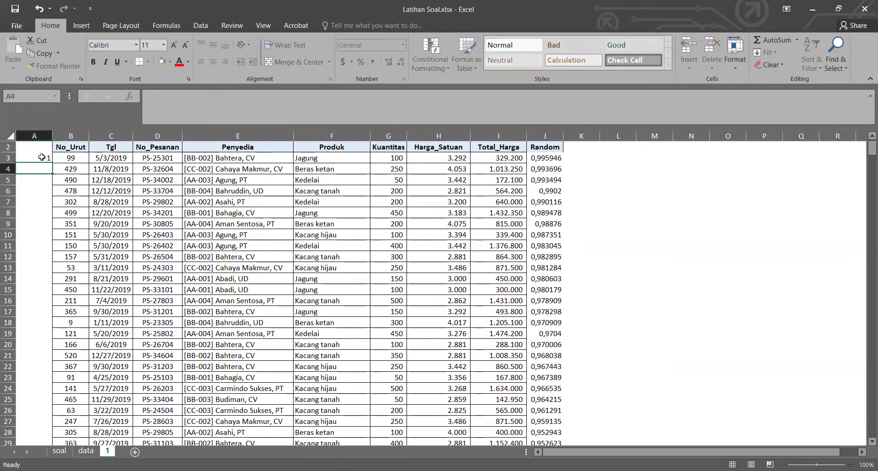
pyautogui.write('2')
pyautogui.press('Return')
pyautogui.click(46, 158)
pyautogui.click(50, 170)
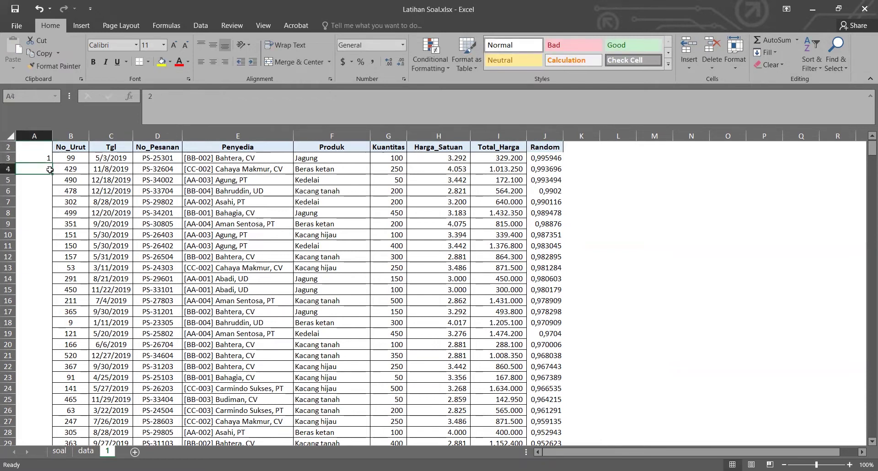
pyautogui.moveTo(48, 159); pyautogui.dragTo(42, 359)
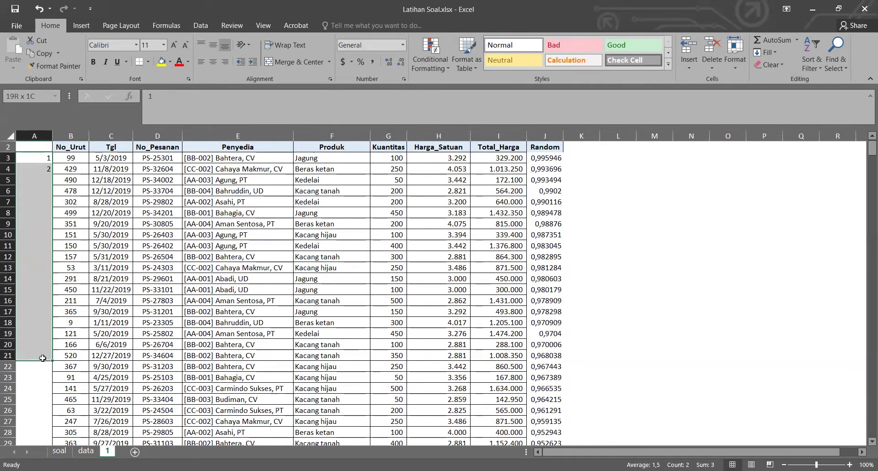
pyautogui.click(31, 170)
pyautogui.moveTo(40, 160); pyautogui.dragTo(40, 169)
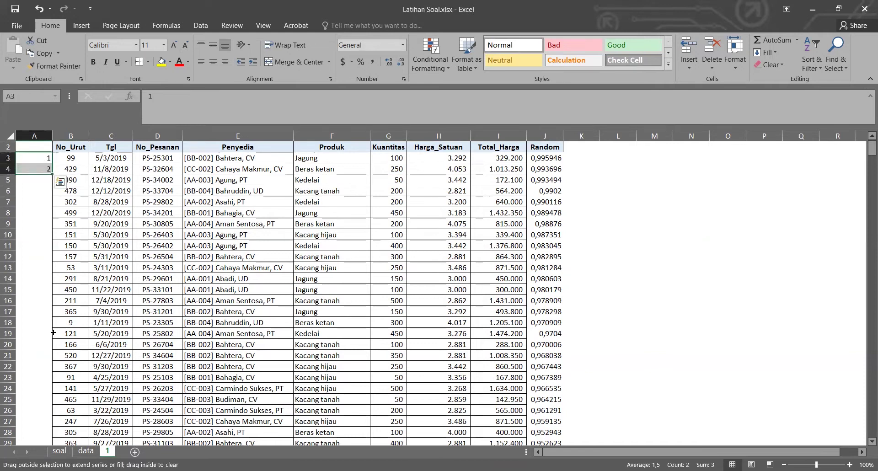
pyautogui.moveTo(52, 358); pyautogui.dragTo(53, 368)
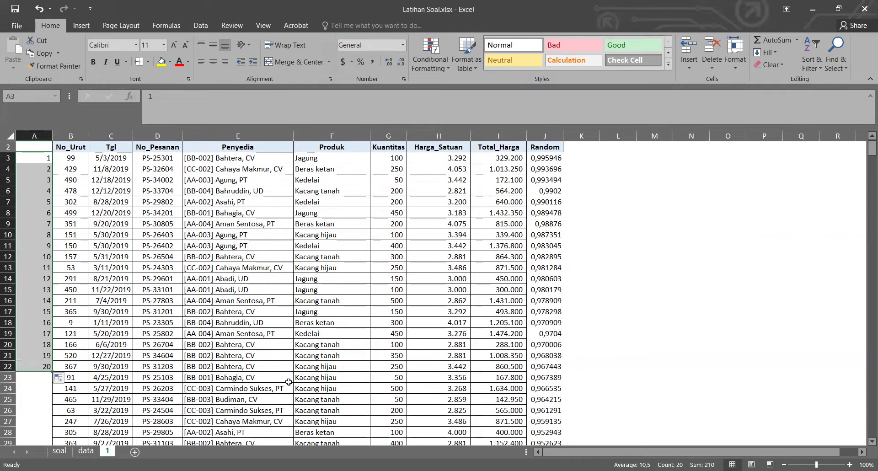
# Examine the Produk entries of the 20 numbered sample rows to see how the products are distributed
pyautogui.click(317, 371)
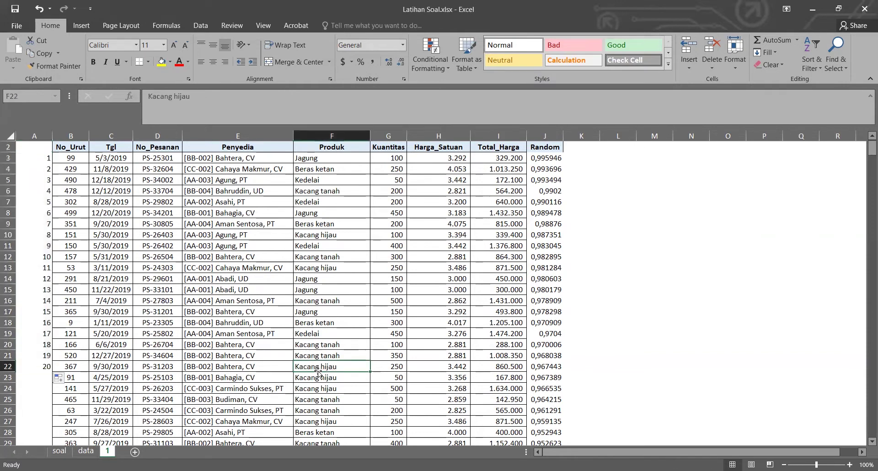
pyautogui.press('Up')
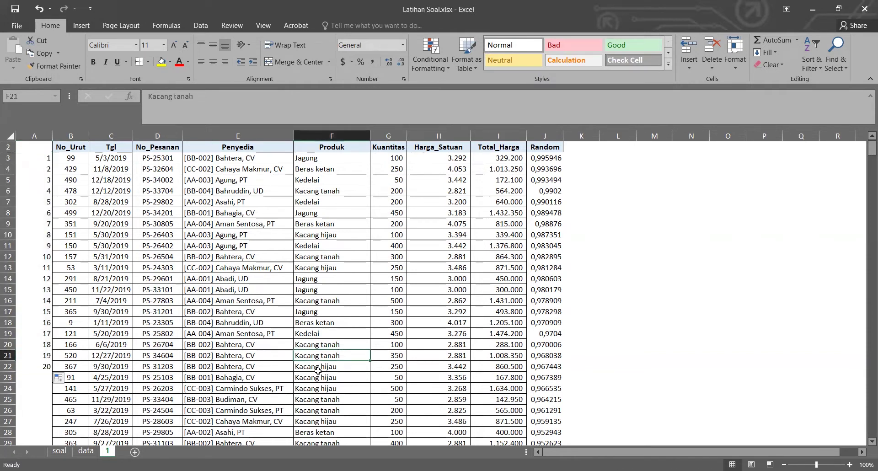
pyautogui.press('Up')
pyautogui.press('Up')
pyautogui.press('Up')
pyautogui.press('Up')
pyautogui.press('Up')
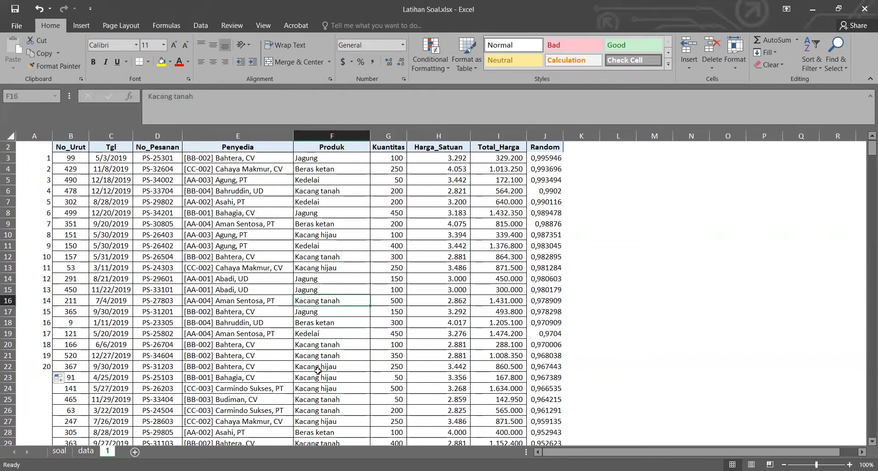
pyautogui.press('Up')
pyautogui.press('Up')
pyautogui.press('Up')
pyautogui.press('Up')
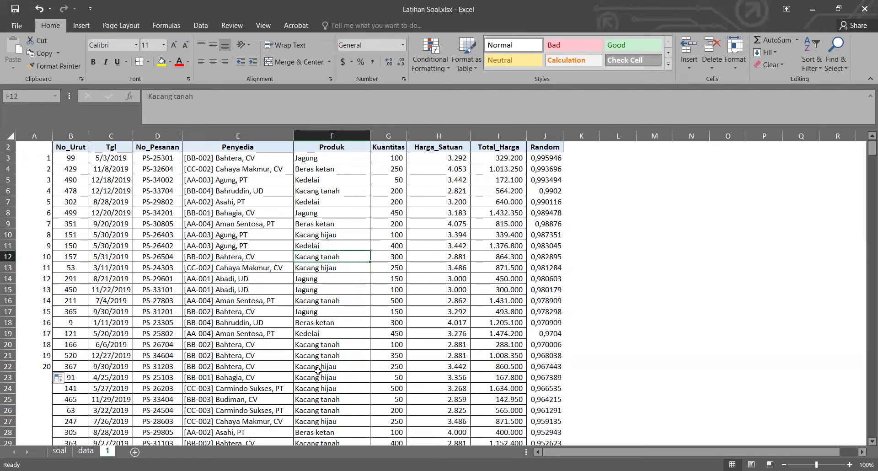
pyautogui.press('Up')
pyautogui.press('Up')
pyautogui.press('Up')
pyautogui.press('Up')
pyautogui.press('Up')
pyautogui.press('Up')
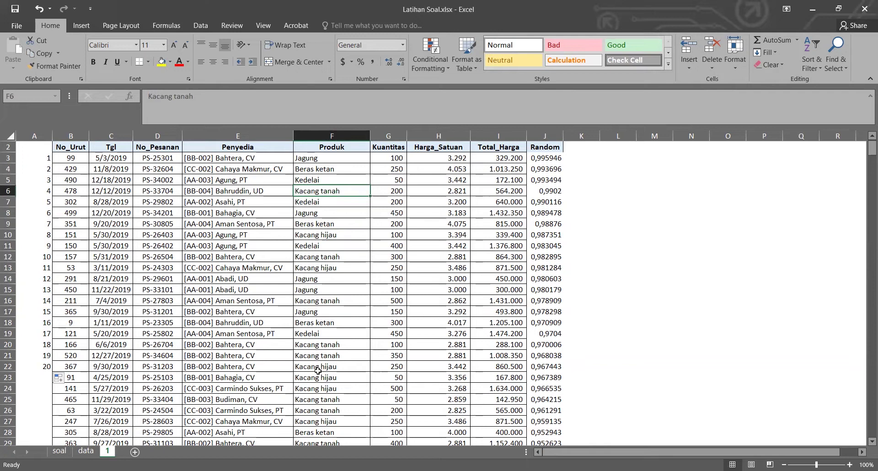
pyautogui.press('Up')
pyautogui.press('Up')
pyautogui.press('Down')
pyautogui.press('Down')
pyautogui.press('Down')
pyautogui.press('Down')
pyautogui.press('Down')
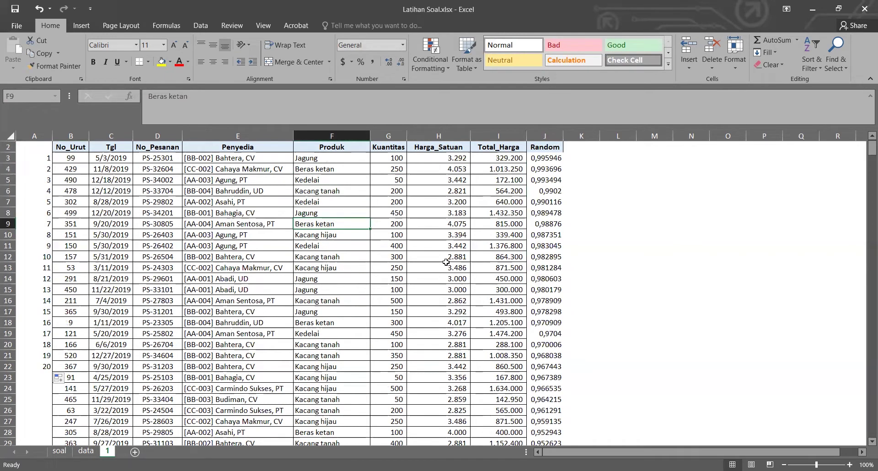
# Turn on a filter for the Produk column only
pyautogui.click(335, 147)
pyautogui.hotkey('ctrl', 'shift', 'Down')
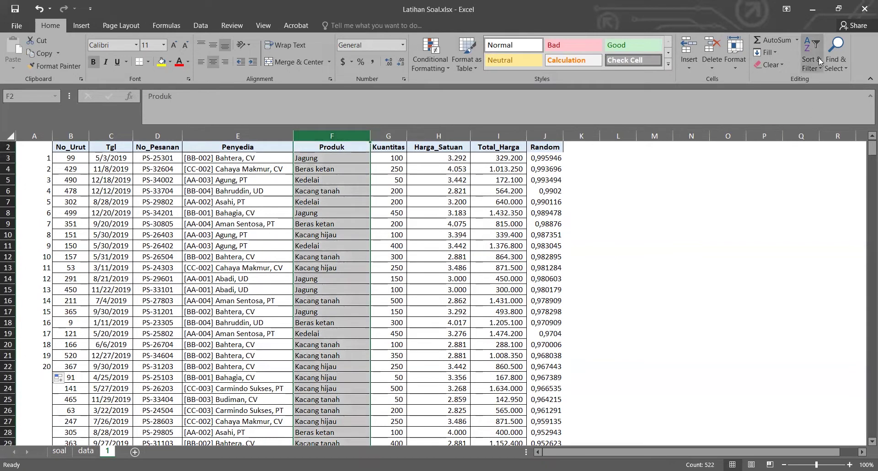
pyautogui.click(817, 66)
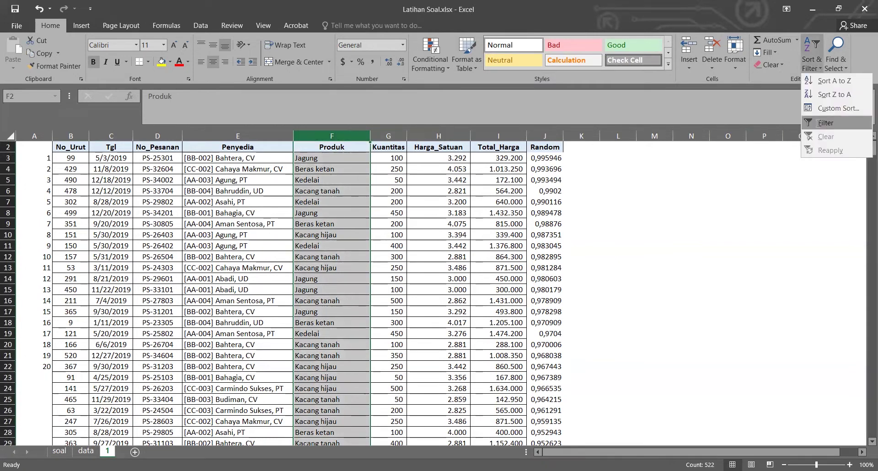
pyautogui.click(826, 123)
# Check which distinct products the Produk column contains, keeping all of them selected in the filter
pyautogui.click(364, 146)
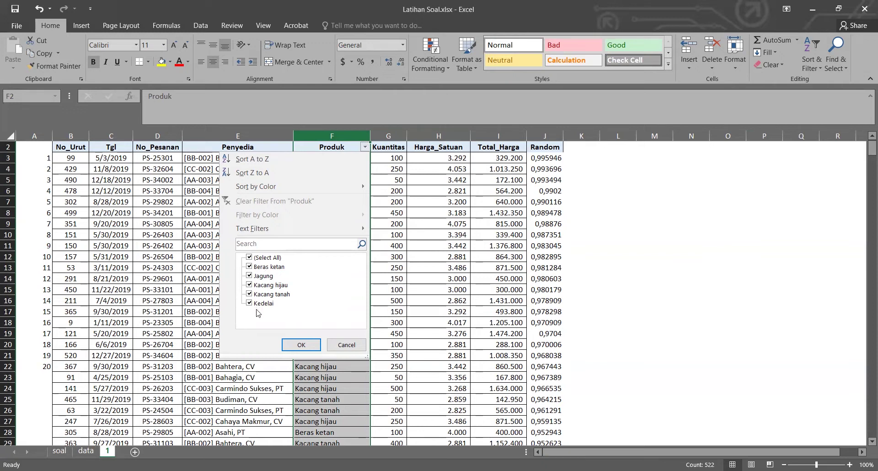
pyautogui.click(302, 345)
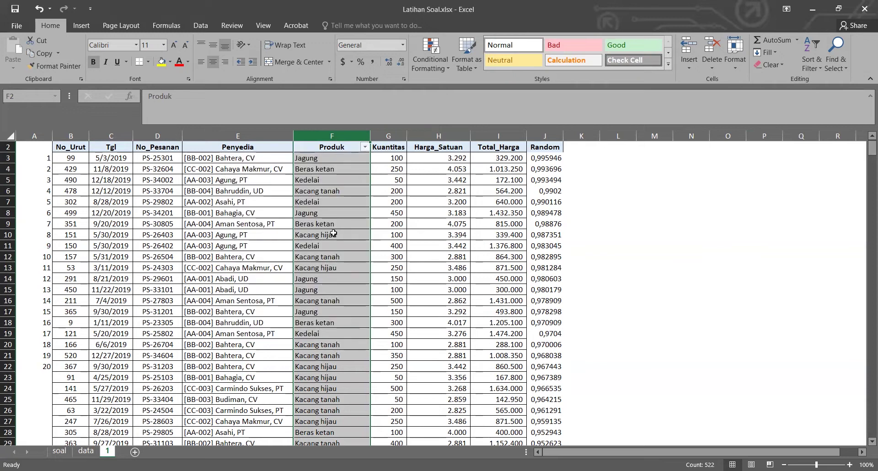
pyautogui.click(334, 233)
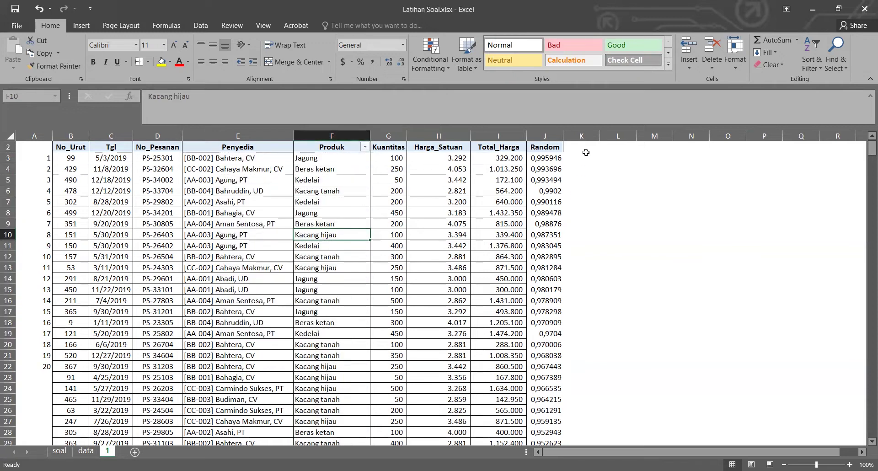
pyautogui.click(365, 147)
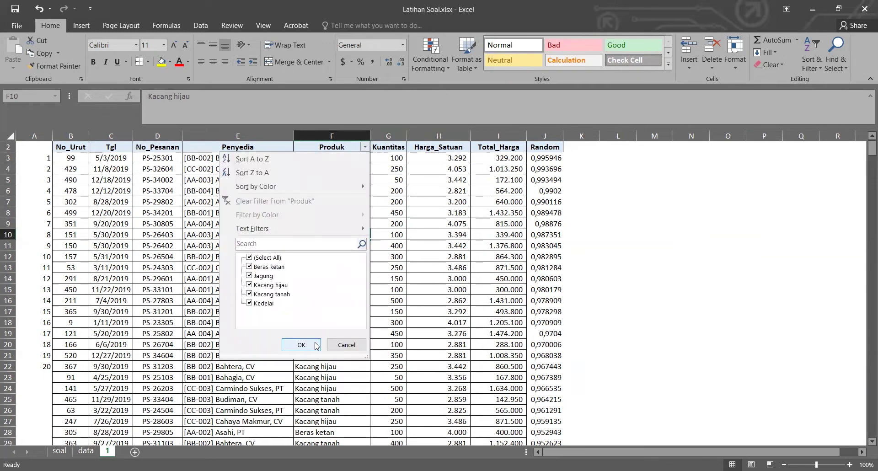
pyautogui.click(315, 345)
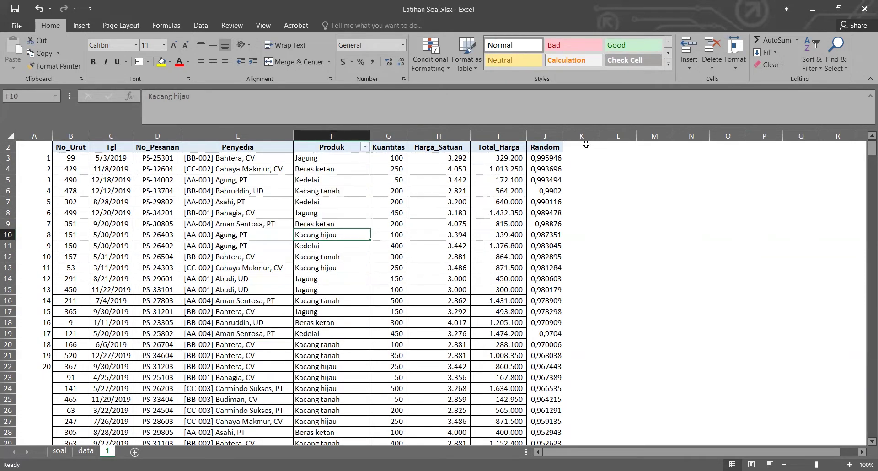
# Create a PivotTable from the whole order table B2:J523, placed on the existing sheet at K2
pyautogui.click(67, 146)
pyautogui.hotkey('ctrl', 'shift', 'Right')
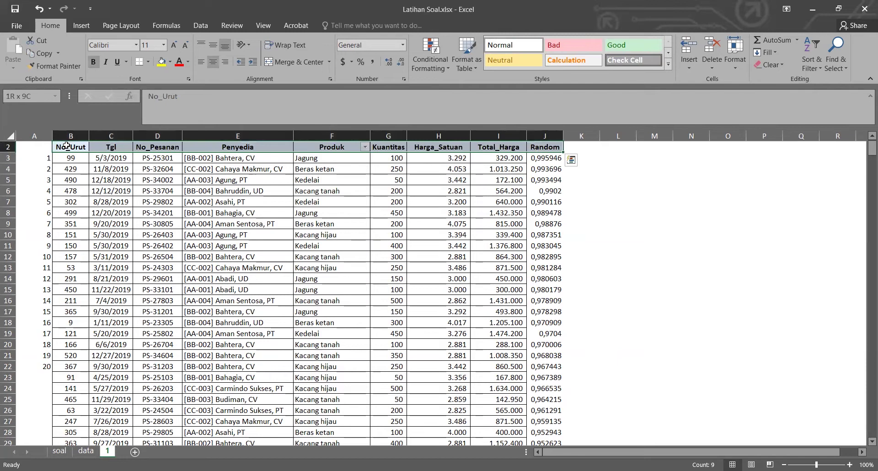
pyautogui.hotkey('ctrl', 'shift', 'Down')
pyautogui.click(88, 24)
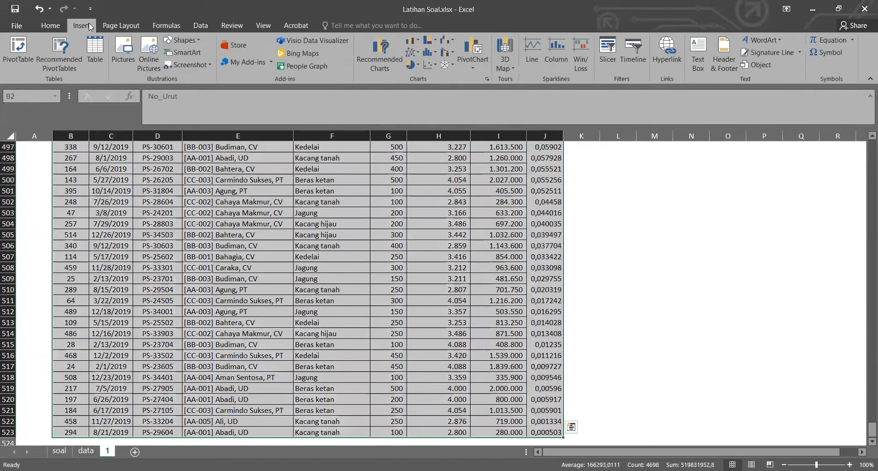
pyautogui.click(29, 58)
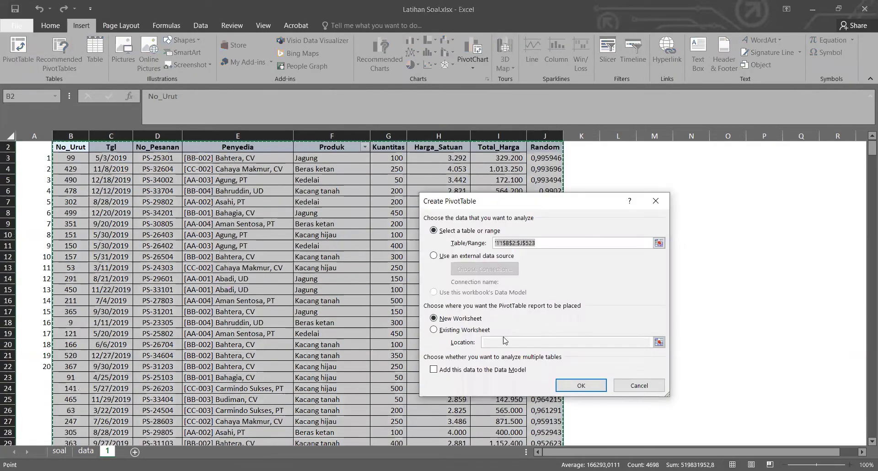
pyautogui.click(483, 331)
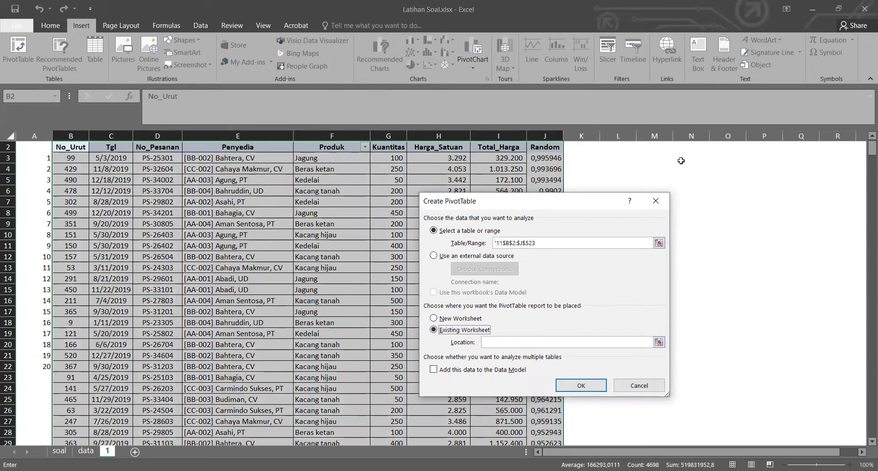
pyautogui.click(589, 146)
pyautogui.click(588, 385)
# Lay out the PivotTable with Produk and then No_Pesanan as rows and the sum of Random as values
pyautogui.moveTo(785, 250); pyautogui.dragTo(791, 398)
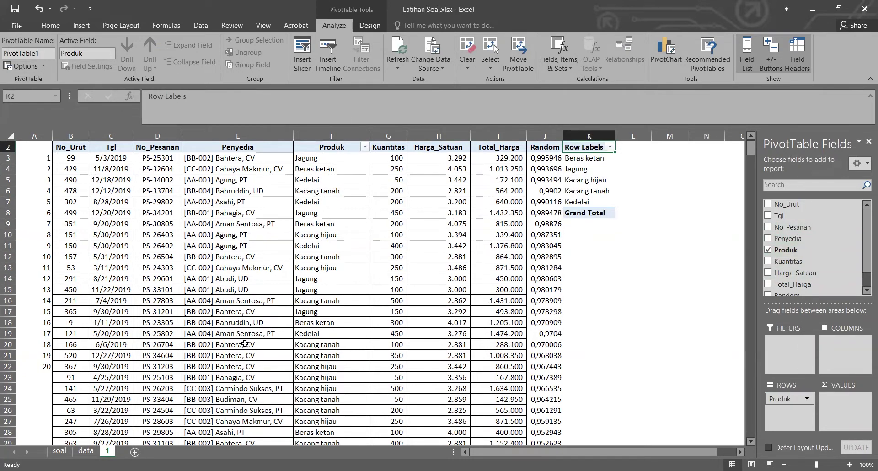
pyautogui.moveTo(796, 228); pyautogui.dragTo(800, 411)
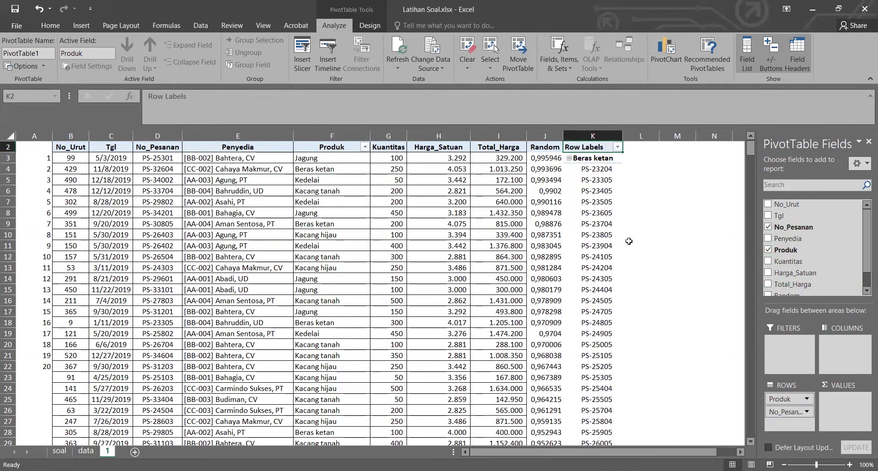
pyautogui.scroll(-2, 815, 242)
pyautogui.moveTo(778, 275); pyautogui.dragTo(848, 402)
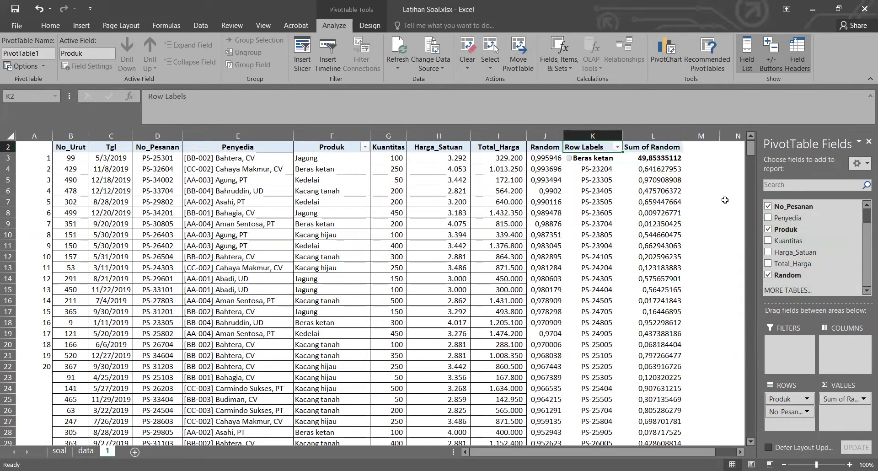
# Sort the order numbers within each product by Sum of Random from largest to smallest
pyautogui.click(684, 192)
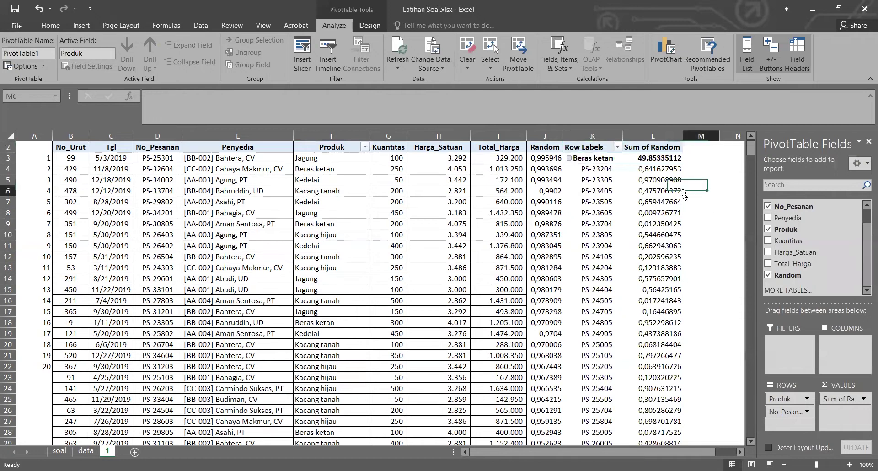
pyautogui.click(650, 174)
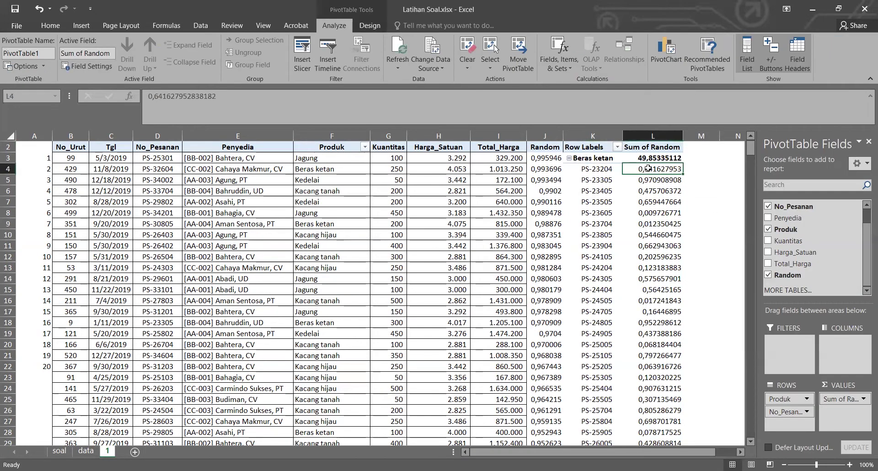
pyautogui.rightClick(648, 169)
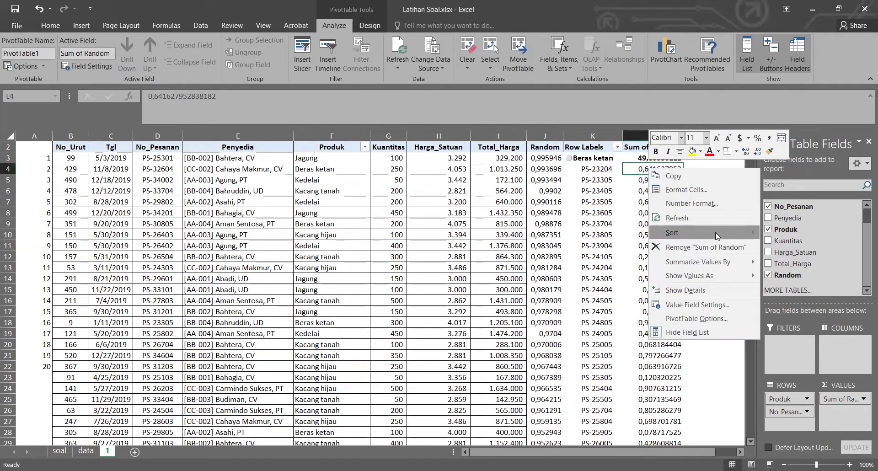
pyautogui.moveTo(715, 233)
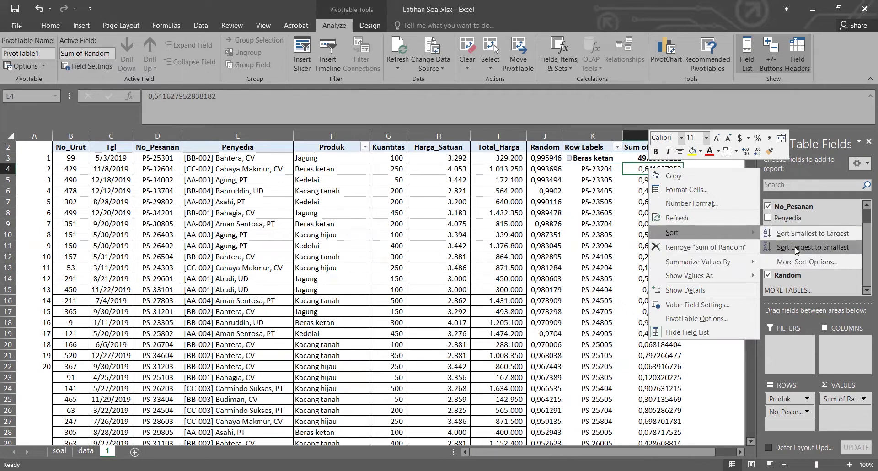
pyautogui.click(794, 247)
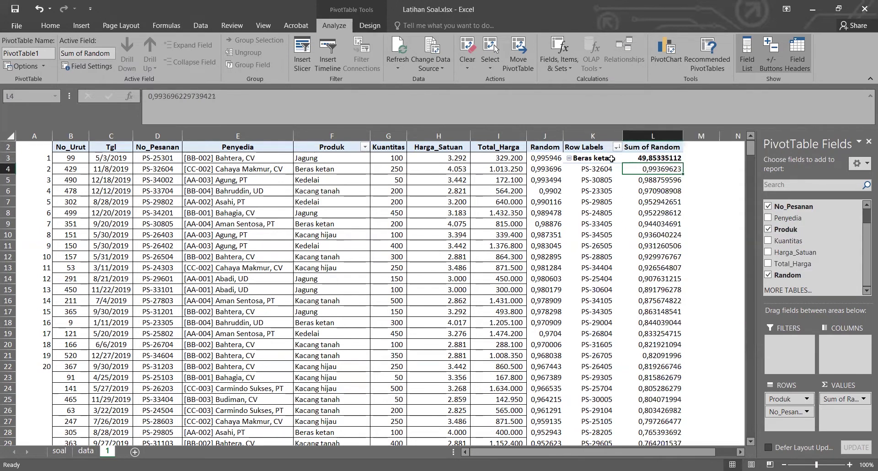
# Filter No_Pesanan in the PivotTable to the top 4 items per product by Sum of Random
pyautogui.click(594, 170)
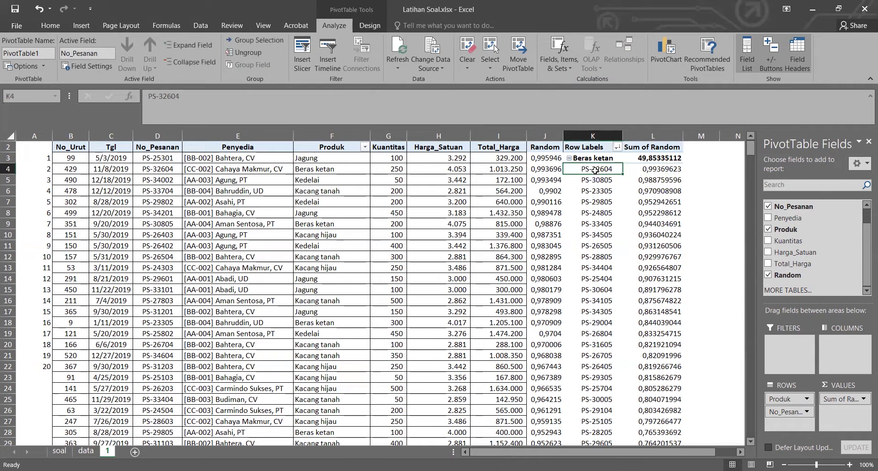
pyautogui.rightClick(593, 170)
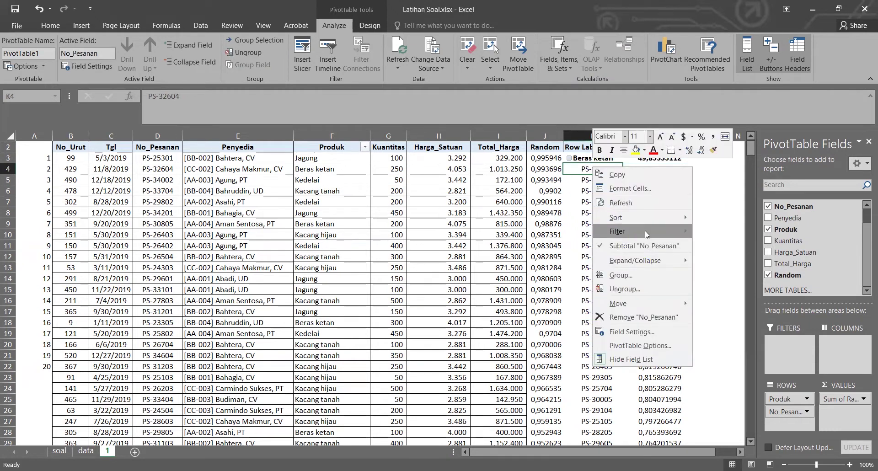
pyautogui.moveTo(645, 231)
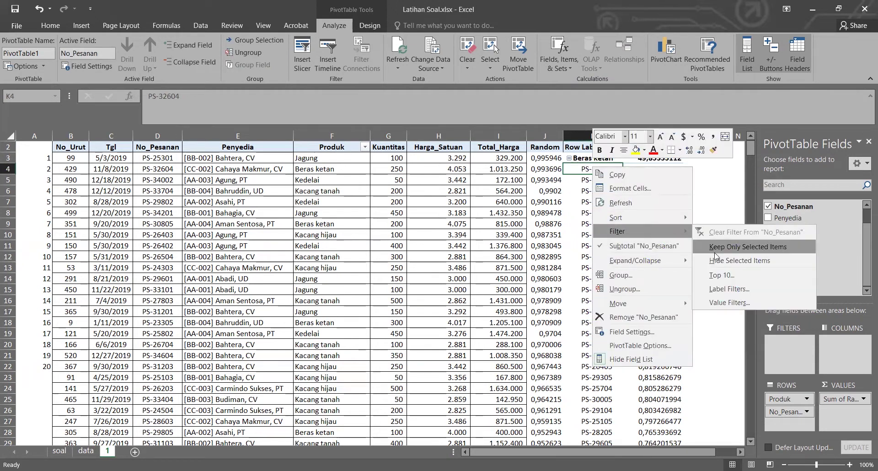
pyautogui.click(727, 273)
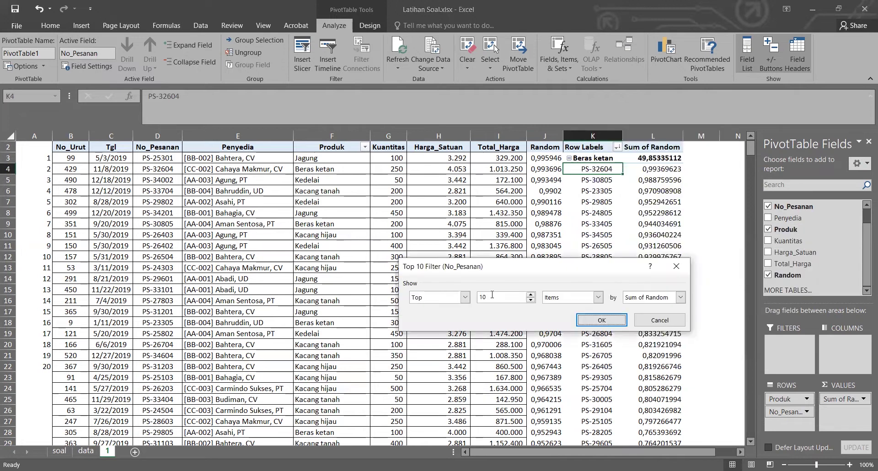
pyautogui.click(615, 318)
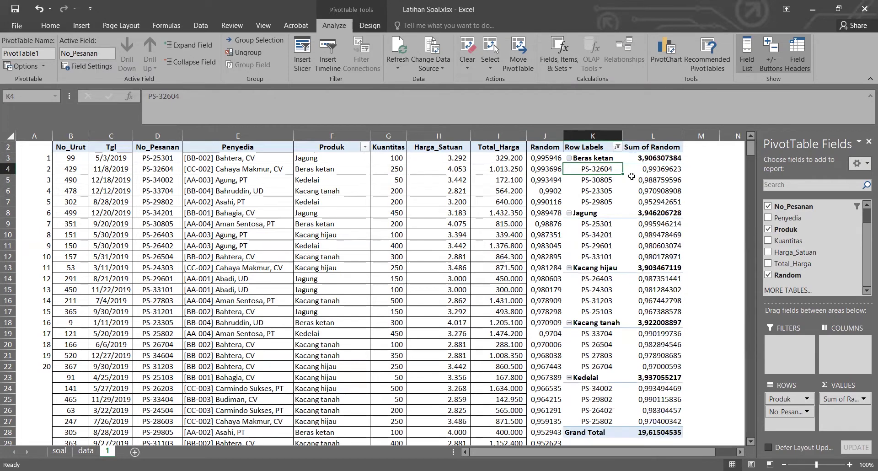
# Review the top four order numbers listed under each product in the PivotTable
pyautogui.scroll(-2, 631, 176)
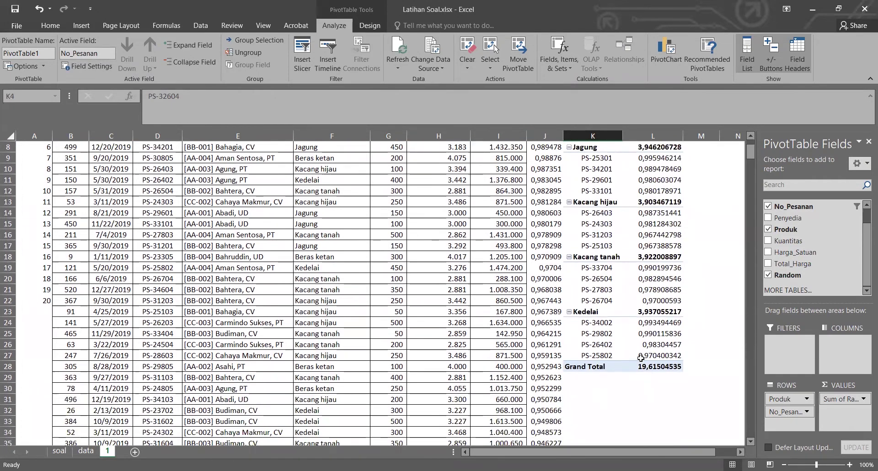
pyautogui.scroll(3, 641, 357)
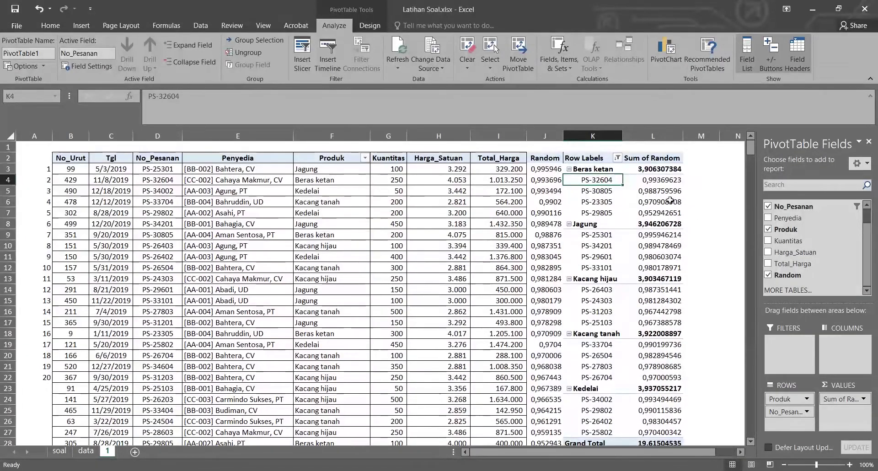
pyautogui.scroll(-1, 689, 275)
pyautogui.scroll(1, 622, 354)
pyautogui.scroll(1, 622, 353)
pyautogui.scroll(-2, 652, 313)
pyautogui.scroll(2, 671, 291)
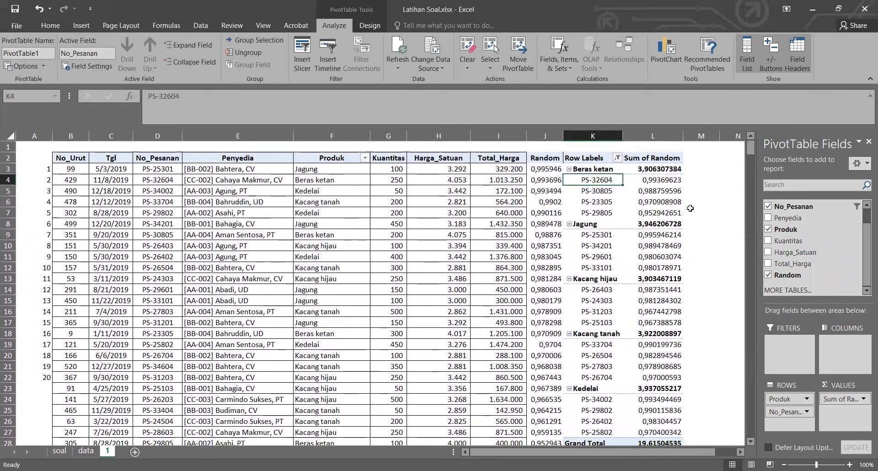
# Enter =COUNTIF(K4:K28;K4) in M4 to check the first sampled order number for duplicates
pyautogui.click(699, 182)
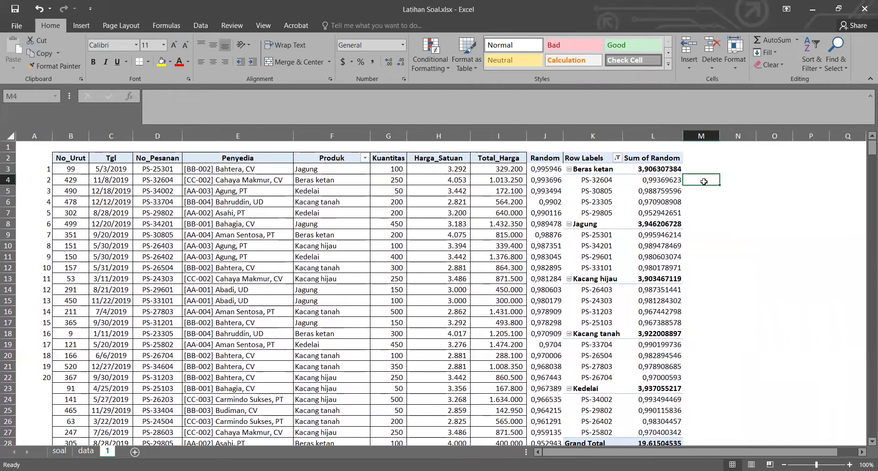
pyautogui.write('=')
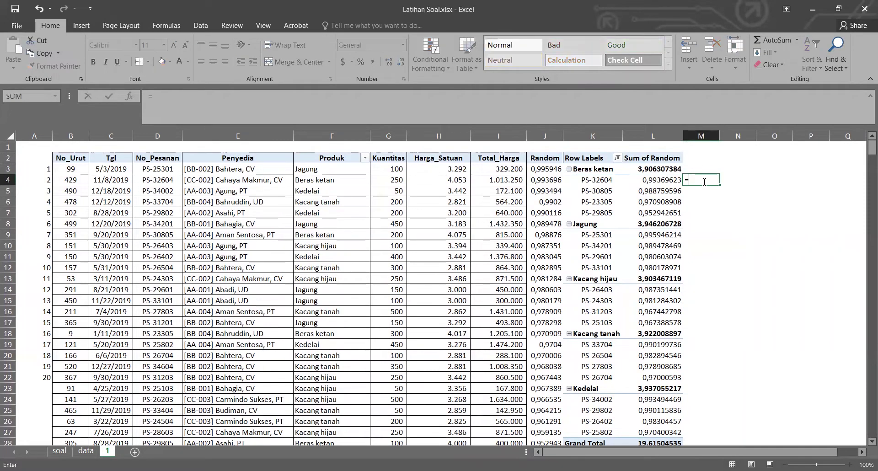
pyautogui.write('co')
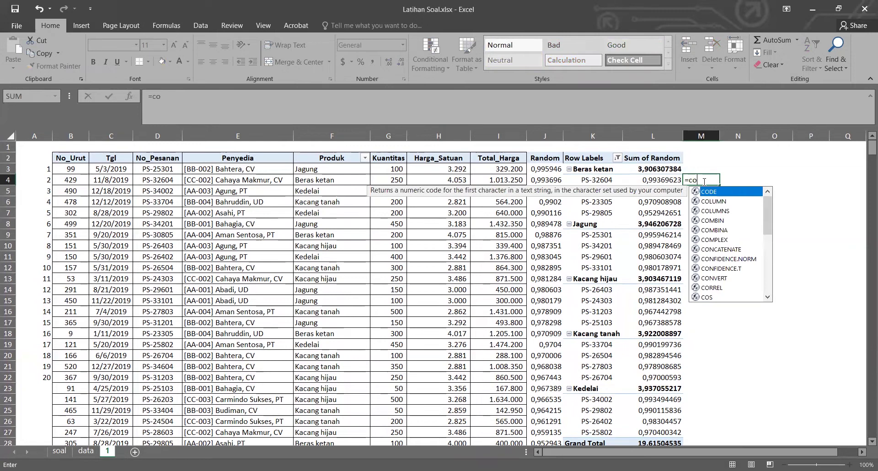
pyautogui.write('un')
pyautogui.click(722, 221)
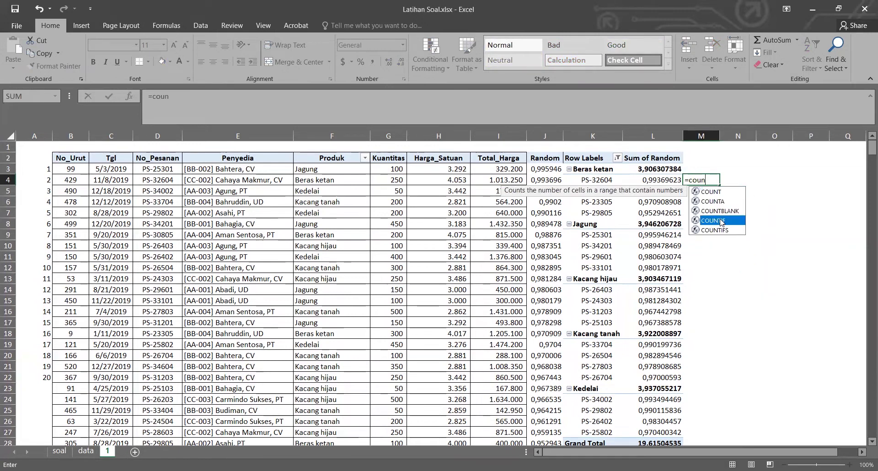
pyautogui.press('Tab')
pyautogui.click(609, 181)
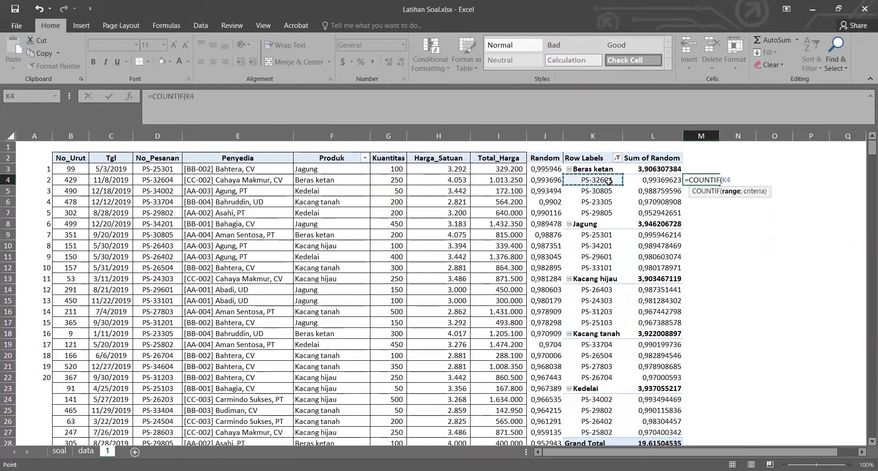
pyautogui.hotkey('ctrl', 'shift', 'Down')
pyautogui.write(';')
pyautogui.click(599, 169)
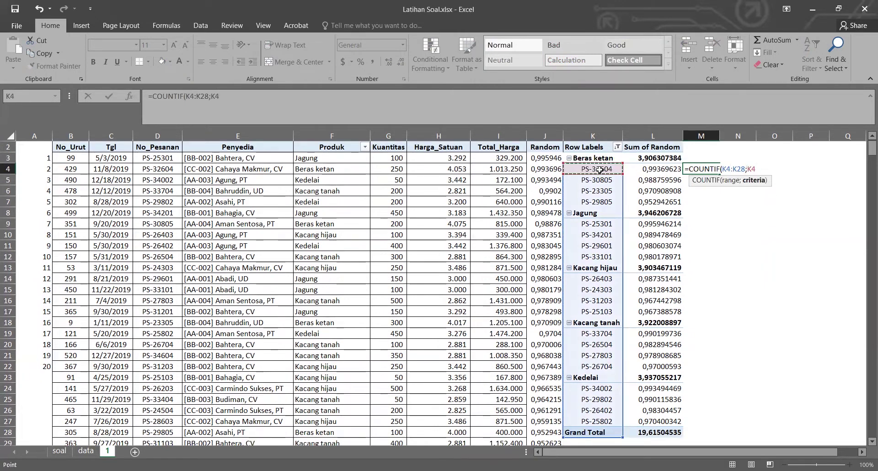
pyautogui.press('Return')
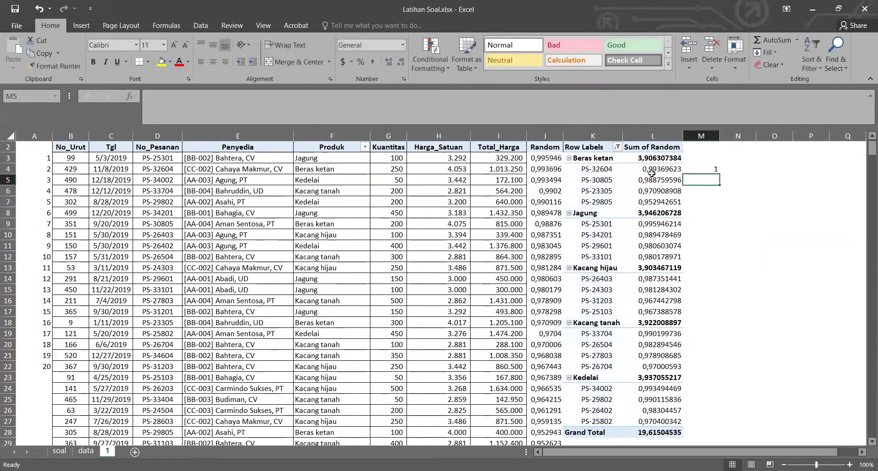
# Fill the COUNTIF formula from M4 down to M27, beside the last order number
pyautogui.click(711, 171)
pyautogui.moveTo(721, 174); pyautogui.dragTo(711, 422)
pyautogui.click(763, 387)
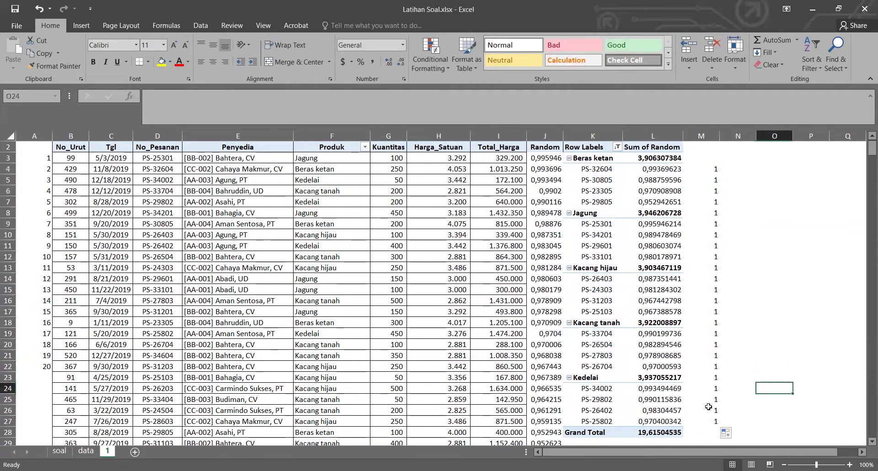
# Copy the four Beras ketan order numbers from K4:K7 into column N starting at N4
pyautogui.click(729, 168)
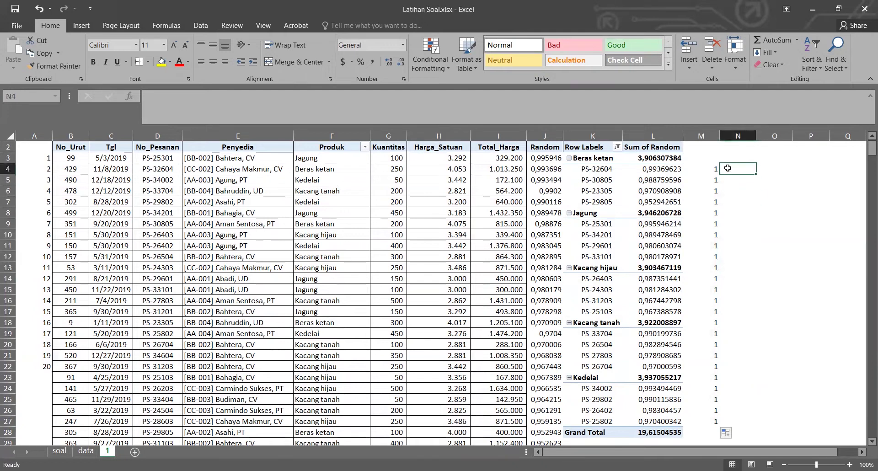
pyautogui.moveTo(598, 171); pyautogui.dragTo(598, 199)
pyautogui.hotkey('ctrl', 'c')
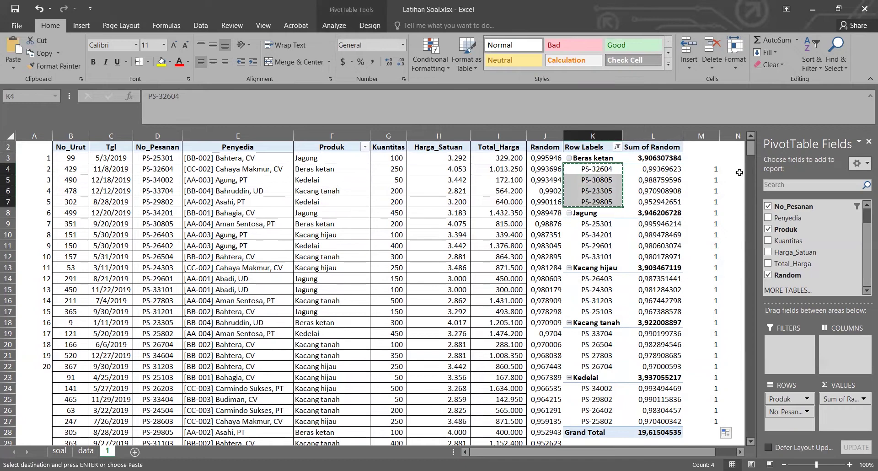
pyautogui.click(735, 168)
pyautogui.hotkey('ctrl', 'v')
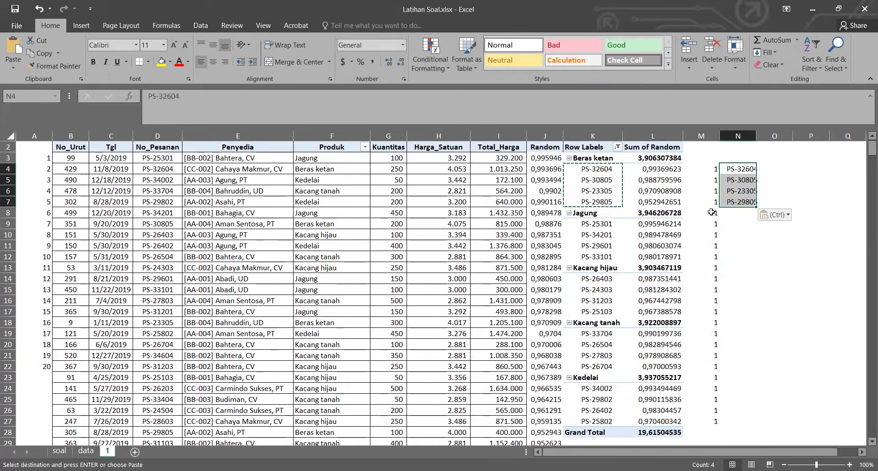
# Copy the four Jagung order numbers from K9:K12 into column N starting at N8
pyautogui.click(594, 226)
pyautogui.moveTo(596, 235); pyautogui.dragTo(596, 256)
pyautogui.hotkey('ctrl', 'c')
pyautogui.click(736, 211)
pyautogui.hotkey('ctrl', 'v')
# Copy the four Kacang hijau order numbers from K14:K17 into column N starting at N12
pyautogui.moveTo(594, 279); pyautogui.dragTo(598, 314)
pyautogui.hotkey('ctrl', 'c')
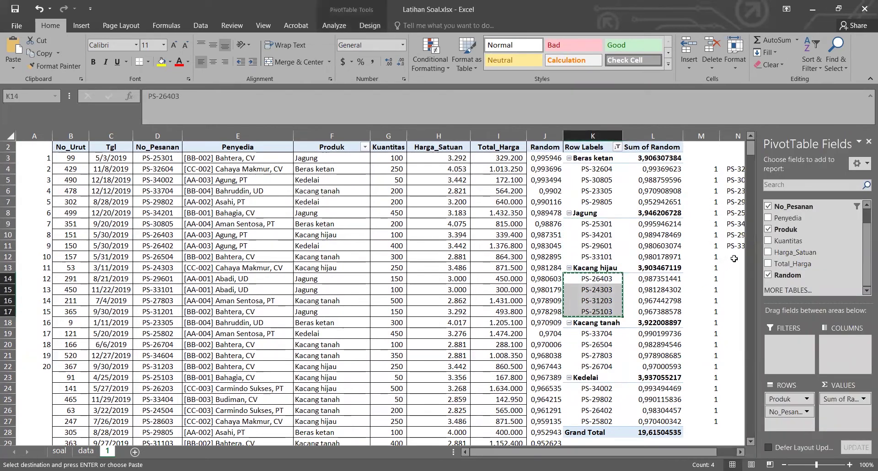
pyautogui.click(733, 263)
pyautogui.hotkey('ctrl', 'v')
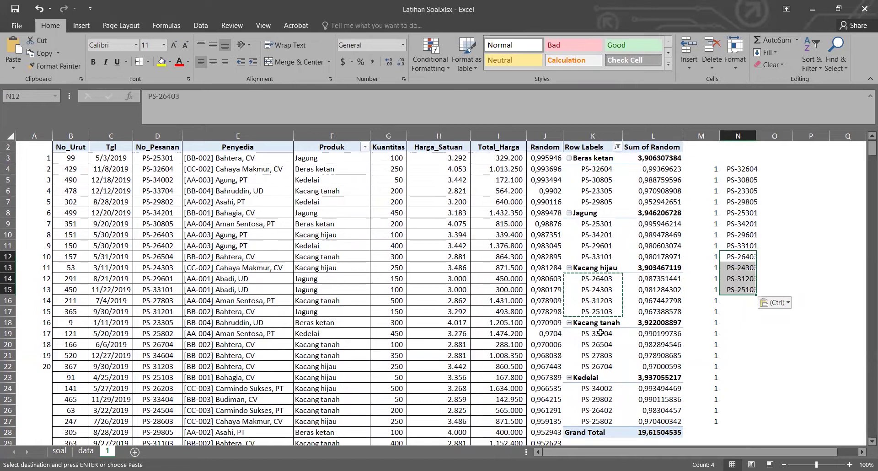
# Copy the four Kacang tanah order numbers from K19:K22 into column N starting at N16
pyautogui.moveTo(597, 333); pyautogui.dragTo(606, 364)
pyautogui.hotkey('ctrl', 'c')
pyautogui.click(735, 299)
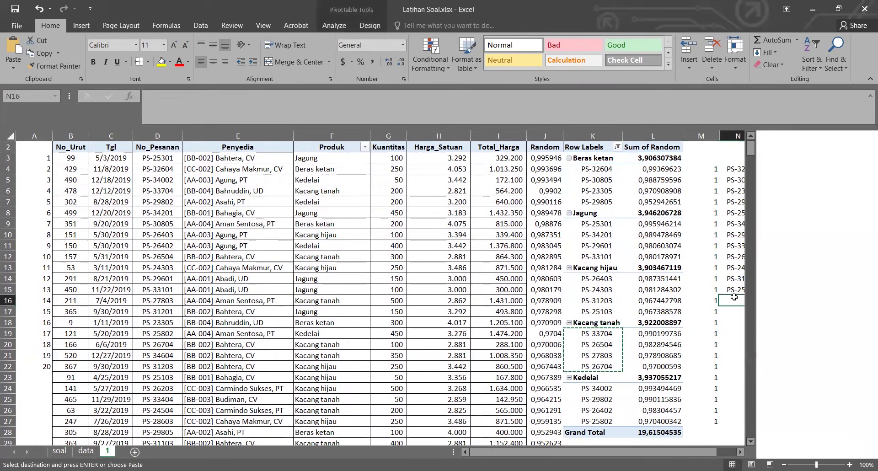
pyautogui.hotkey('ctrl', 'v')
# Copy the four Kedelai order numbers from K24:K27 into column N starting at N20
pyautogui.moveTo(610, 389); pyautogui.dragTo(605, 421)
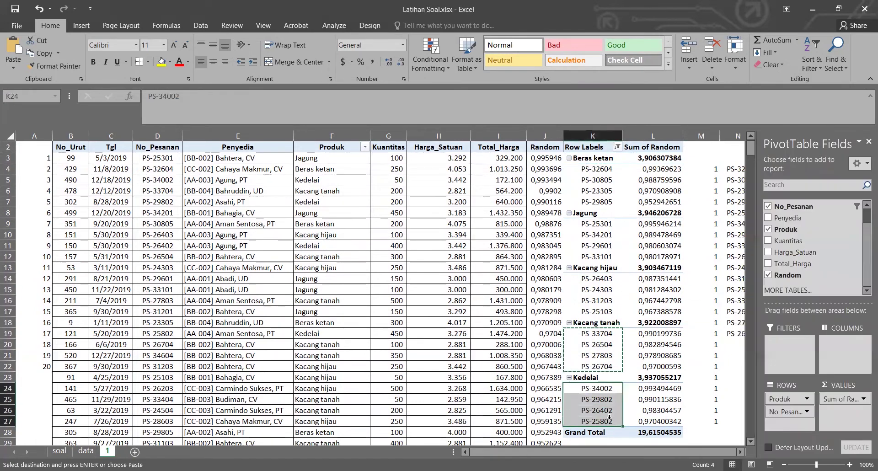
pyautogui.hotkey('ctrl', 'c')
pyautogui.click(736, 345)
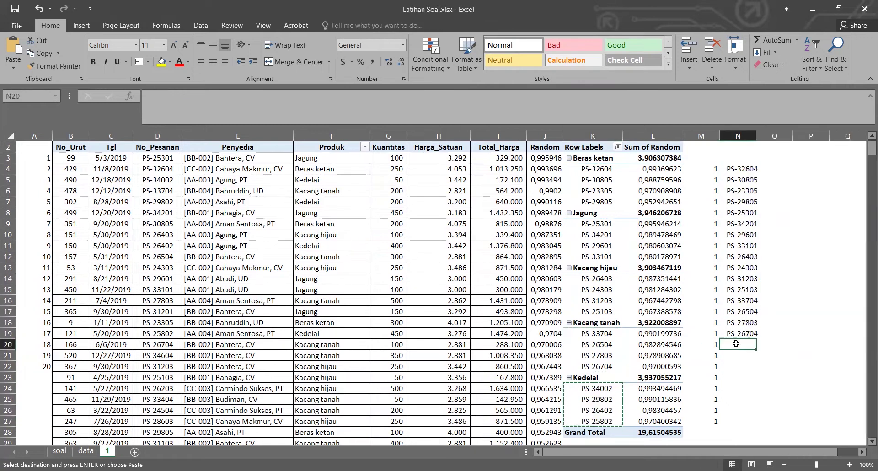
pyautogui.hotkey('ctrl', 'v')
# Widen column N to fit the copied order numbers
pyautogui.click(791, 319)
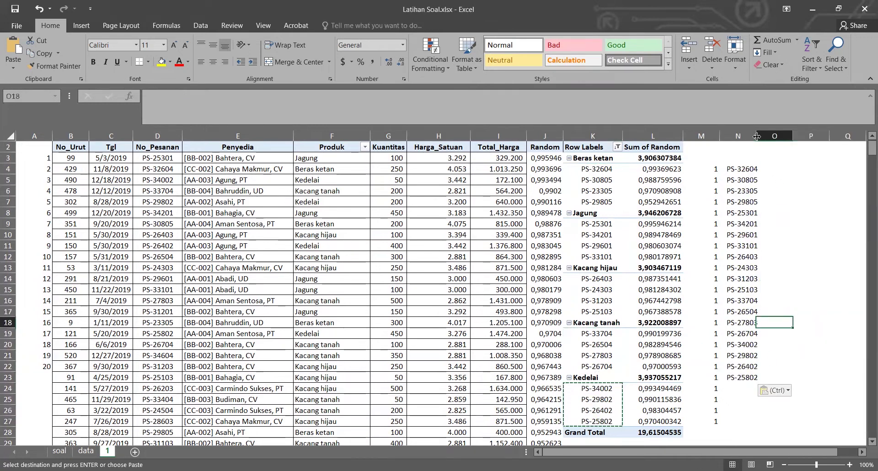
pyautogui.press('Up')
pyautogui.press('Up')
pyautogui.press('Up')
pyautogui.press('Up')
pyautogui.press('Up')
pyautogui.press('Up')
pyautogui.press('Up')
pyautogui.press('Up')
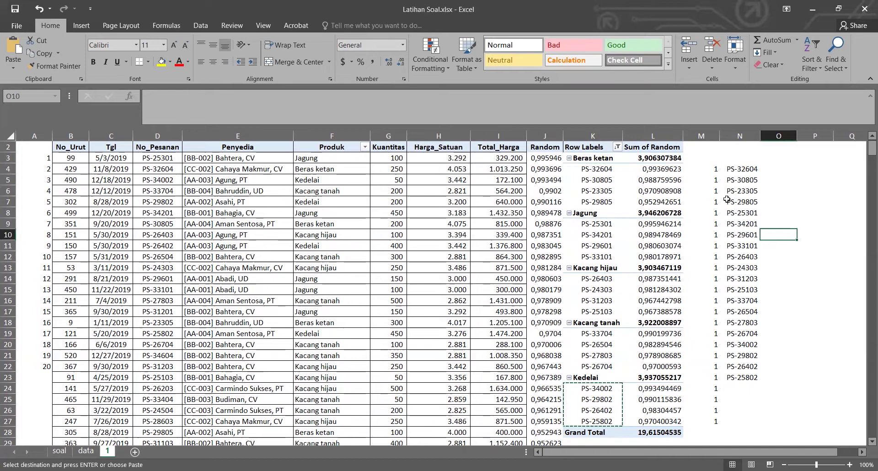
# Number the sampled orders from 1 to 20 in O4:O23, filling down from the values 1 and 2
pyautogui.click(772, 169)
pyautogui.write('1')
pyautogui.press('Return')
pyautogui.write('2')
pyautogui.press('Return')
pyautogui.click(791, 169)
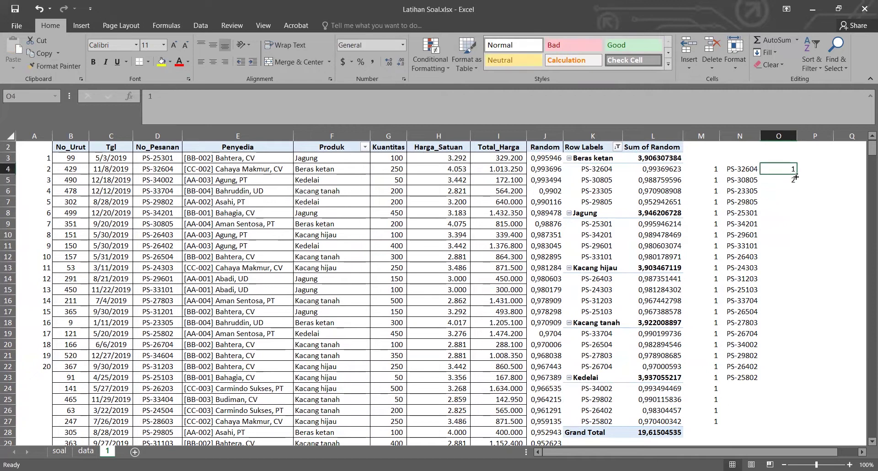
pyautogui.moveTo(789, 169); pyautogui.dragTo(798, 194)
pyautogui.moveTo(775, 378); pyautogui.dragTo(775, 378)
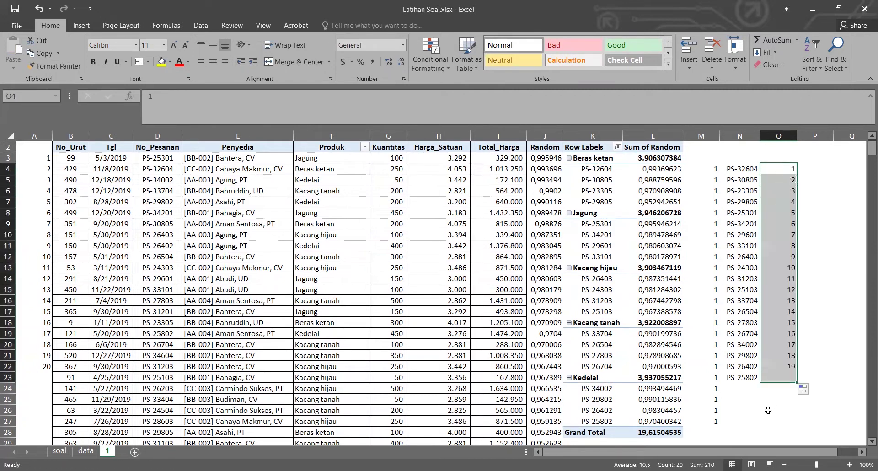
pyautogui.click(770, 410)
# Check the numbered samples against the PivotTable, and read exercise 2 on the soal sheet
pyautogui.scroll(1, 782, 250)
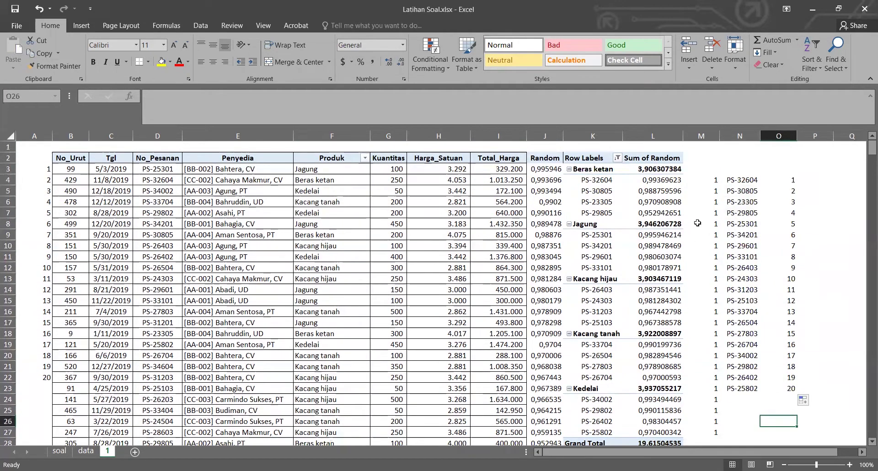
pyautogui.scroll(-1, 698, 223)
pyautogui.scroll(1, 640, 192)
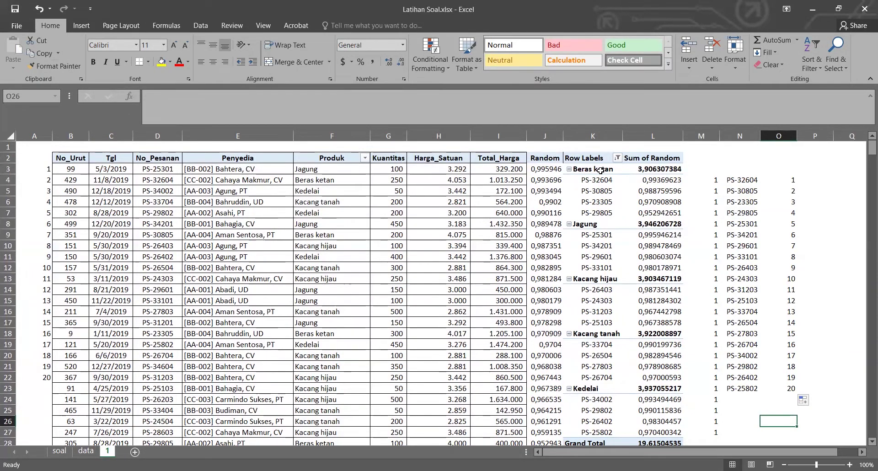
pyautogui.scroll(-1, 599, 171)
pyautogui.scroll(1, 591, 369)
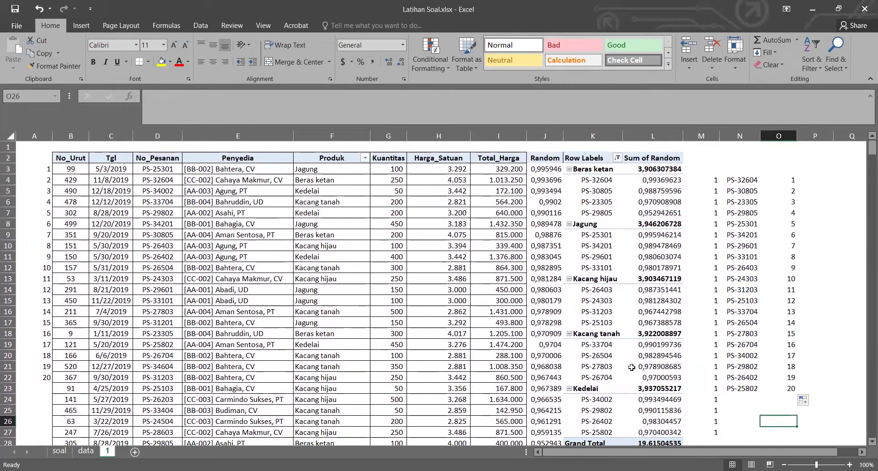
pyautogui.moveTo(632, 366)
pyautogui.moveTo(669, 278)
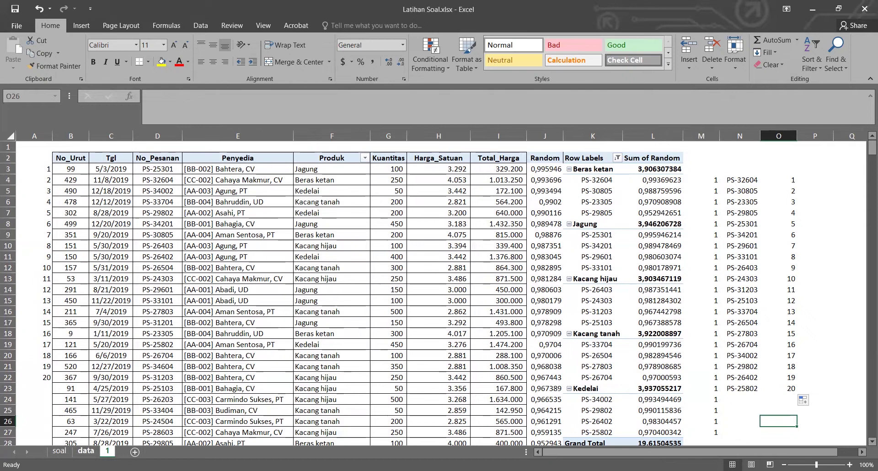
pyautogui.click(59, 451)
pyautogui.scroll(-1, 231, 225)
pyautogui.scroll(1, 234, 227)
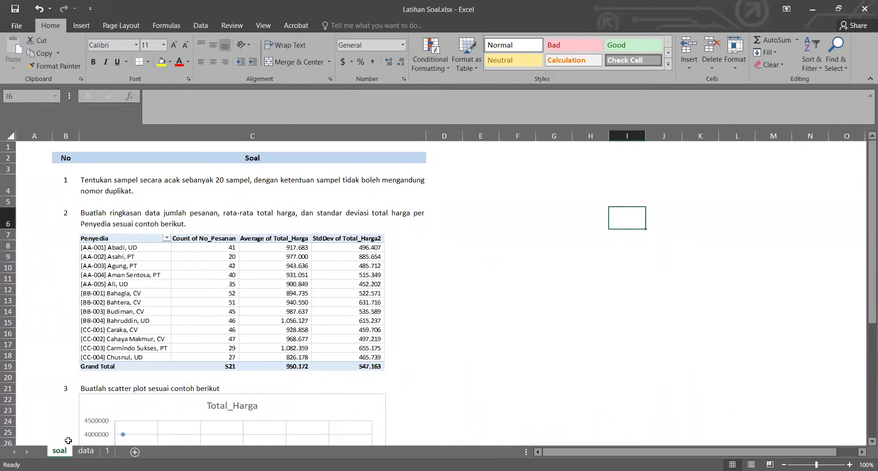
# Create a copy of the data sheet at the end of the workbook
pyautogui.click(84, 452)
pyautogui.rightClick(84, 451)
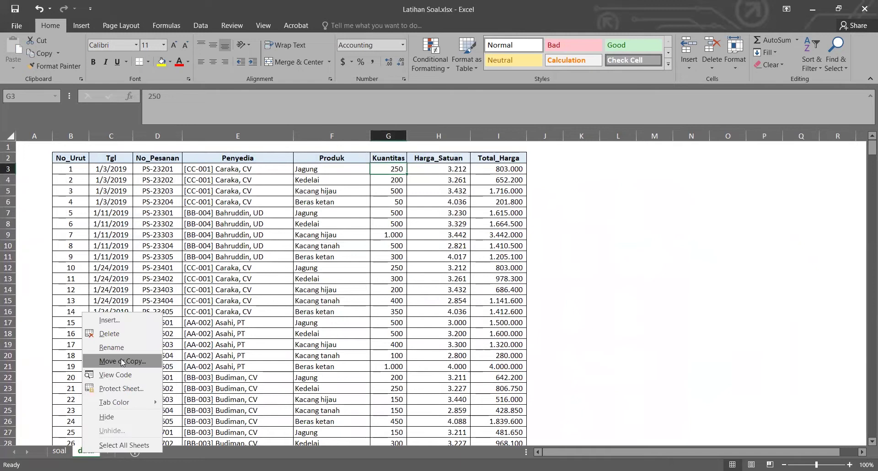
pyautogui.click(122, 362)
pyautogui.click(64, 361)
pyautogui.click(54, 404)
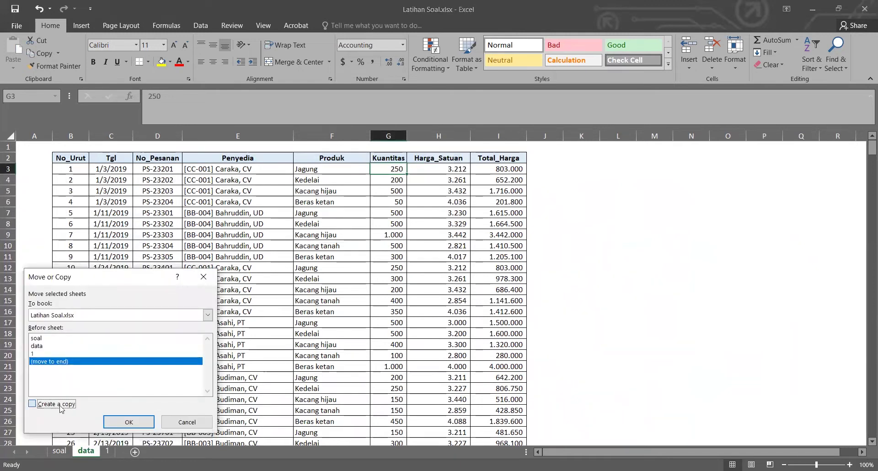
pyautogui.click(122, 420)
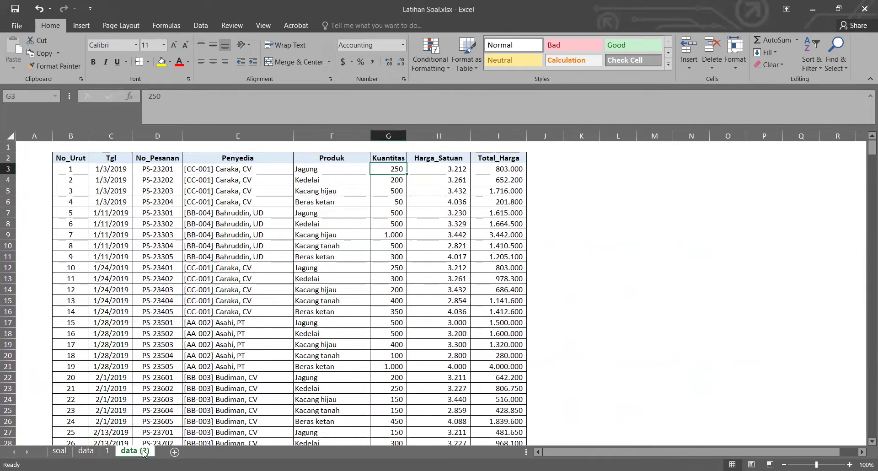
# Rename the copied sheet as 2
pyautogui.rightClick(143, 453)
pyautogui.click(183, 349)
pyautogui.write('2')
pyautogui.press('Return')
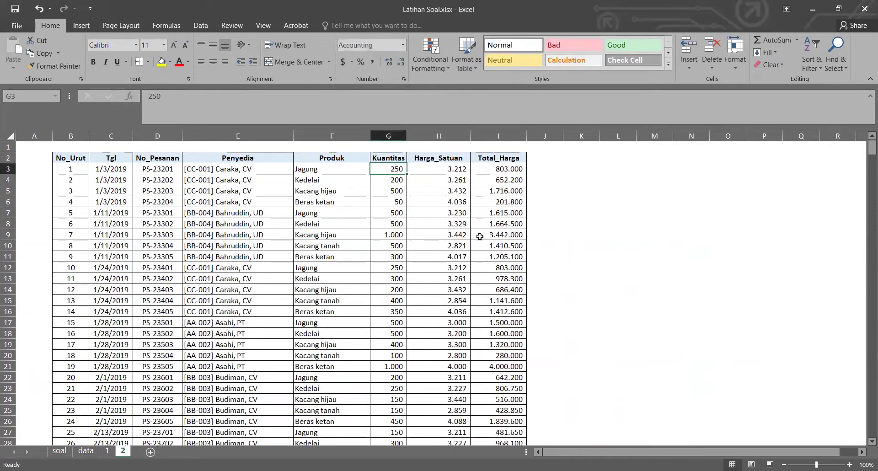
# Create a PivotTable from the order table B2:I523 on sheet 2, placed at K2 of the same sheet
pyautogui.click(554, 159)
pyautogui.click(66, 152)
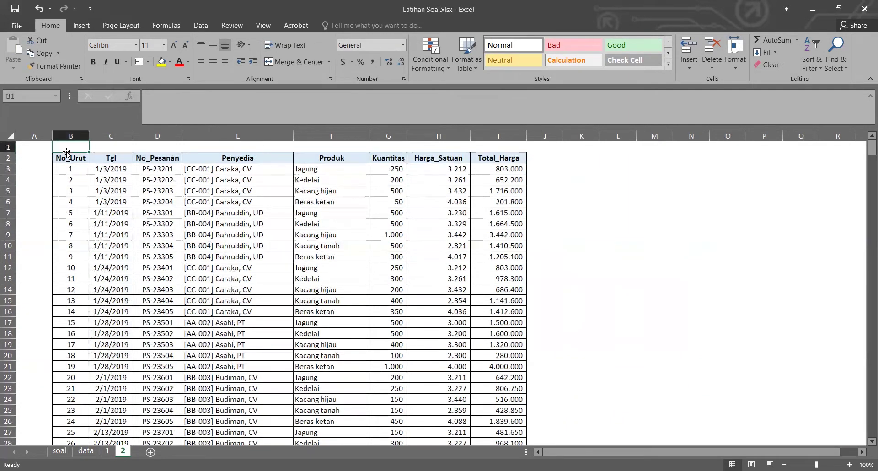
pyautogui.hotkey('ctrl', 'shift', 'Right')
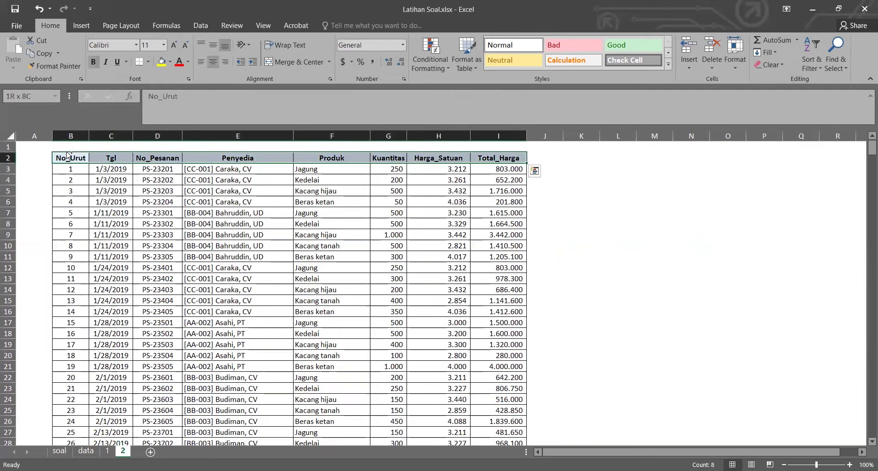
pyautogui.hotkey('ctrl', 'shift', 'Down')
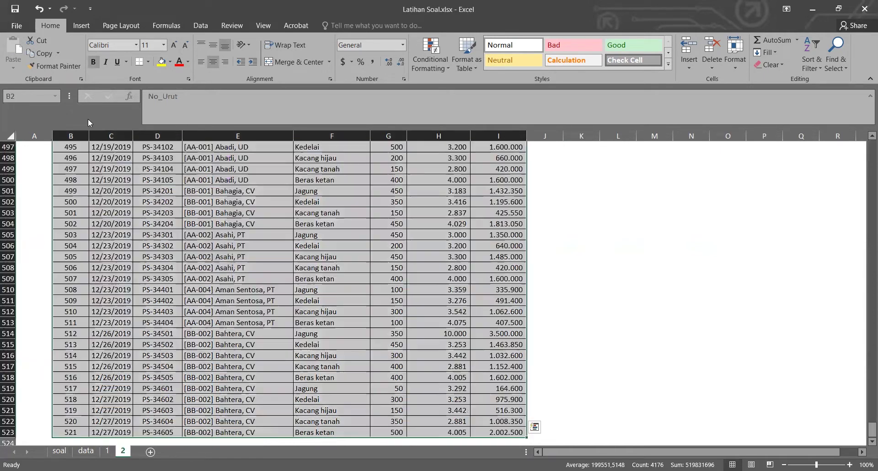
pyautogui.click(85, 25)
pyautogui.click(19, 50)
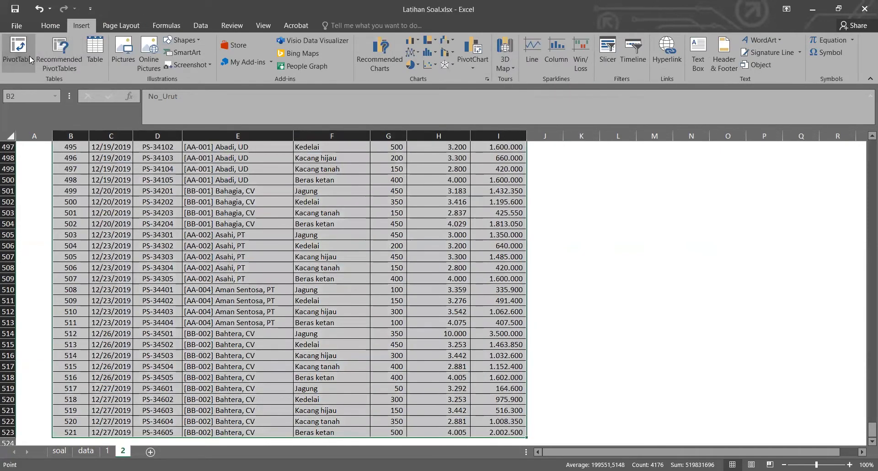
pyautogui.click(433, 329)
pyautogui.click(547, 146)
pyautogui.click(581, 148)
pyautogui.click(582, 385)
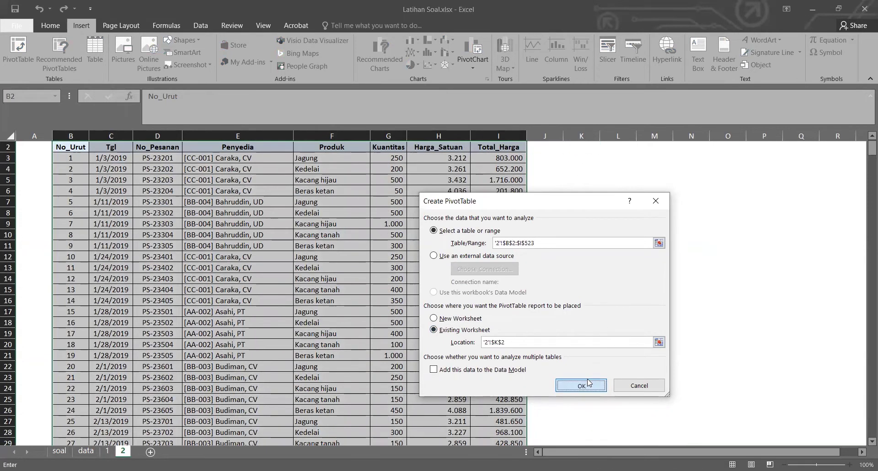
# Following the exercise 2 example, set Penyedia as the PivotTable's rows and add a count of No_Pesanan as values
pyautogui.click(60, 451)
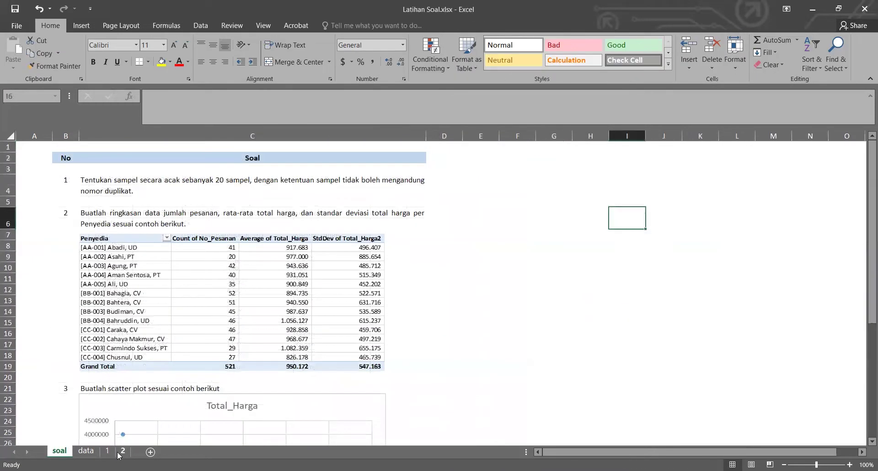
pyautogui.click(122, 452)
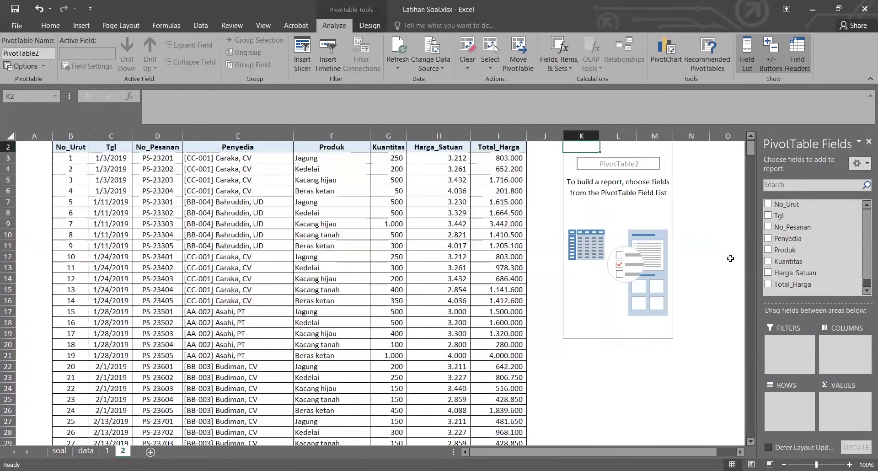
pyautogui.moveTo(787, 238); pyautogui.dragTo(794, 406)
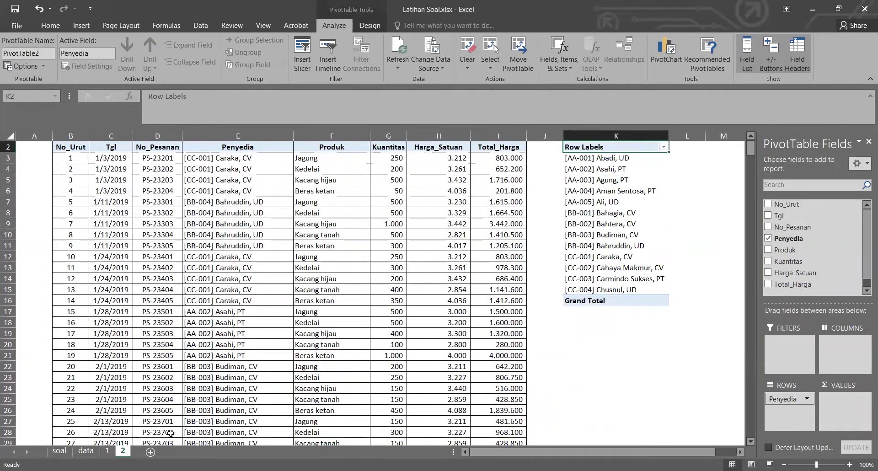
pyautogui.click(59, 451)
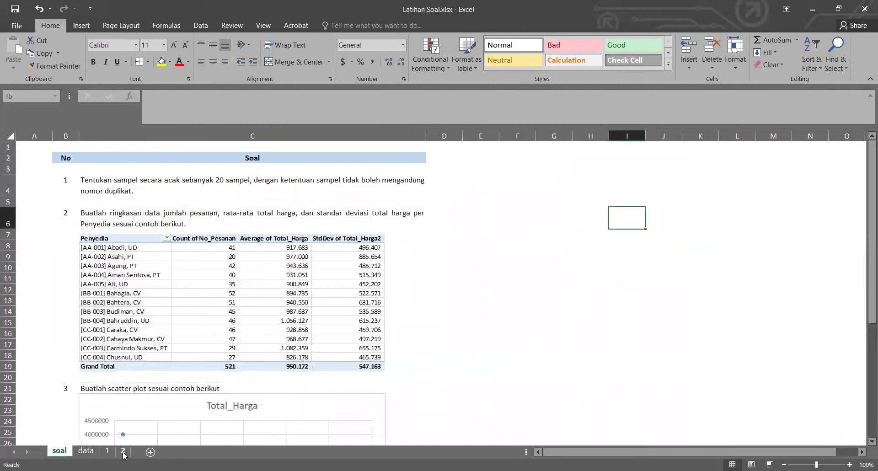
pyautogui.click(123, 451)
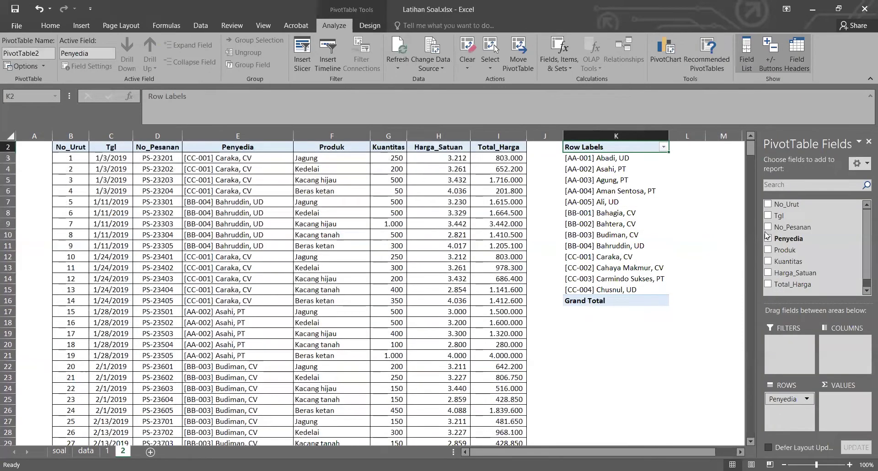
pyautogui.moveTo(787, 238); pyautogui.dragTo(844, 399)
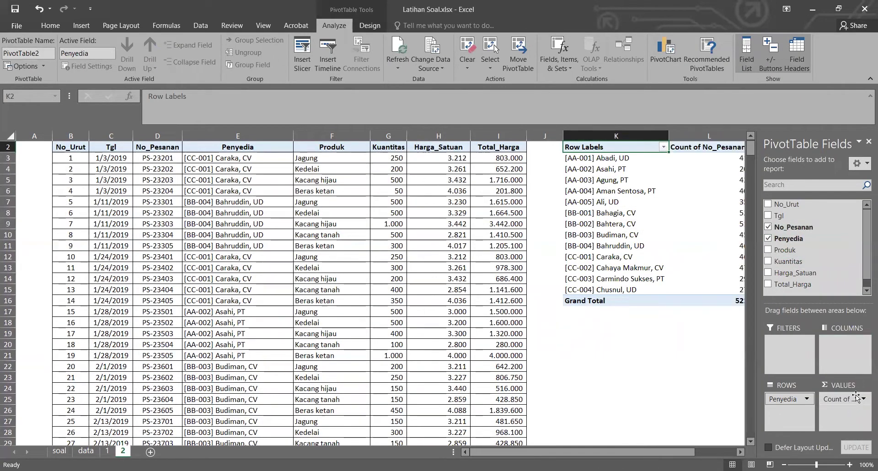
pyautogui.click(741, 452)
pyautogui.click(740, 452)
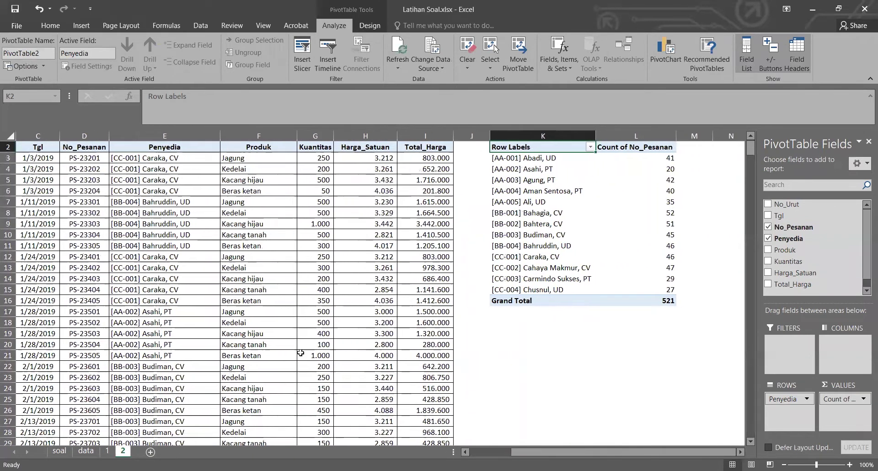
# Add Total_Harga to the PivotTable values, summarized by Average, as in the exercise 2 example
pyautogui.click(59, 451)
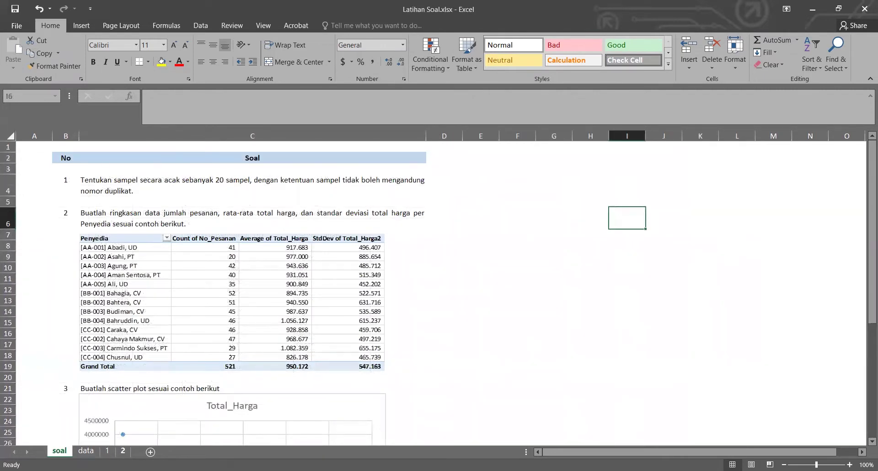
pyautogui.click(122, 452)
pyautogui.moveTo(794, 284); pyautogui.dragTo(845, 412)
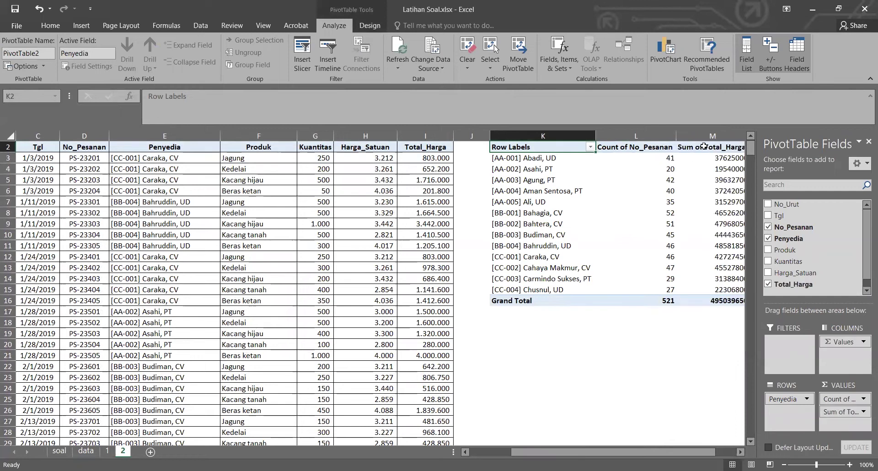
pyautogui.click(861, 412)
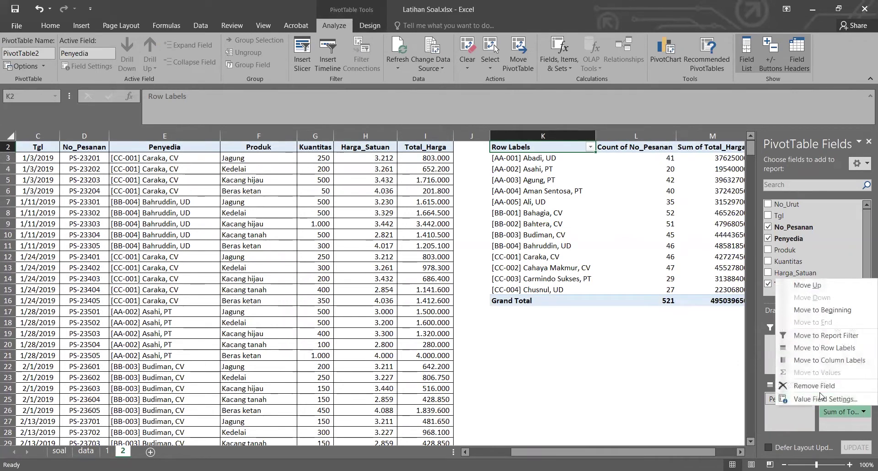
pyautogui.click(821, 399)
pyautogui.click(464, 322)
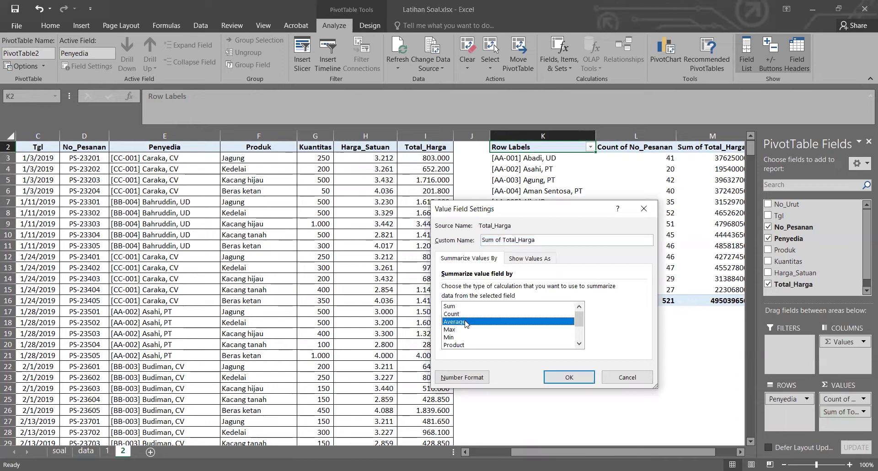
pyautogui.click(569, 377)
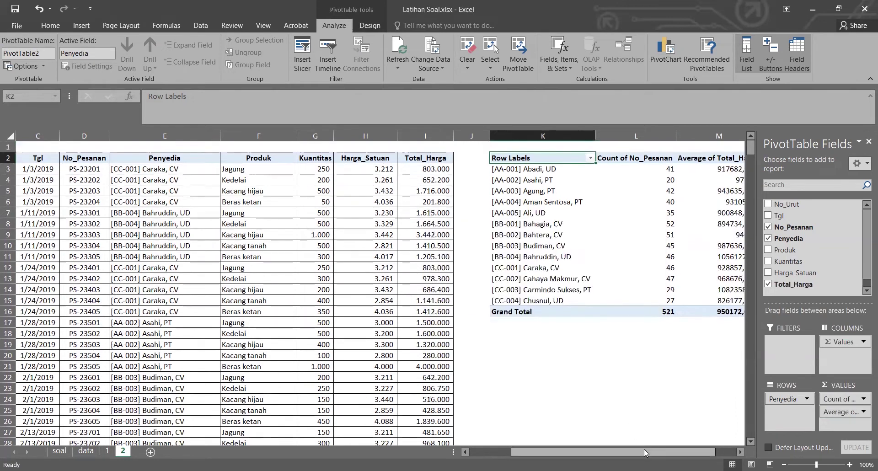
# Add Total_Harga to the PivotTable values a second time, summarized by StdDev
pyautogui.moveTo(645, 453); pyautogui.dragTo(666, 453)
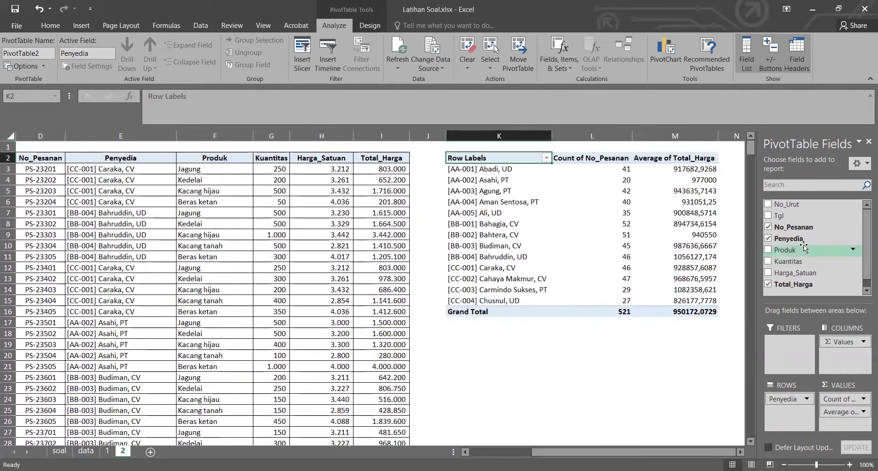
pyautogui.moveTo(818, 287); pyautogui.dragTo(855, 425)
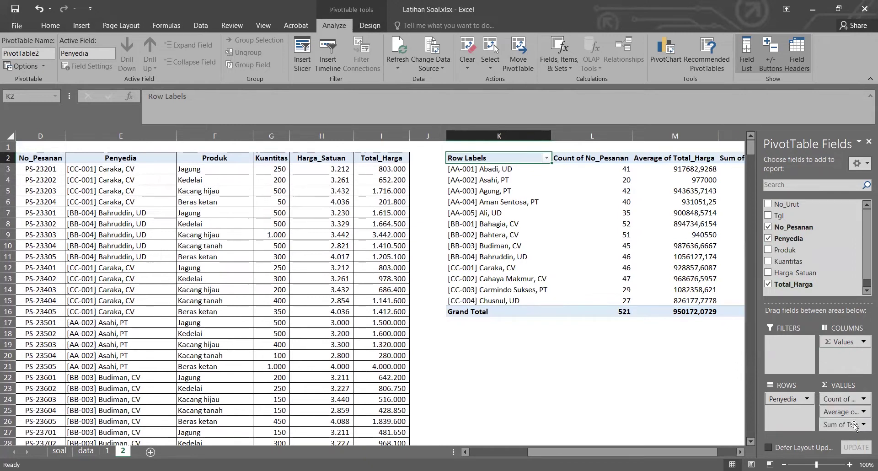
pyautogui.click(854, 425)
pyautogui.click(836, 414)
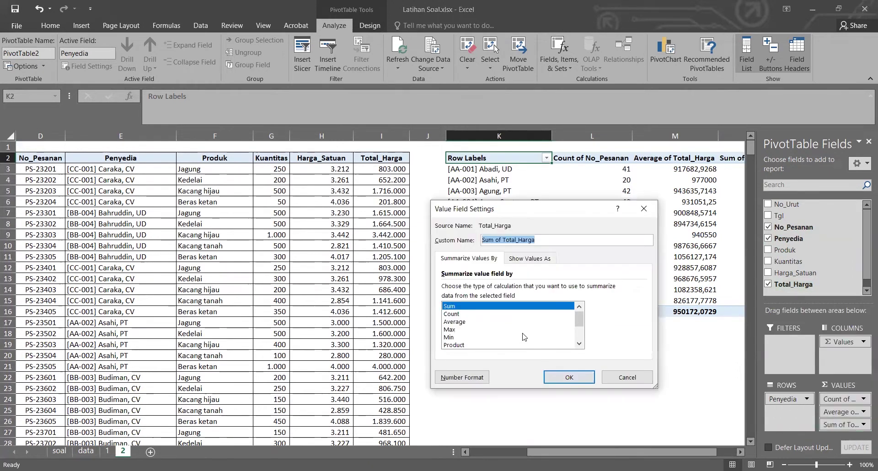
pyautogui.click(580, 344)
pyautogui.click(579, 344)
pyautogui.click(580, 344)
pyautogui.click(464, 344)
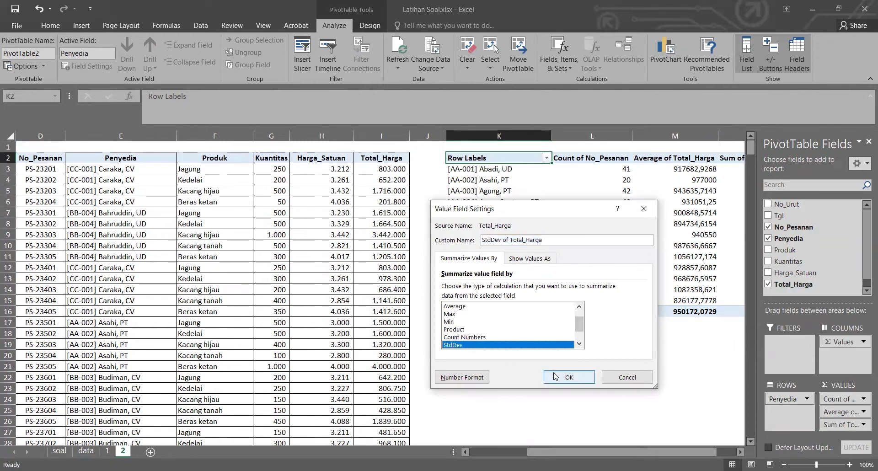
pyautogui.click(561, 378)
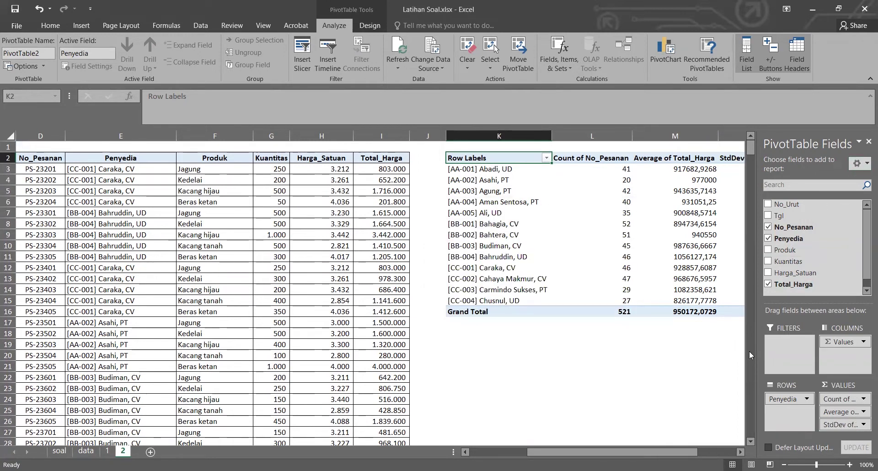
# Format the average and standard deviation values in M3:N15 in comma style without decimals
pyautogui.hscroll(2, 403, 364)
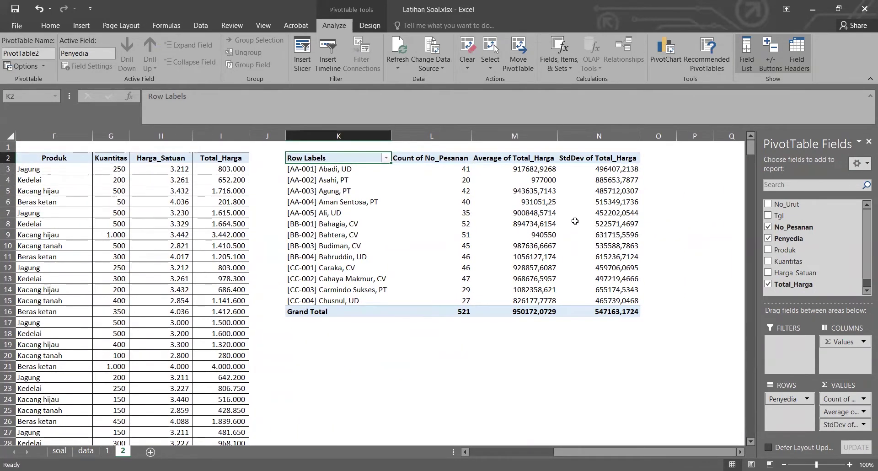
pyautogui.moveTo(496, 167); pyautogui.dragTo(639, 300)
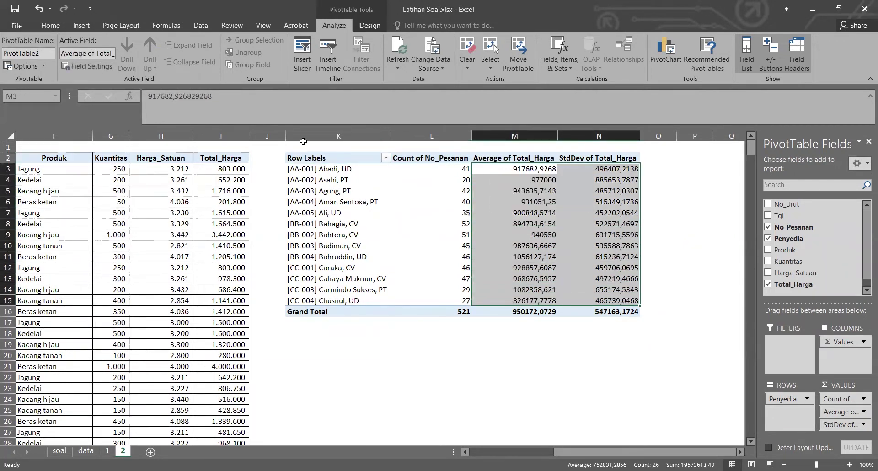
pyautogui.click(48, 27)
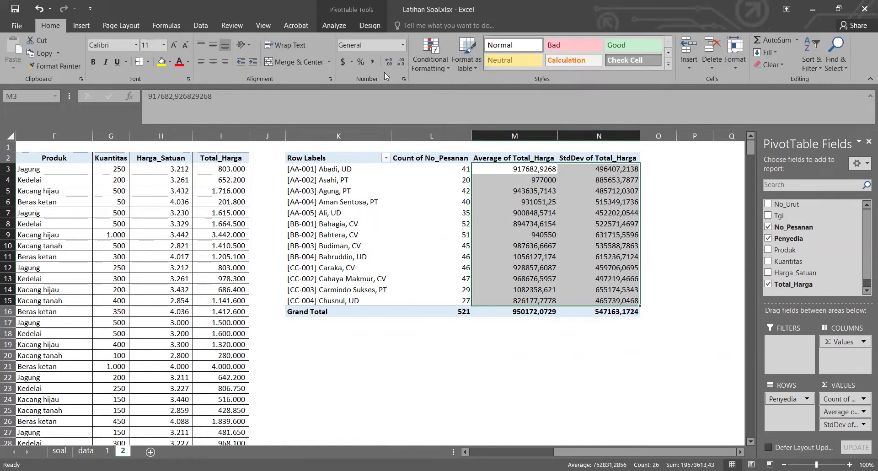
pyautogui.click(376, 60)
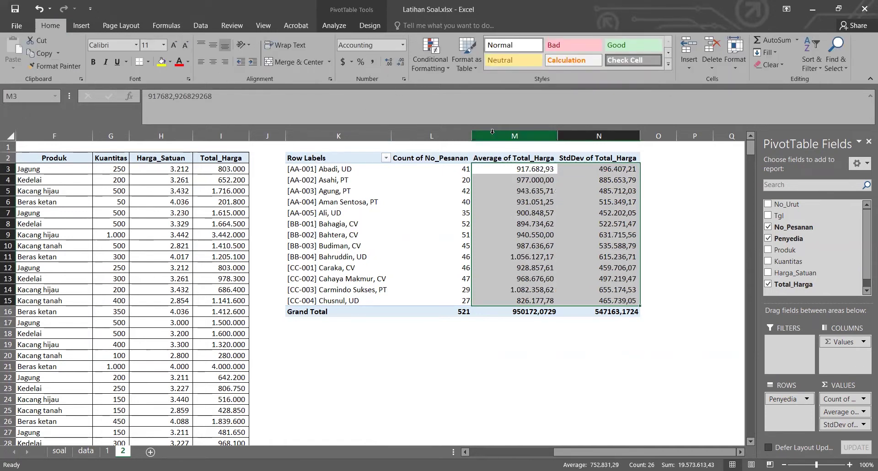
pyautogui.click(399, 62)
pyautogui.click(400, 62)
pyautogui.click(633, 397)
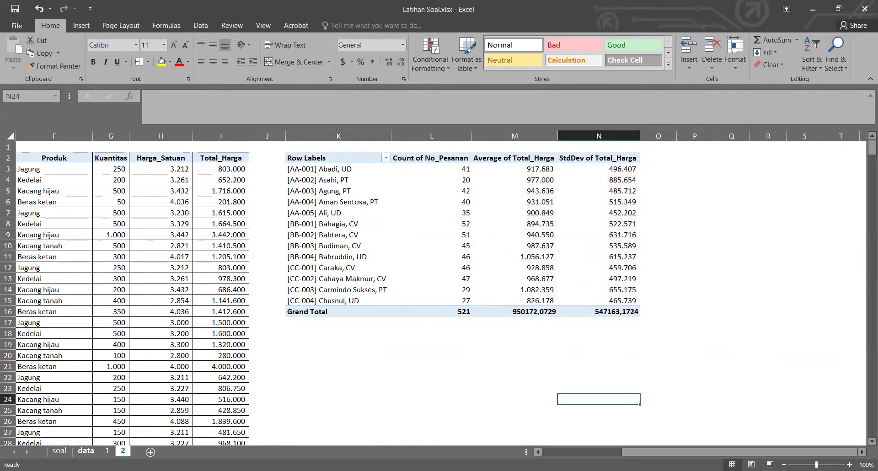
# Compare the PivotTable with the soal example and format the Grand Total values in M16:N16 with thousands separators and no decimals
pyautogui.click(59, 451)
pyautogui.click(122, 452)
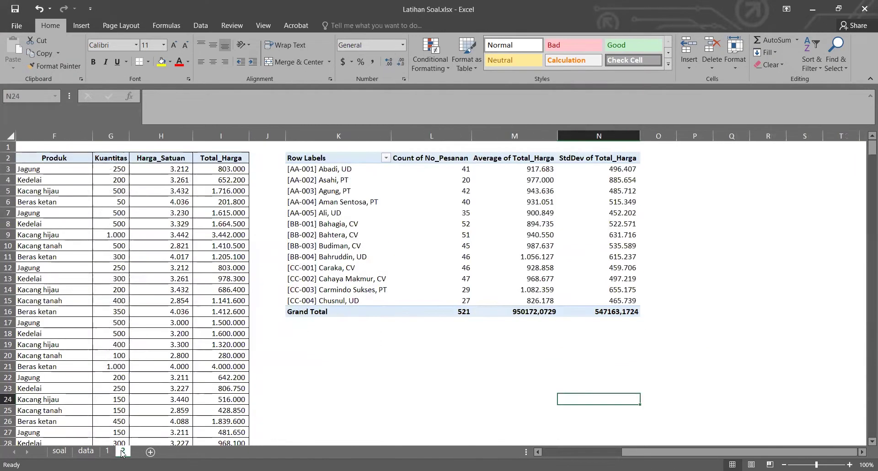
pyautogui.click(59, 451)
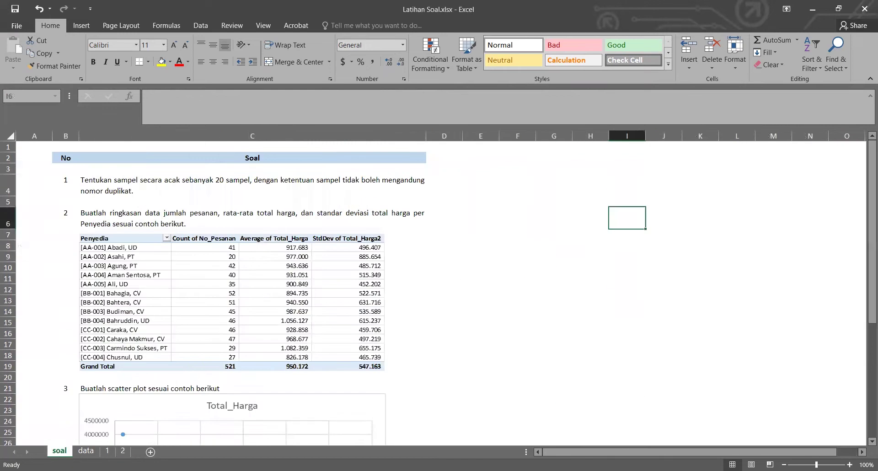
pyautogui.click(123, 452)
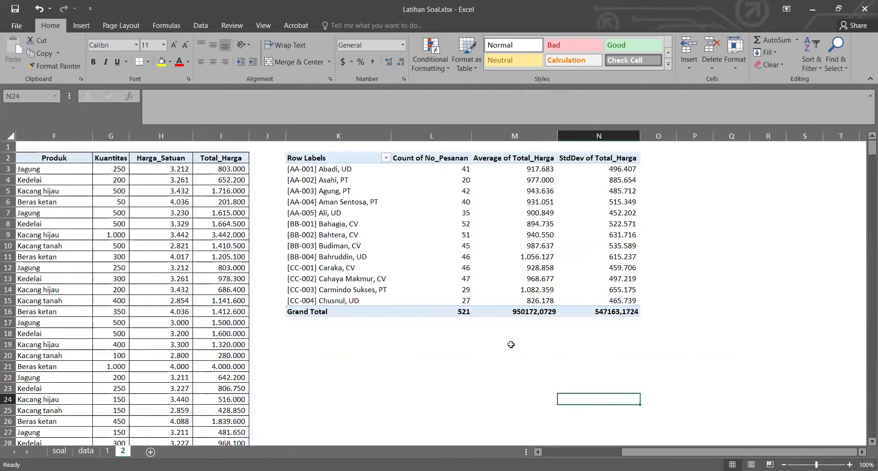
pyautogui.moveTo(521, 310); pyautogui.dragTo(599, 311)
pyautogui.click(372, 60)
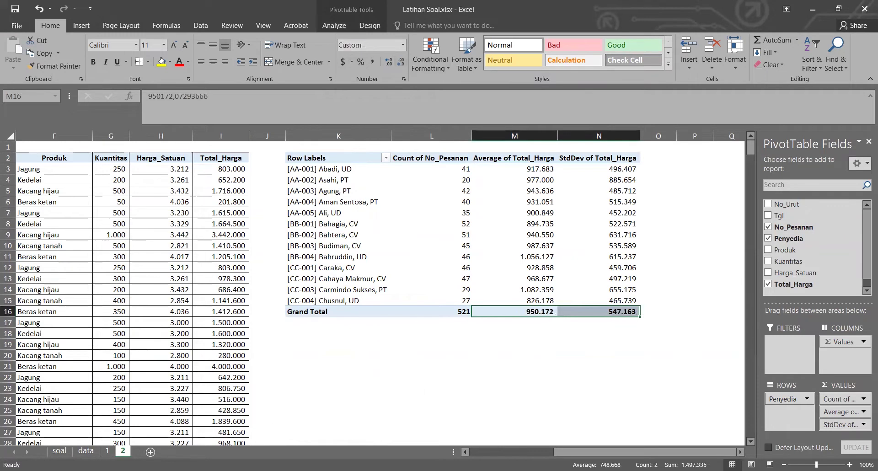
# Check the finished summary against the exercise 2 example, and read exercise 3 with its sample scatter plot on the soal sheet
pyautogui.click(59, 451)
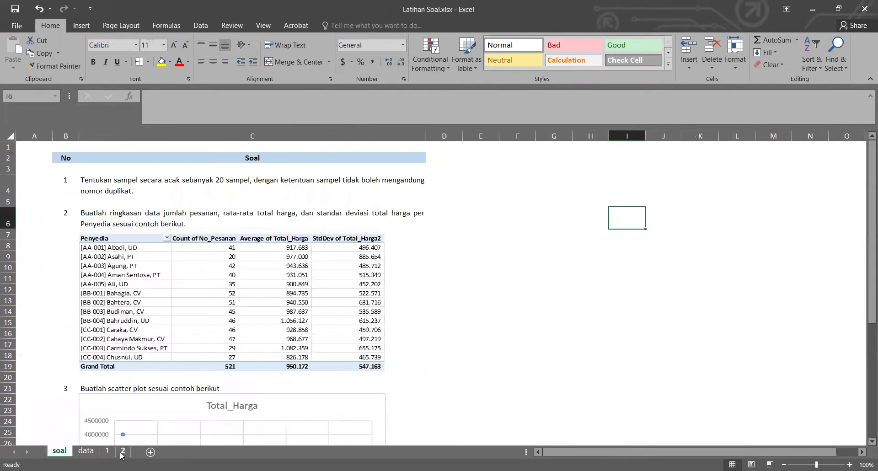
pyautogui.click(122, 451)
pyautogui.click(59, 451)
pyautogui.scroll(-5, 234, 381)
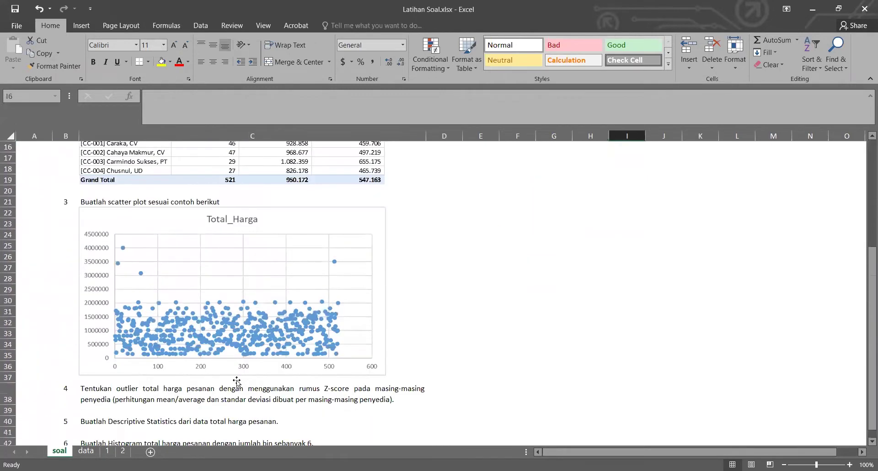
pyautogui.scroll(1, 293, 317)
pyautogui.scroll(-1, 172, 299)
pyautogui.scroll(1, 173, 297)
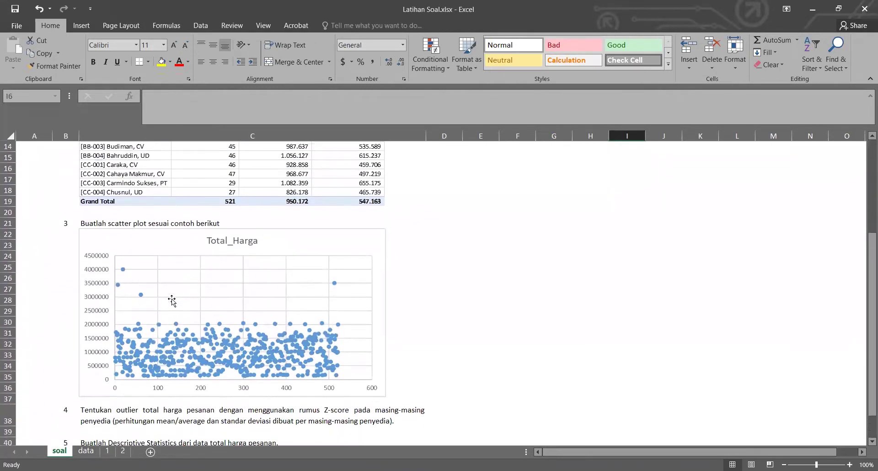
pyautogui.scroll(-1, 174, 277)
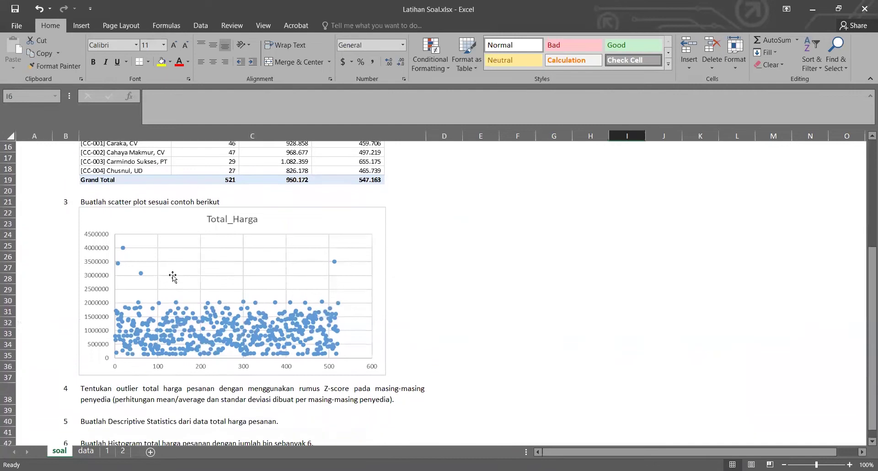
# Copy the data sheet to the end of the workbook and rename the copy as 3
pyautogui.scroll(1, 176, 275)
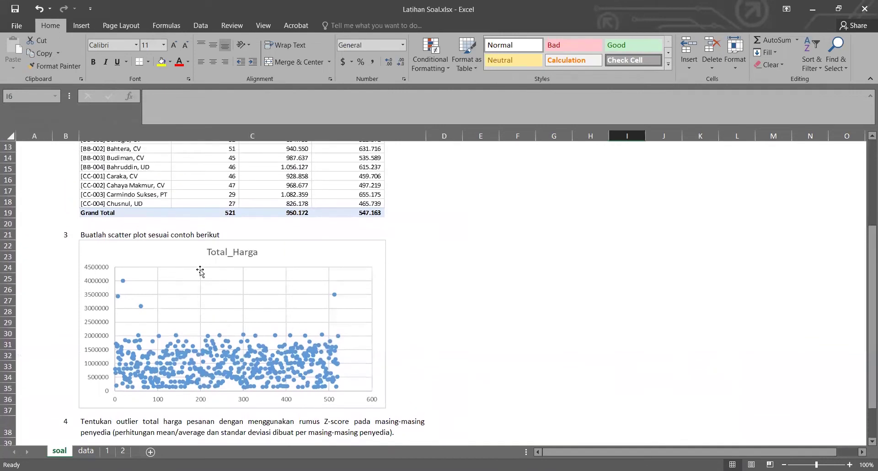
pyautogui.click(87, 451)
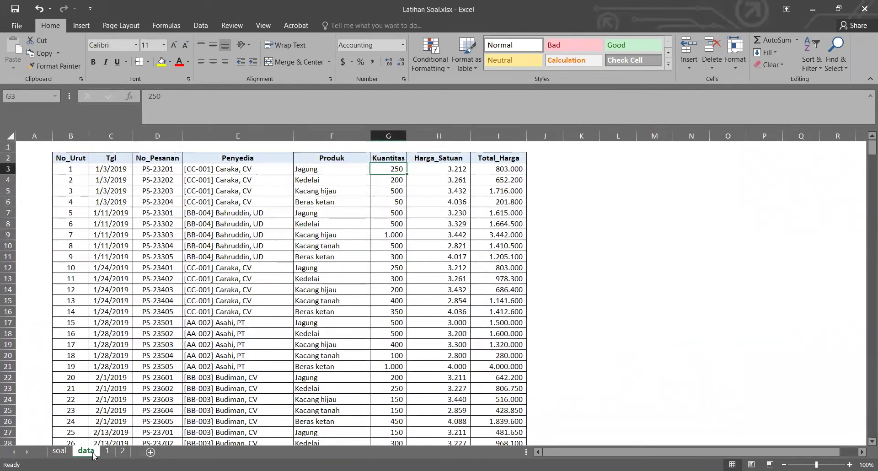
pyautogui.rightClick(91, 453)
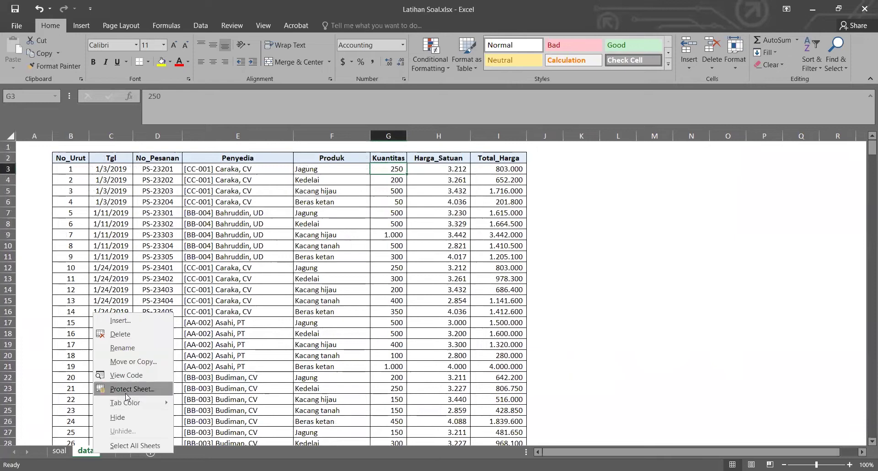
pyautogui.click(139, 362)
pyautogui.click(69, 372)
pyautogui.click(51, 406)
pyautogui.click(145, 426)
pyautogui.rightClick(147, 453)
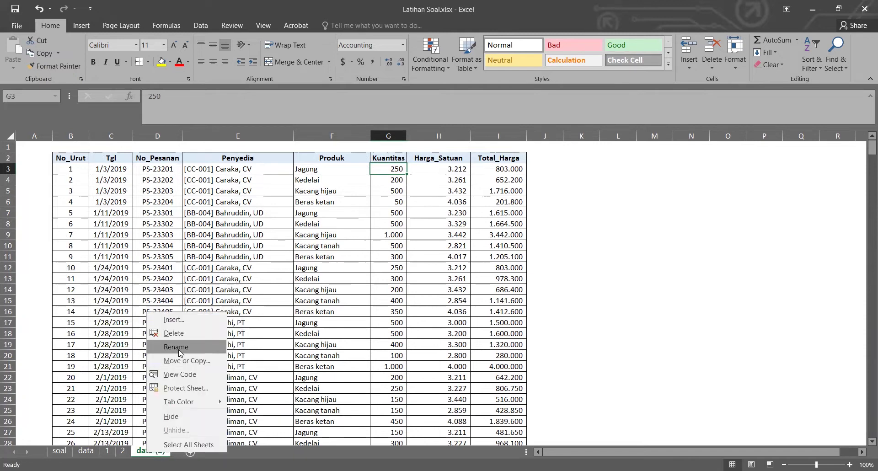
pyautogui.click(176, 347)
pyautogui.write('3')
pyautogui.press('Return')
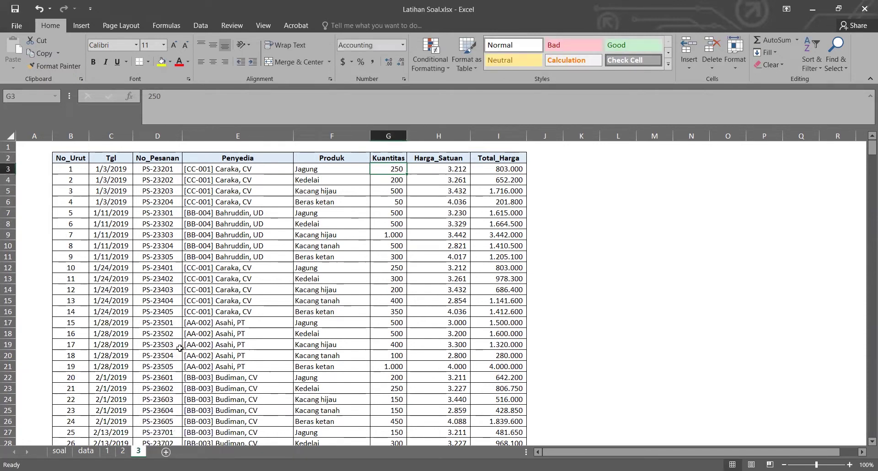
pyautogui.click(555, 168)
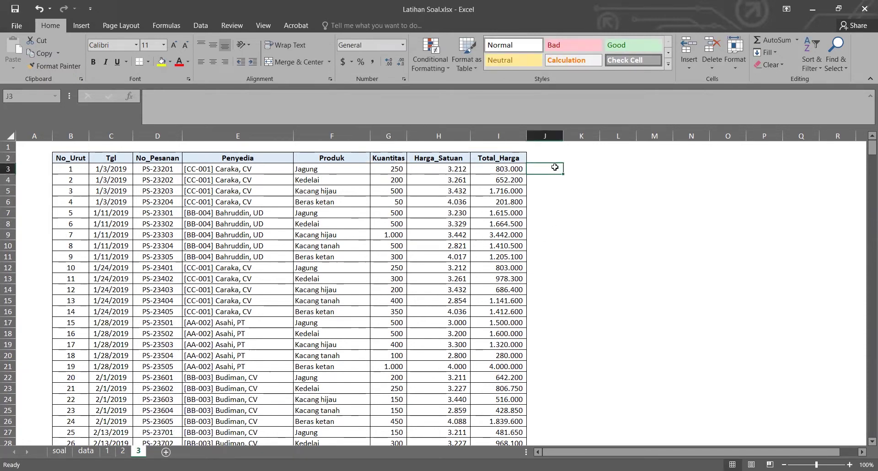
pyautogui.click(500, 157)
pyautogui.click(559, 169)
pyautogui.click(509, 157)
pyautogui.hotkey('ctrl', 'shift', 'Down')
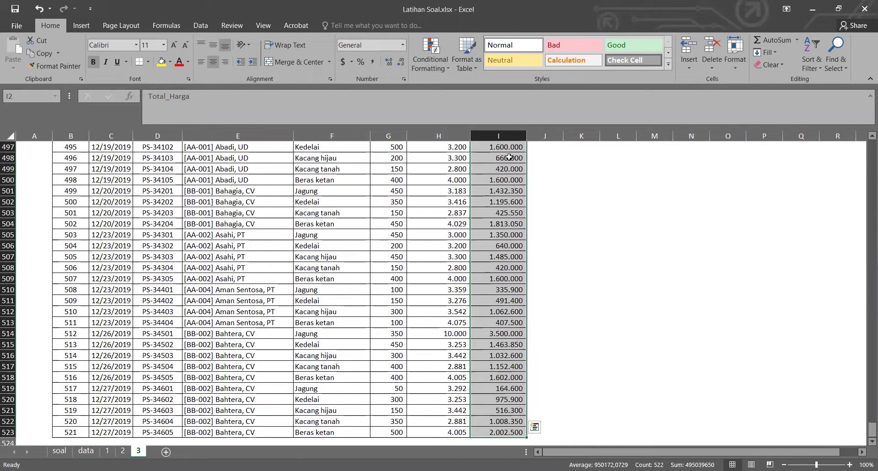
pyautogui.click(89, 25)
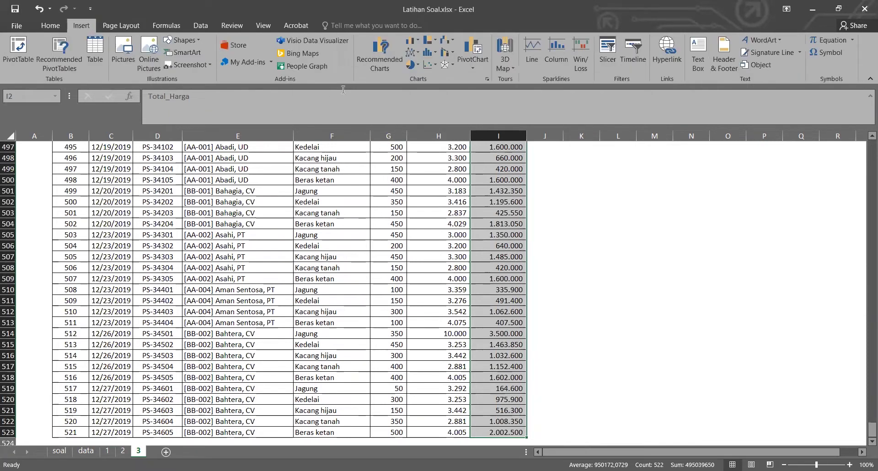
pyautogui.click(430, 64)
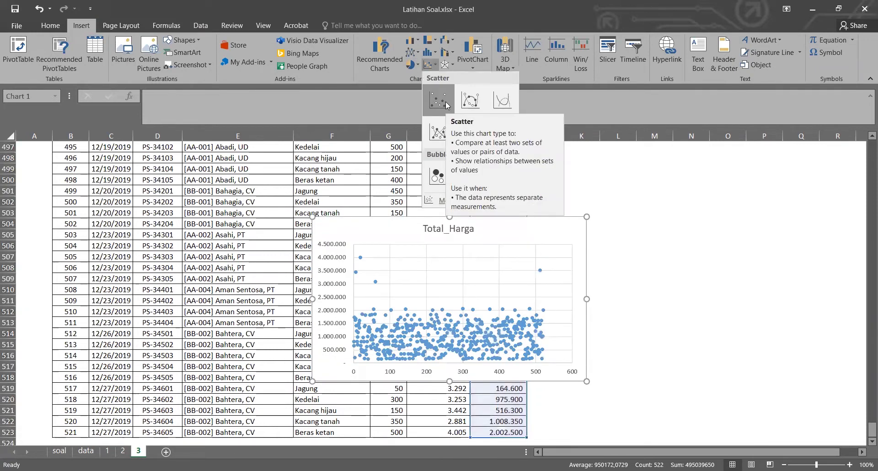
pyautogui.click(445, 102)
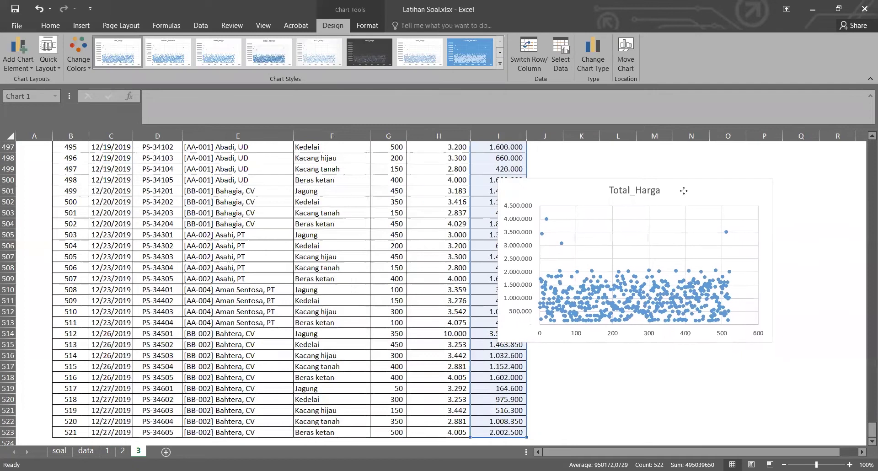
pyautogui.press('Delete')
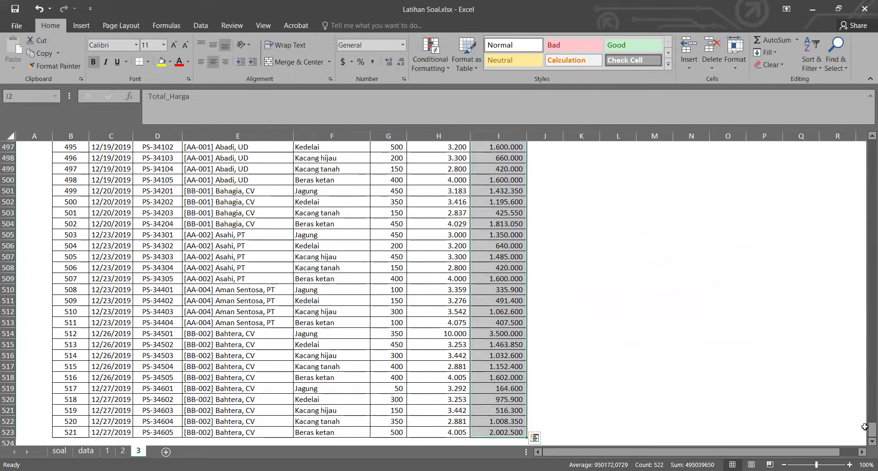
# Insert a scatter chart of the Total_Harga column I2:I523 and place it beside the first rows of the data table
pyautogui.moveTo(864, 132); pyautogui.dragTo(872, 144)
pyautogui.click(503, 158)
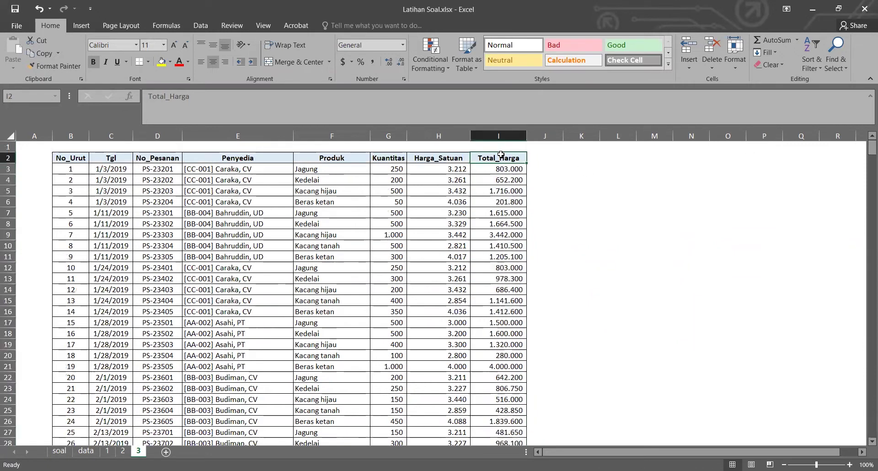
pyautogui.hotkey('ctrl', 'shift', 'Down')
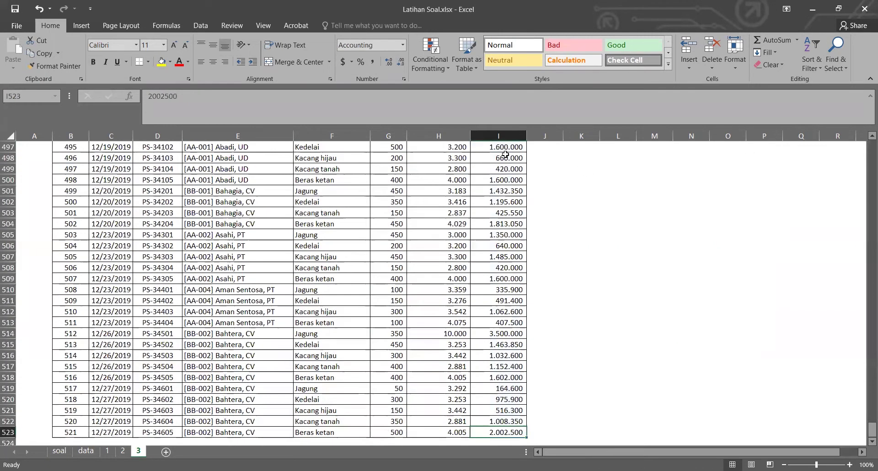
pyautogui.scroll(10, 505, 154)
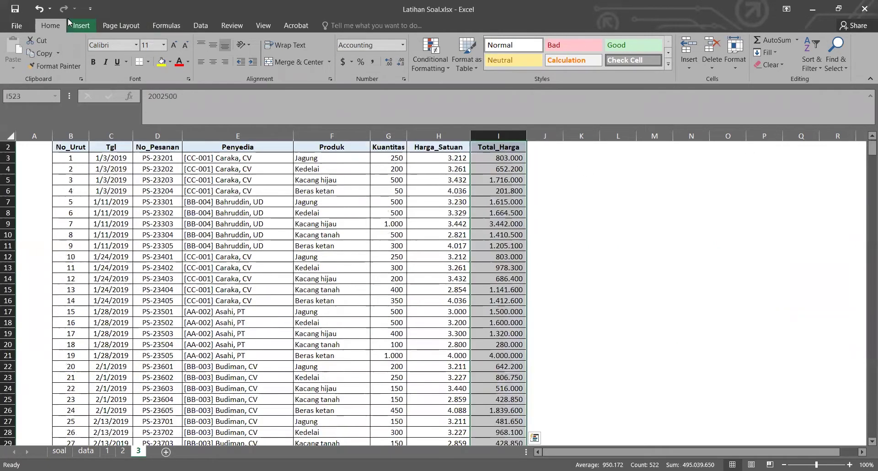
pyautogui.click(81, 25)
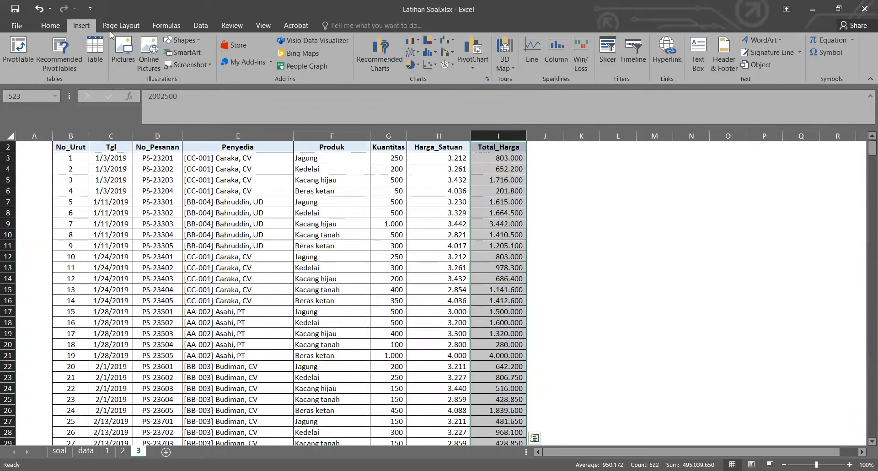
pyautogui.click(444, 110)
pyautogui.moveTo(742, 191); pyautogui.dragTo(758, 149)
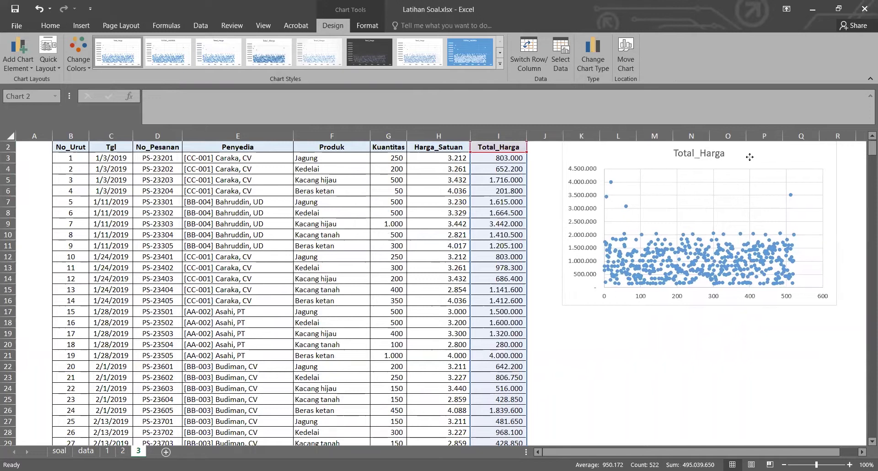
pyautogui.click(707, 333)
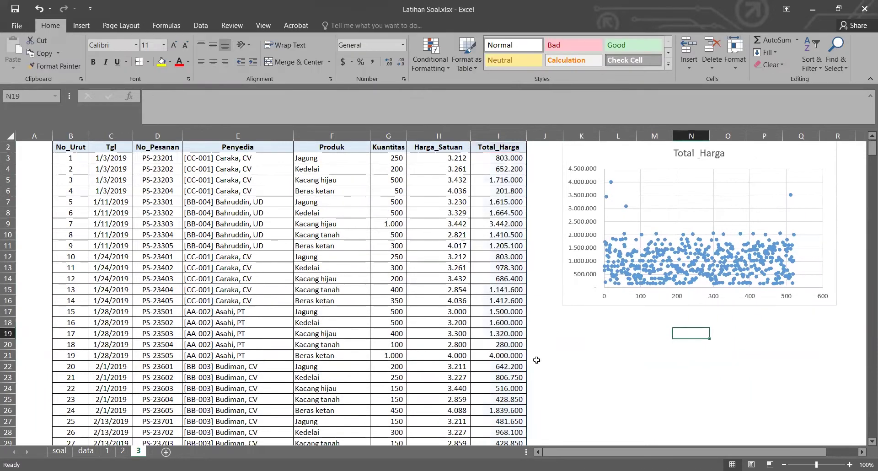
# Compare the scatter plot with the exercise 3 example and read exercise 4 on Z-score outliers per Penyedia on the soal sheet
pyautogui.click(63, 452)
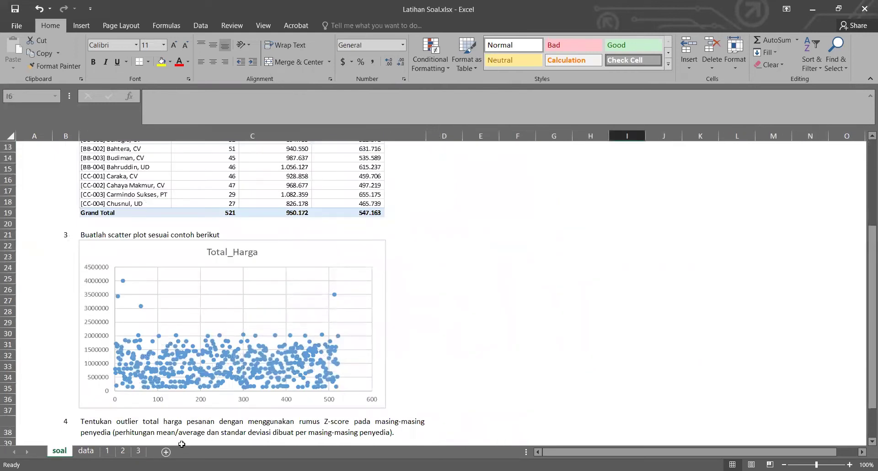
pyautogui.click(139, 451)
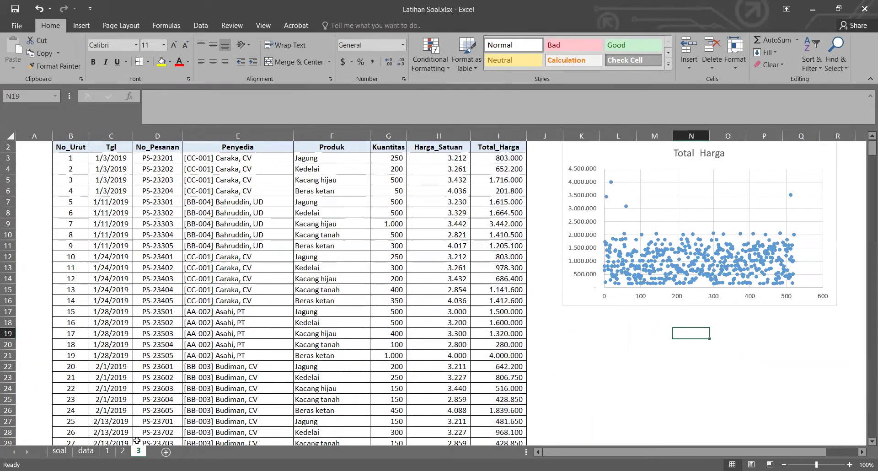
pyautogui.click(59, 451)
pyautogui.scroll(-3, 219, 301)
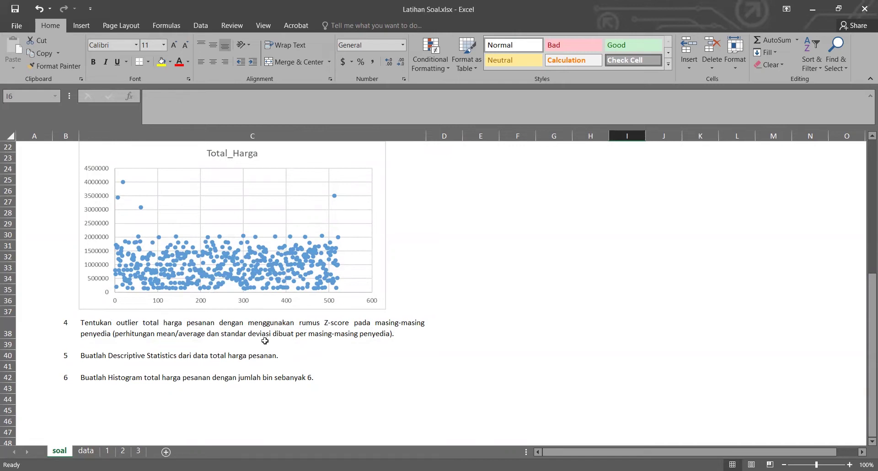
pyautogui.scroll(6, 265, 341)
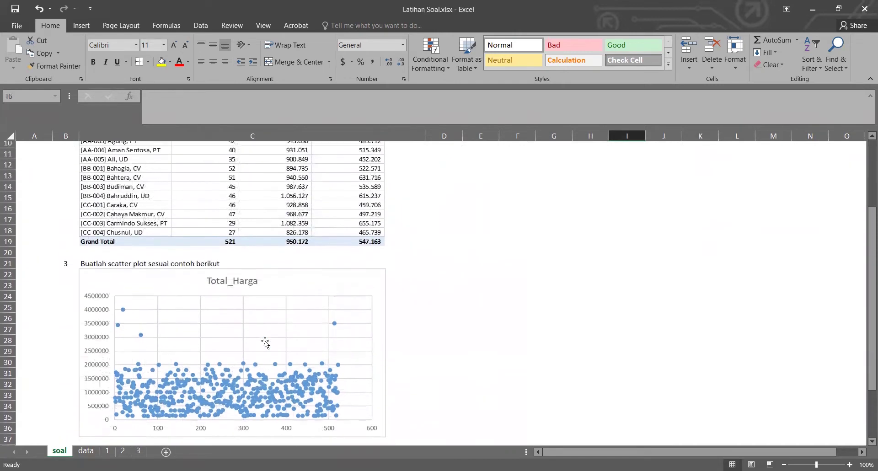
pyautogui.scroll(1, 276, 340)
pyautogui.scroll(-4, 298, 338)
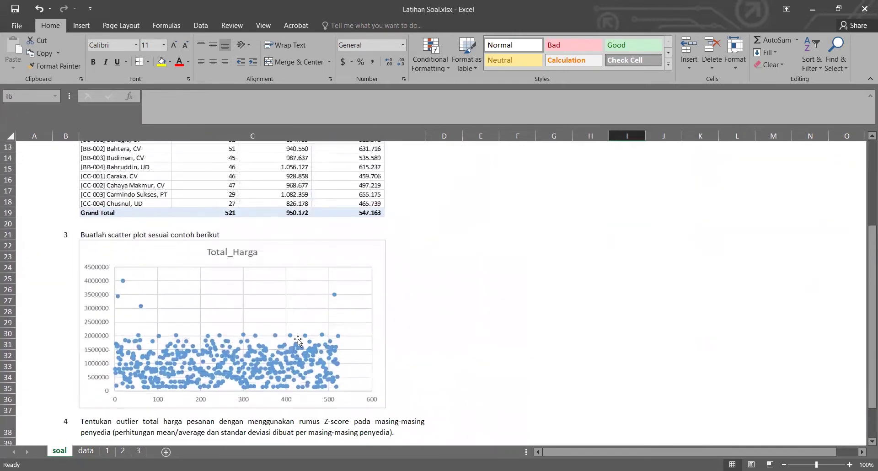
pyautogui.scroll(4, 329, 256)
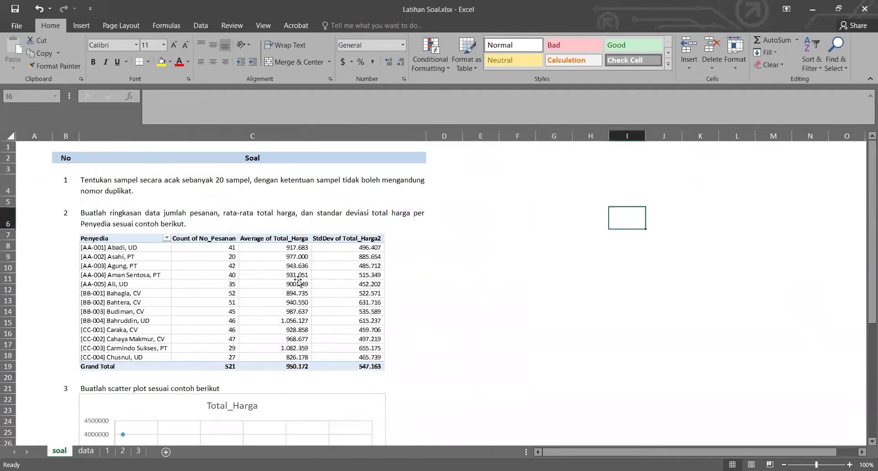
pyautogui.scroll(-1, 403, 272)
pyautogui.scroll(-2, 402, 292)
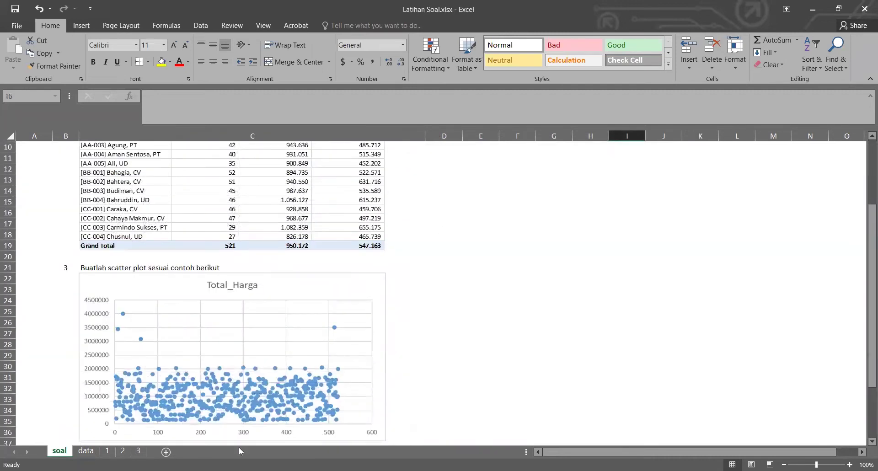
# Copy sheet 2 with its PivotTable to the end of the workbook and rename the copy as 4
pyautogui.click(123, 451)
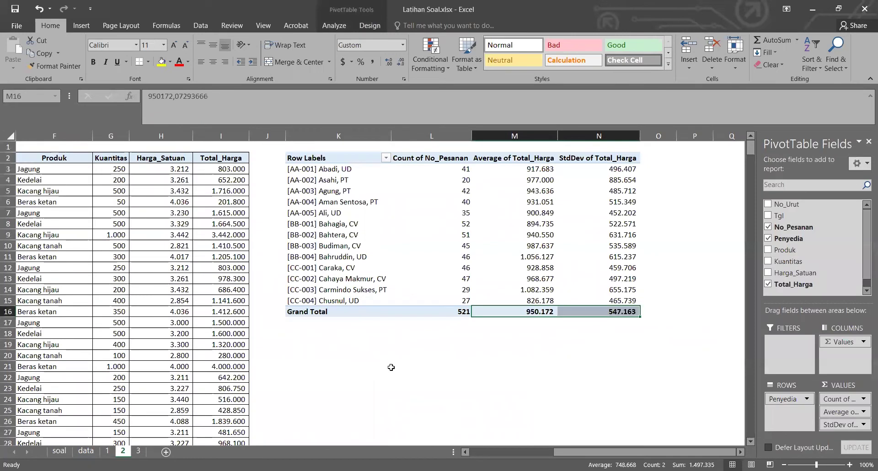
pyautogui.rightClick(123, 452)
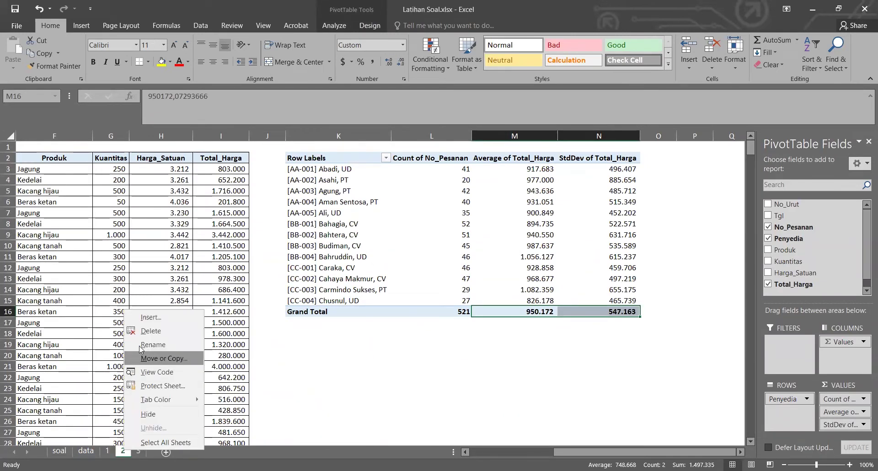
pyautogui.click(143, 358)
pyautogui.click(93, 378)
pyautogui.click(93, 405)
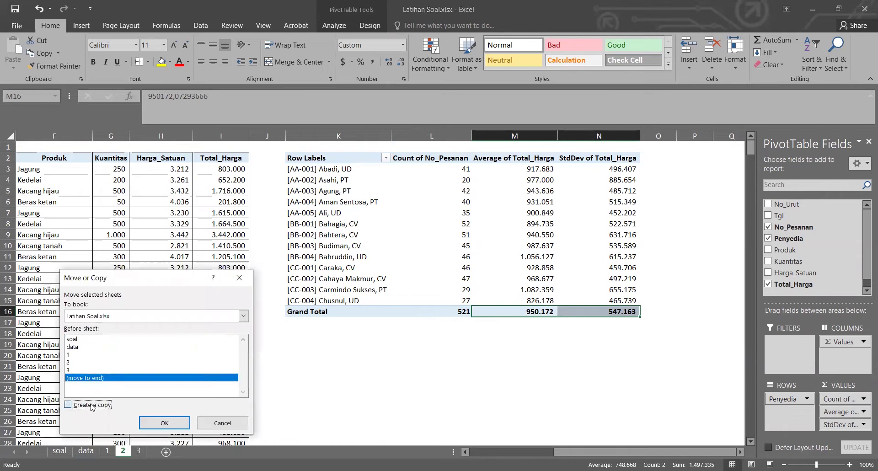
pyautogui.click(171, 425)
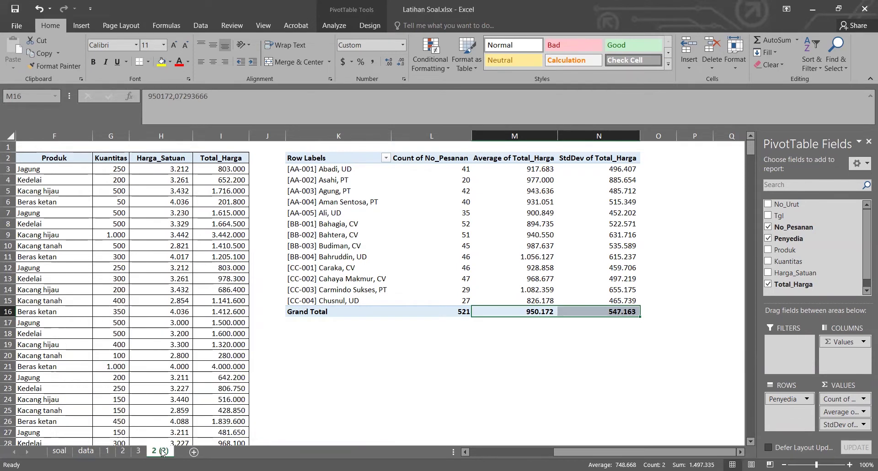
pyautogui.rightClick(162, 452)
pyautogui.click(200, 345)
pyautogui.write('4')
pyautogui.press('Return')
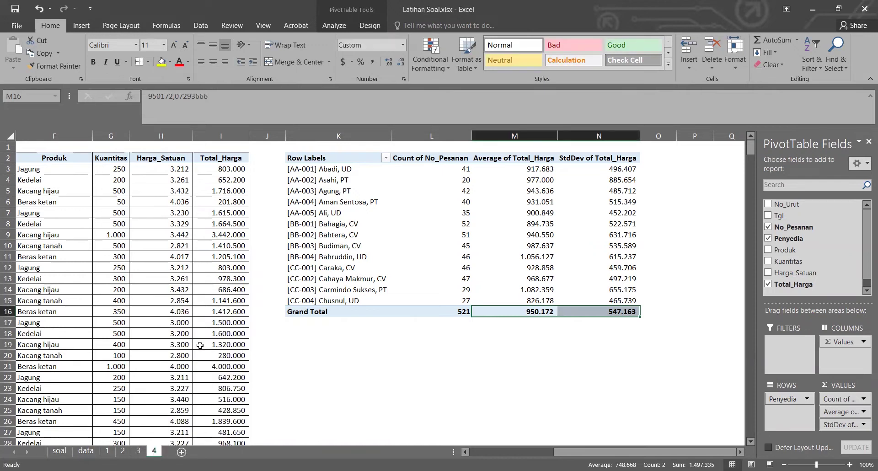
# Enter z in cell O2, next to the StdDev of Total_Harga header
pyautogui.click(662, 223)
pyautogui.click(660, 158)
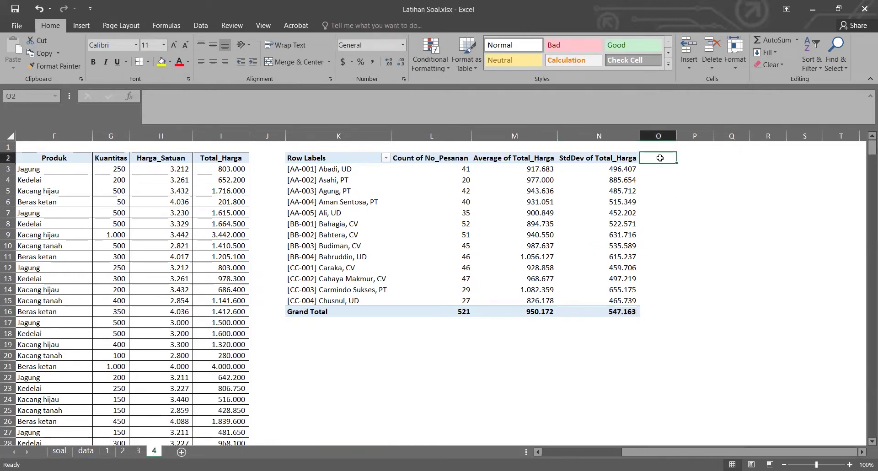
pyautogui.write('z')
pyautogui.press('Return')
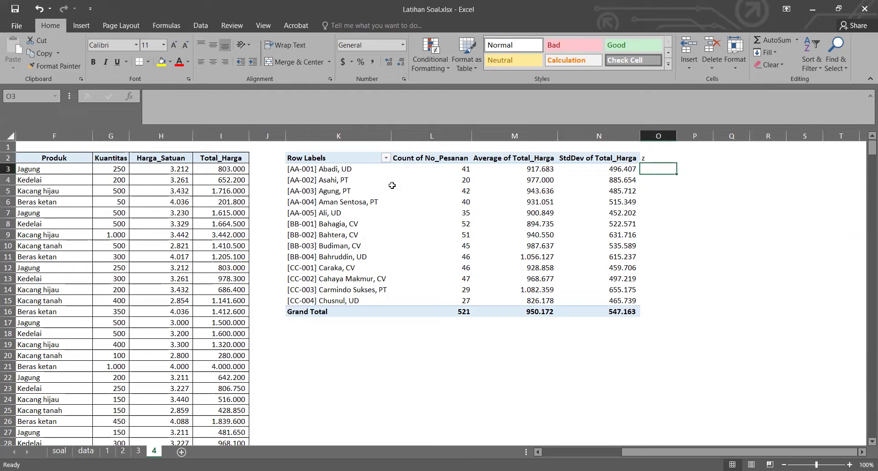
# Enter the header rata2 in cell J2, next to the Total_Harga column
pyautogui.click(516, 159)
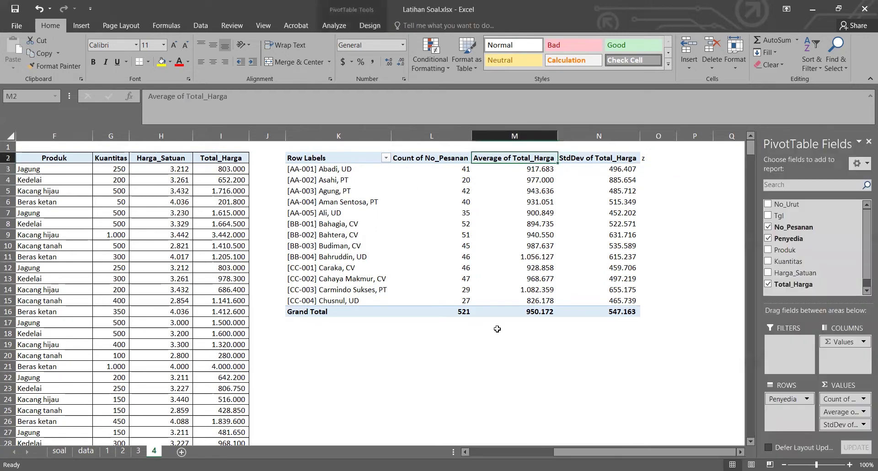
pyautogui.click(317, 171)
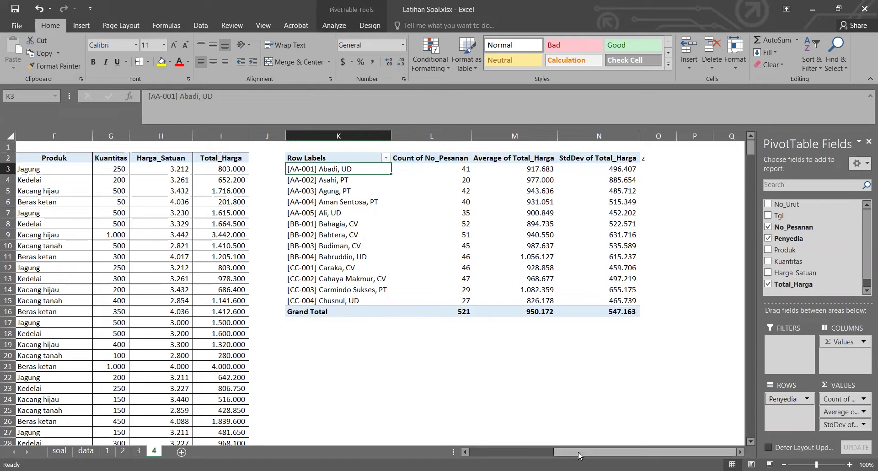
pyautogui.moveTo(579, 452); pyautogui.dragTo(526, 448)
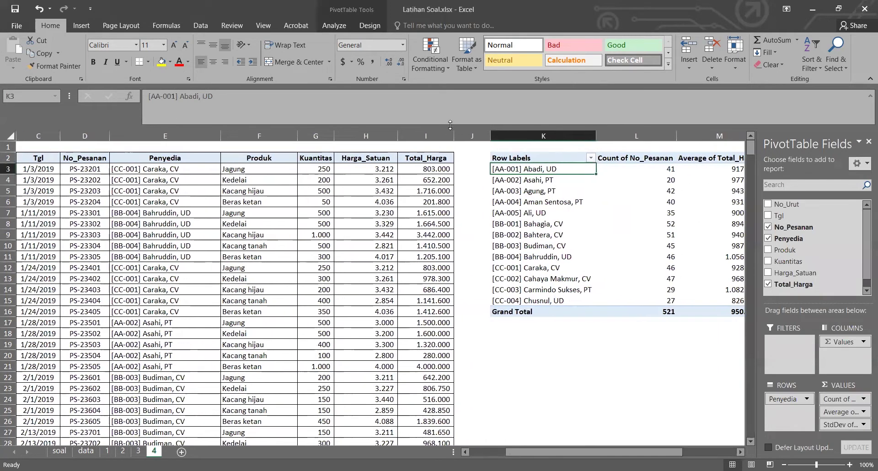
pyautogui.click(475, 156)
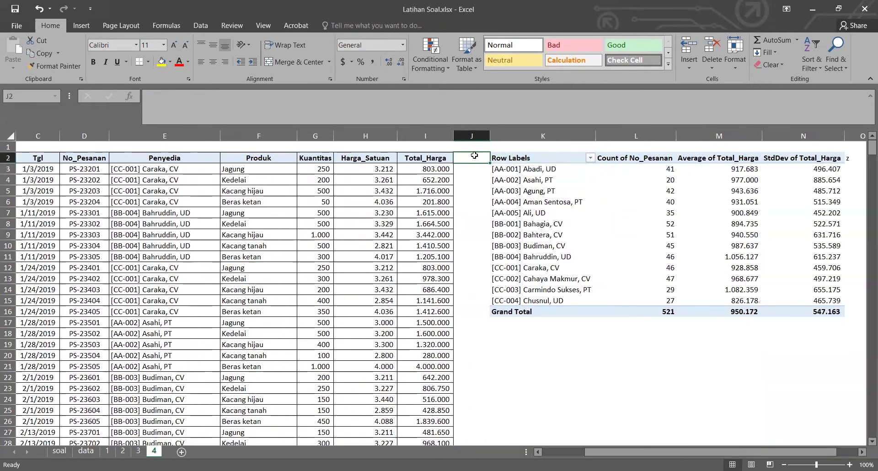
pyautogui.write('rata')
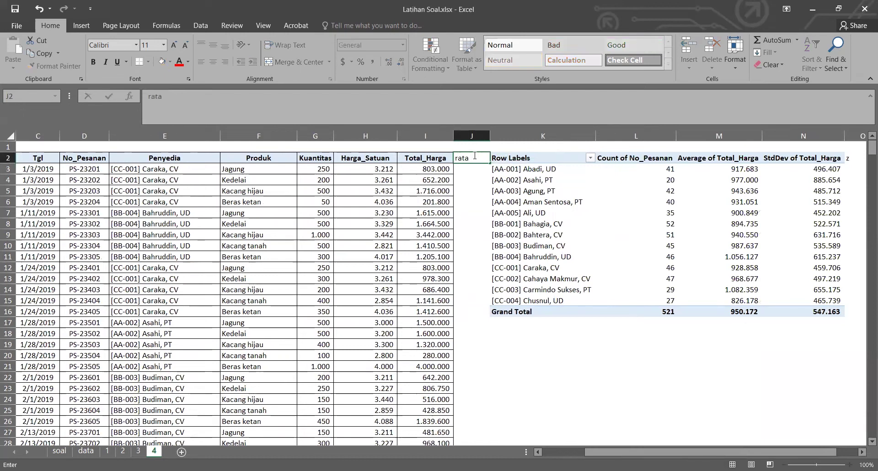
pyautogui.write('2')
pyautogui.press('Return')
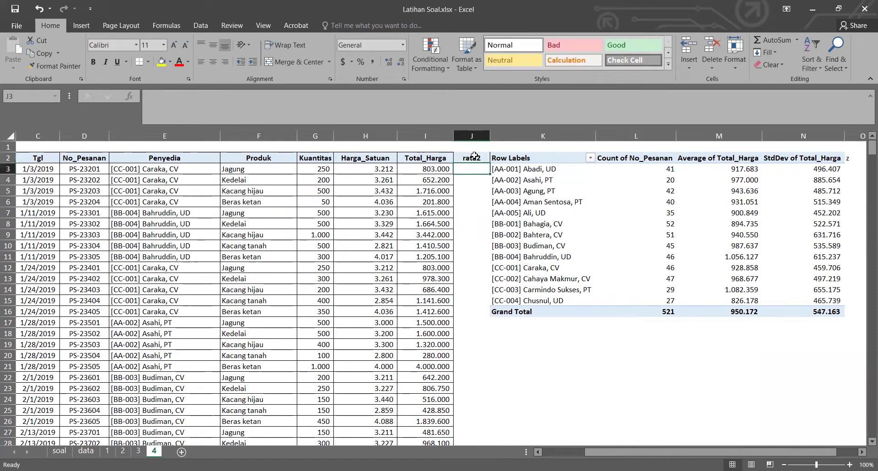
# Try an exact-match VLOOKUP in J3 with lookup value K3:K15, table E2:I523 and column index 1
pyautogui.write('=vlo')
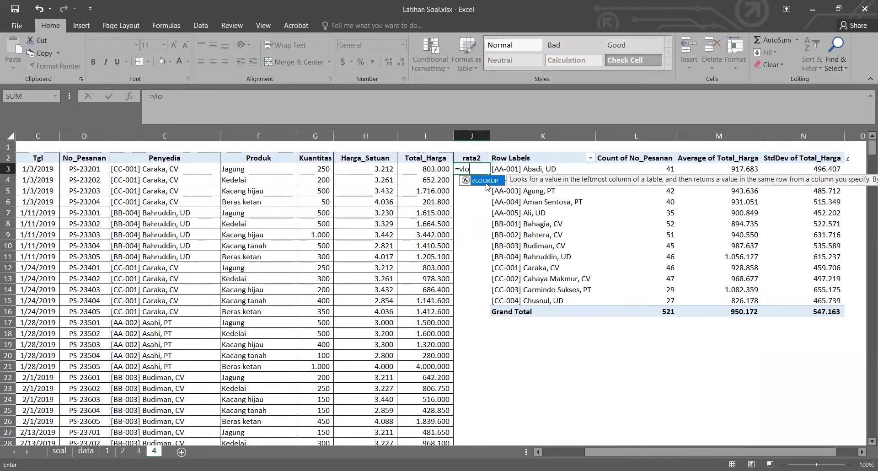
pyautogui.press('Tab')
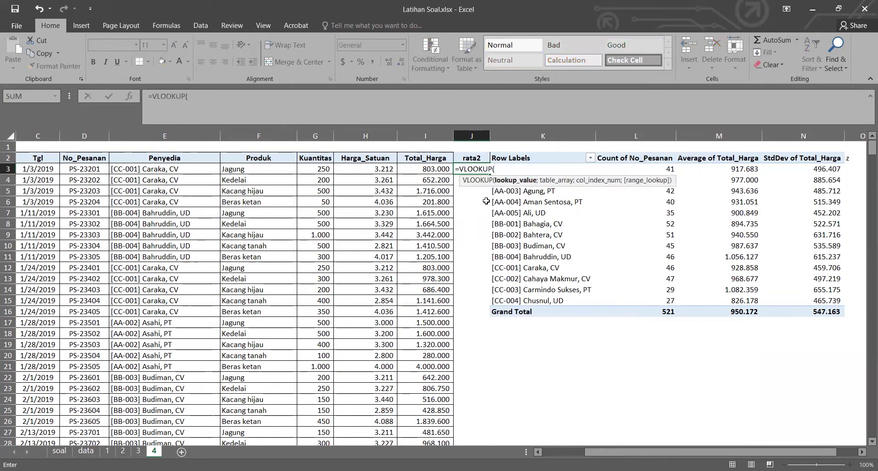
pyautogui.click(531, 298)
pyautogui.moveTo(530, 294); pyautogui.dragTo(531, 169)
pyautogui.write(';')
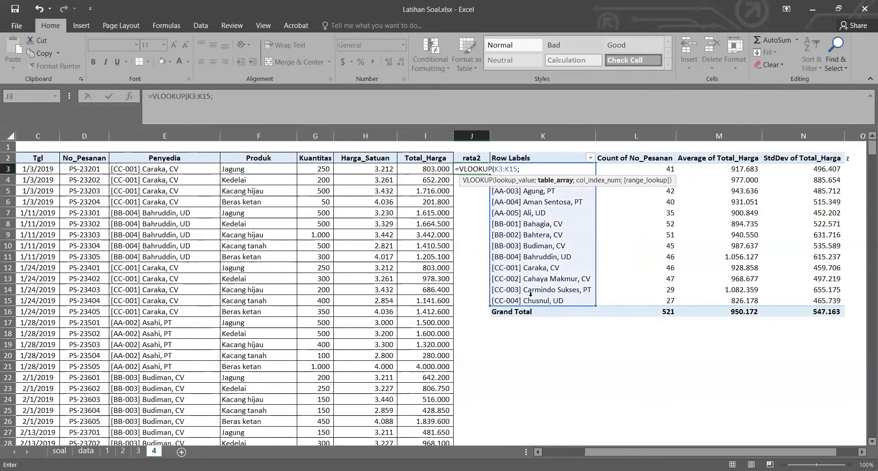
pyautogui.click(133, 160)
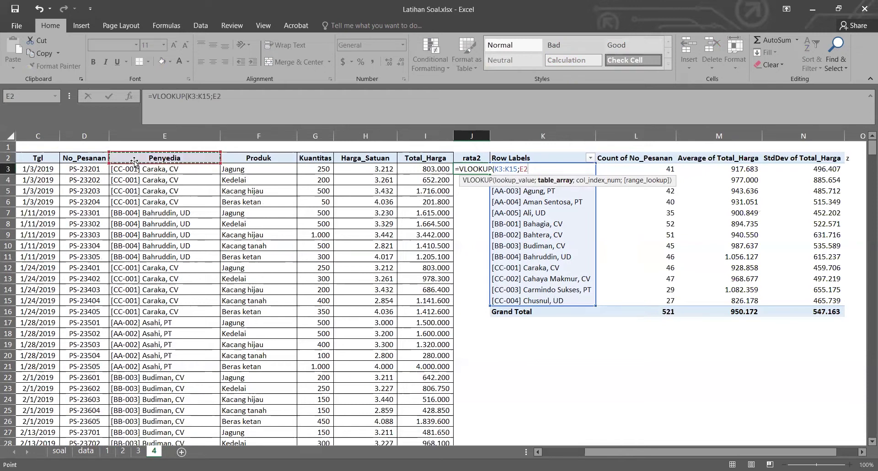
pyautogui.hotkey('shift', 'Right')
pyautogui.hotkey('shift', 'Right')
pyautogui.hotkey('shift', 'Right')
pyautogui.hotkey('shift', 'Right')
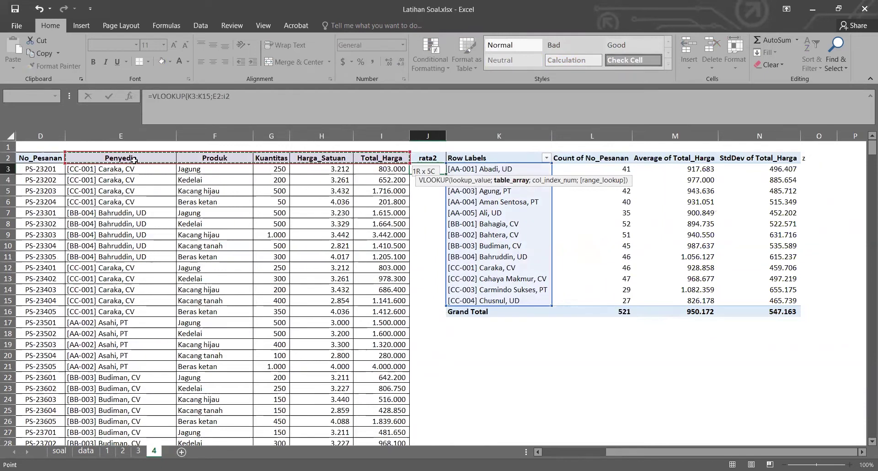
pyautogui.hotkey('ctrl', 'shift', 'Down')
pyautogui.write(';1')
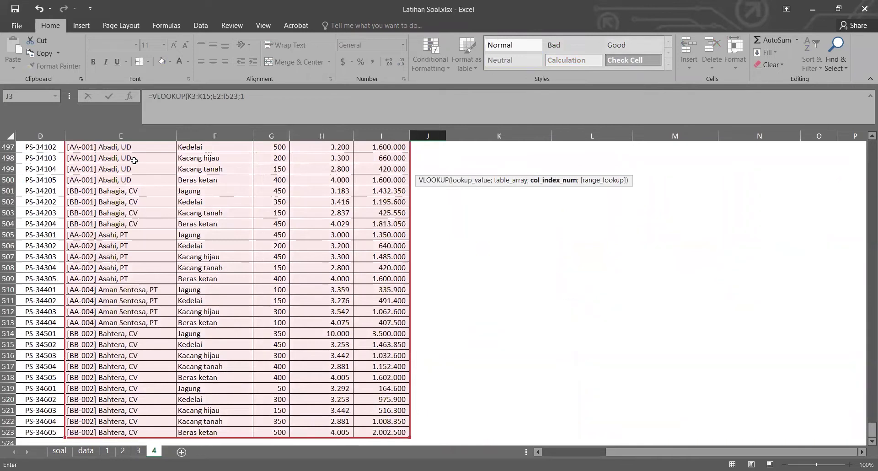
pyautogui.write(';0')
pyautogui.press('Return')
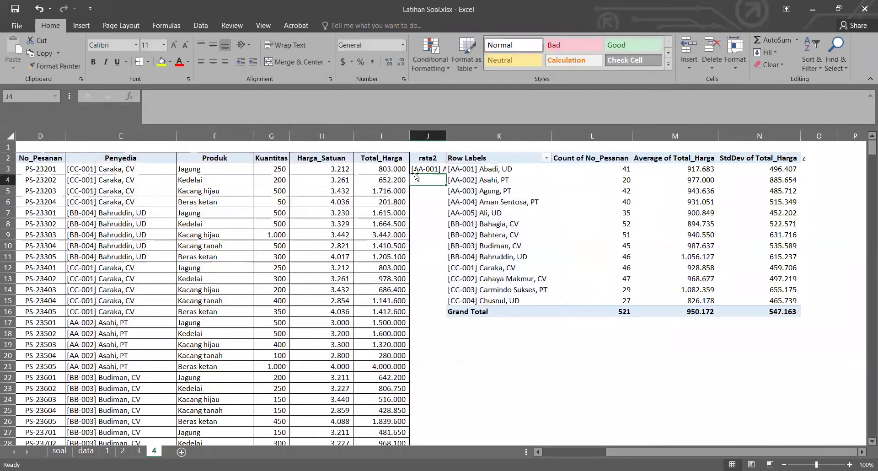
# Replace the arguments of the VLOOKUP in J3 with lookup value E3:E523, table K2:N16, column index 3 and exact match 0
pyautogui.click(435, 168)
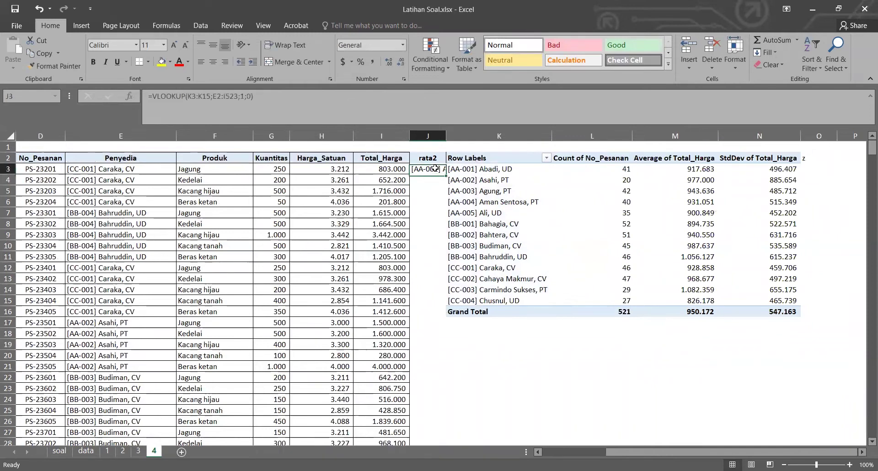
pyautogui.moveTo(306, 100); pyautogui.dragTo(187, 101)
pyautogui.press('BackSpace')
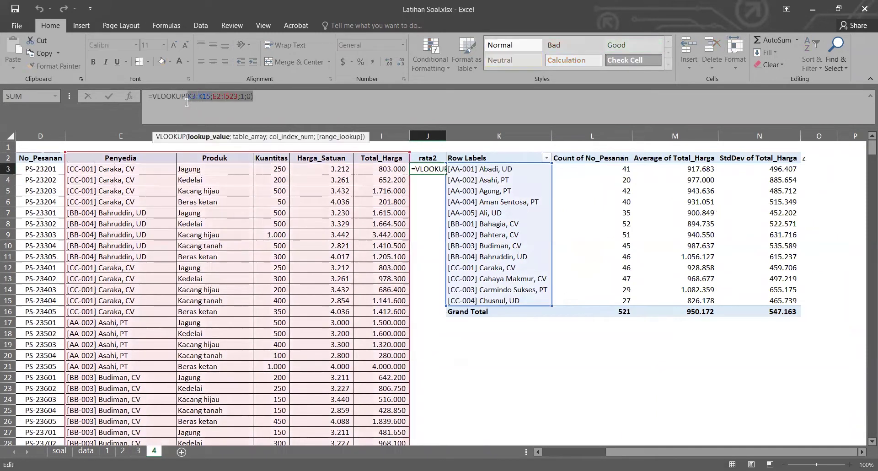
pyautogui.click(137, 172)
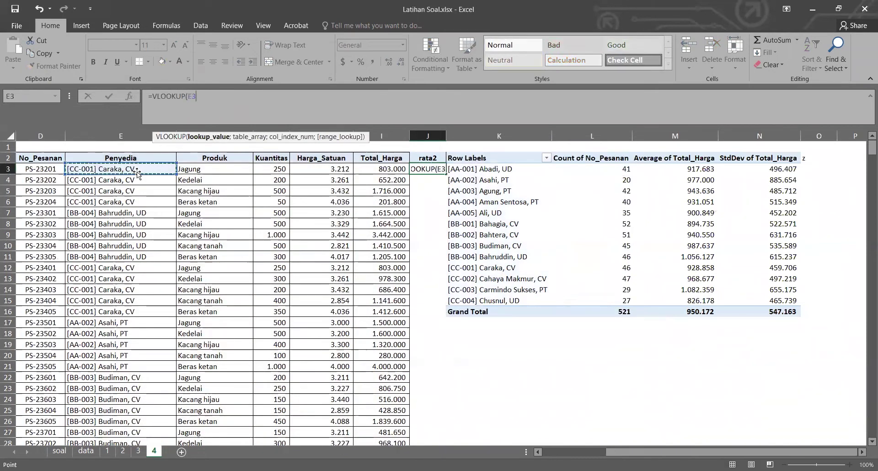
pyautogui.hotkey('ctrl', 'shift', 'Down')
pyautogui.write(';')
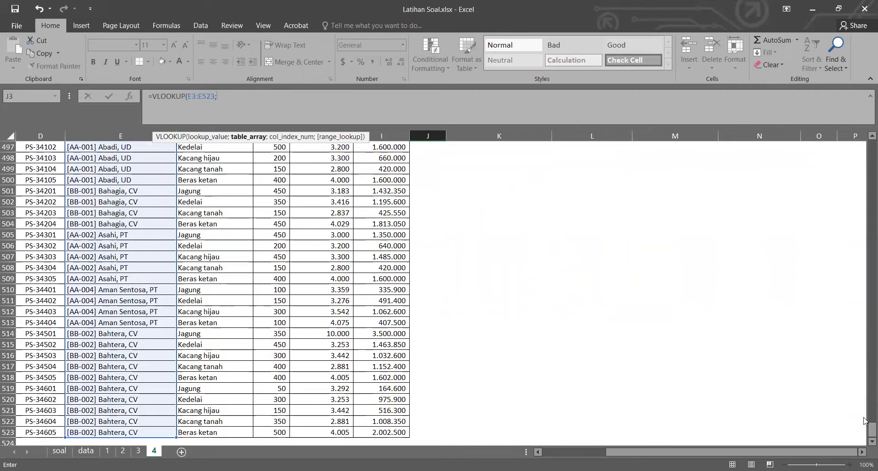
pyautogui.moveTo(872, 430); pyautogui.dragTo(872, 146)
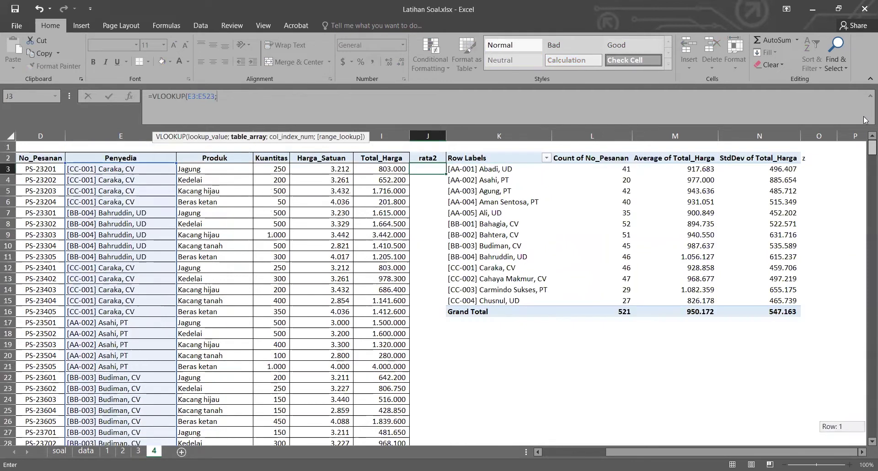
pyautogui.click(476, 158)
pyautogui.moveTo(476, 158); pyautogui.dragTo(798, 312)
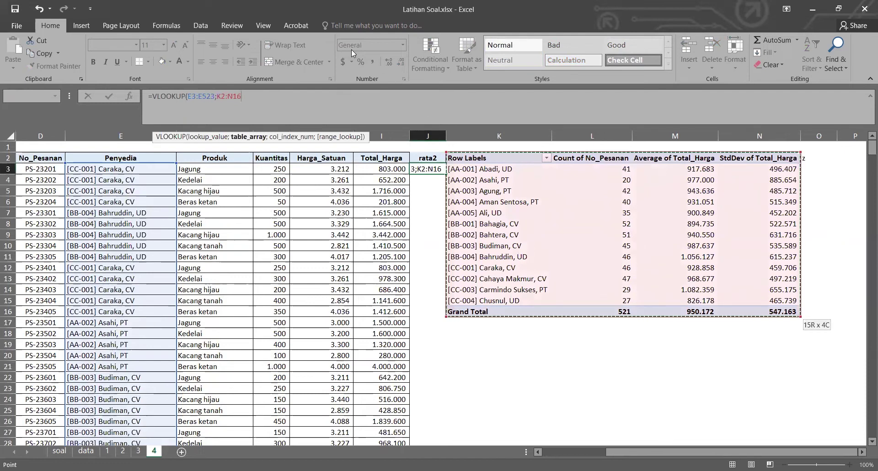
pyautogui.write(';')
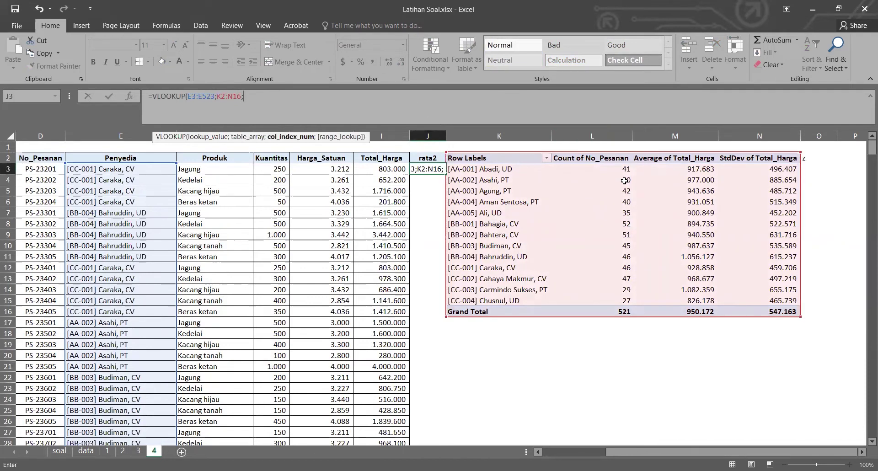
pyautogui.write('3')
pyautogui.press('Return')
pyautogui.press('Up')
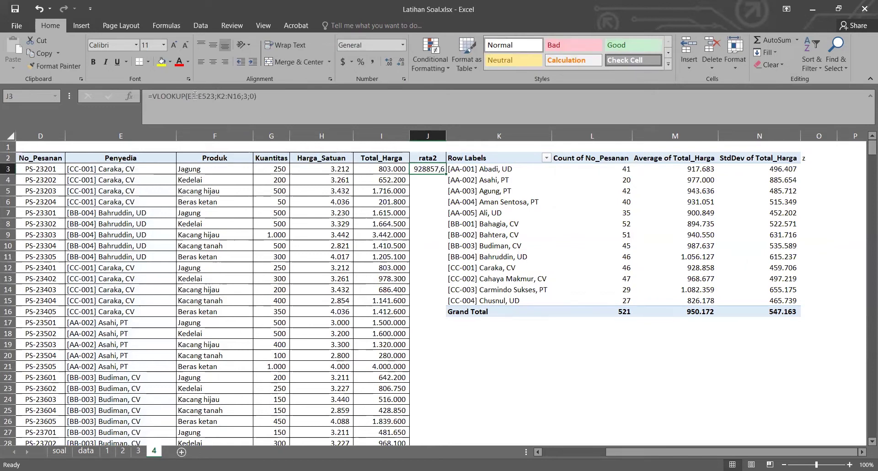
# Make the E3:E523 and K2:N16 references in the J3 formula absolute and fill it down the rata2 column
pyautogui.moveTo(187, 96); pyautogui.dragTo(266, 96)
pyautogui.press('F4')
pyautogui.press('F4')
pyautogui.press('F4')
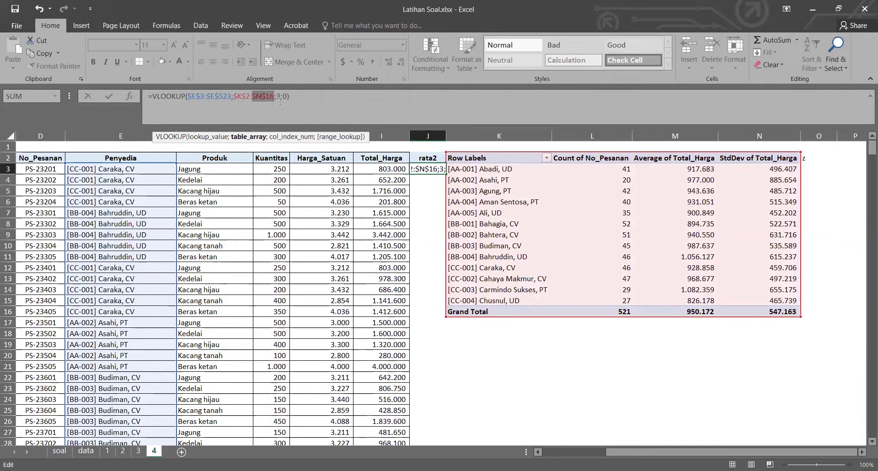
pyautogui.press('Return')
pyautogui.click(430, 169)
pyautogui.doubleClick(446, 174)
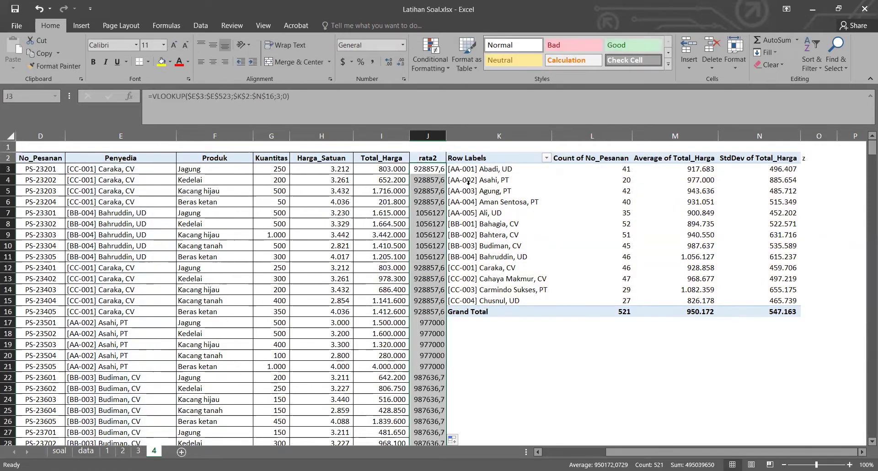
# Insert a new column K before the PivotTable and enter the header stdev in K2
pyautogui.click(464, 135)
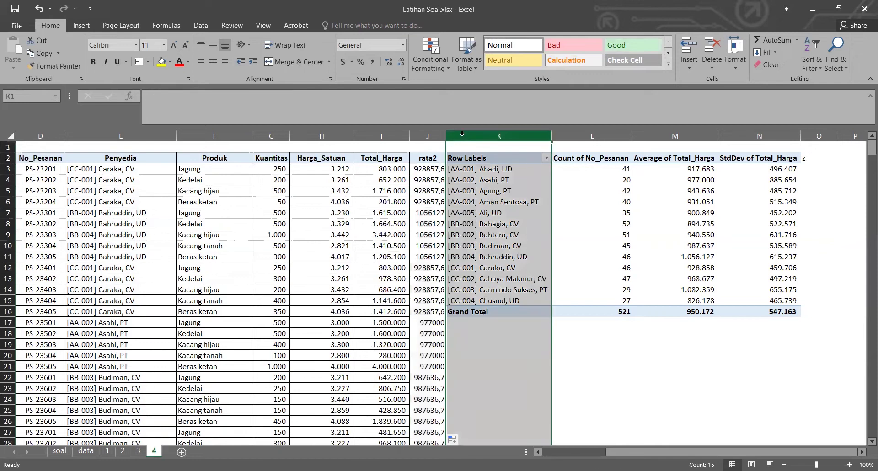
pyautogui.hotkey('ctrl', 'shift', '=')
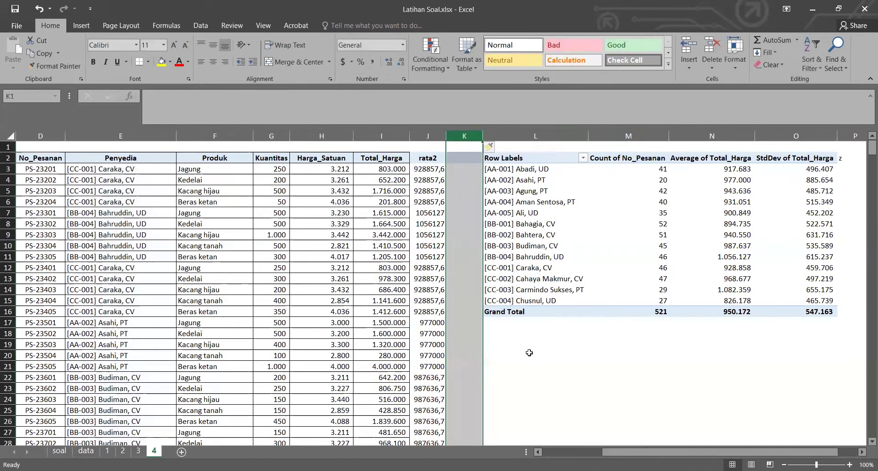
pyautogui.click(464, 161)
pyautogui.click(465, 167)
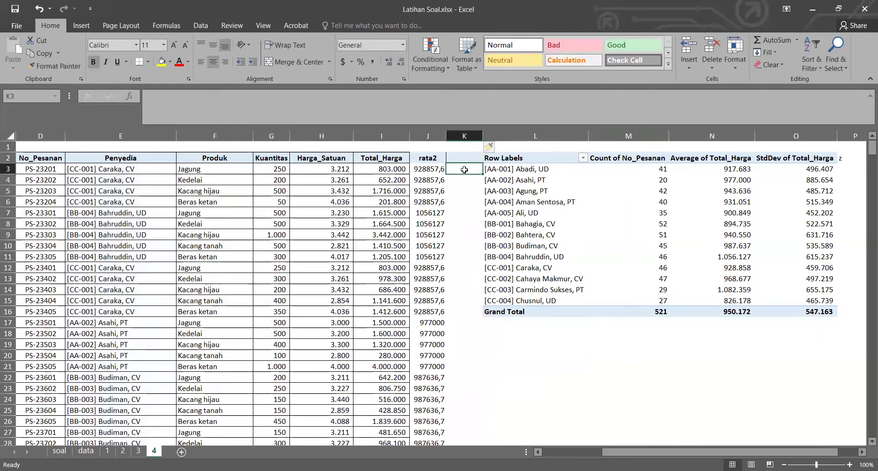
pyautogui.click(458, 160)
pyautogui.write('stdev')
pyautogui.press('Return')
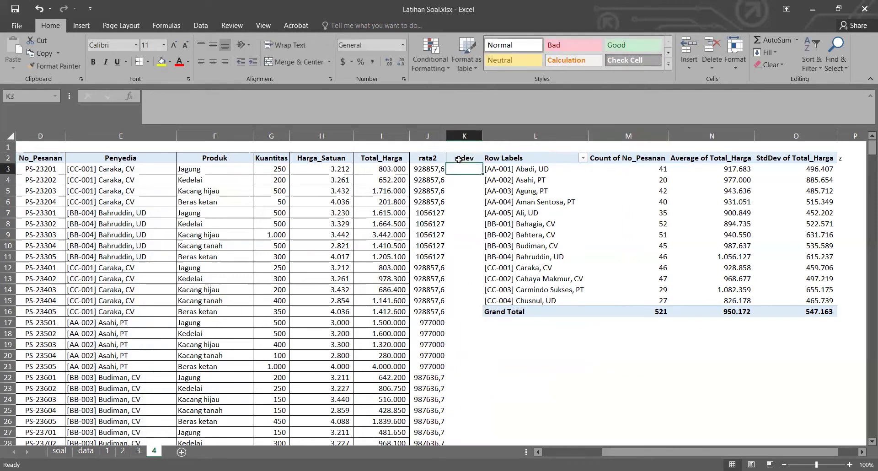
# Copy the rata2 VLOOKUP formula text into K3, set its column index to 4, and fill it down the stdev column
pyautogui.click(428, 169)
pyautogui.click(184, 94)
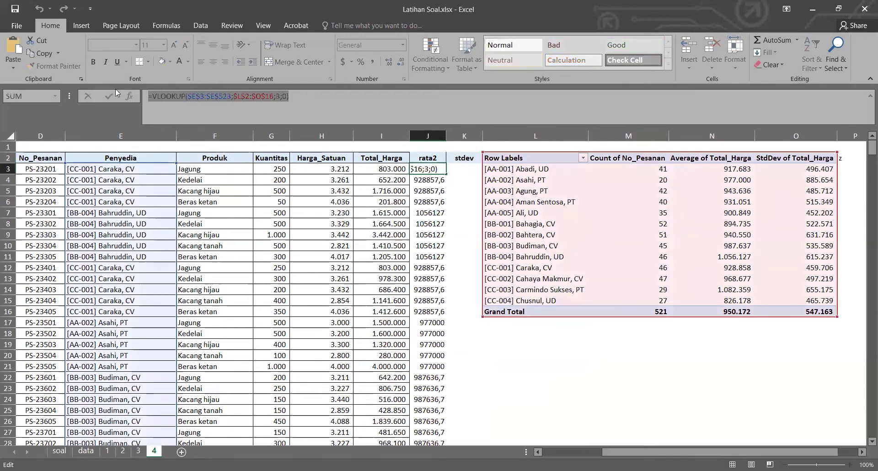
pyautogui.press('Tab')
pyautogui.click(260, 119)
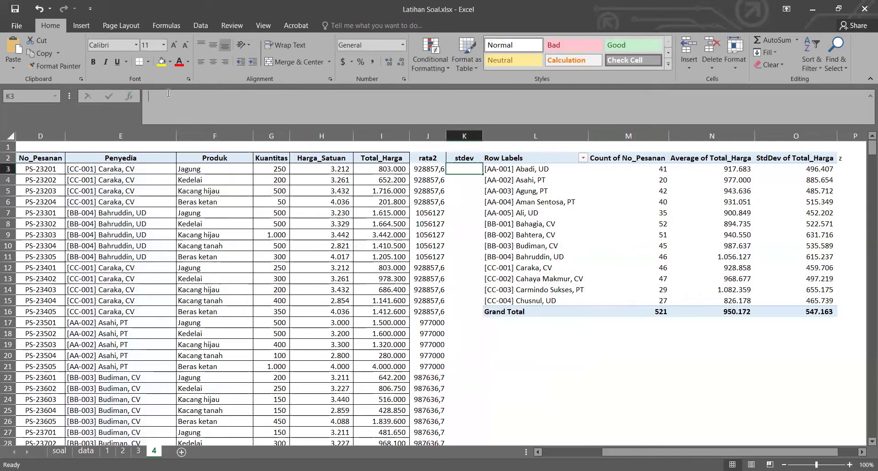
pyautogui.hotkey('ctrl', 'v')
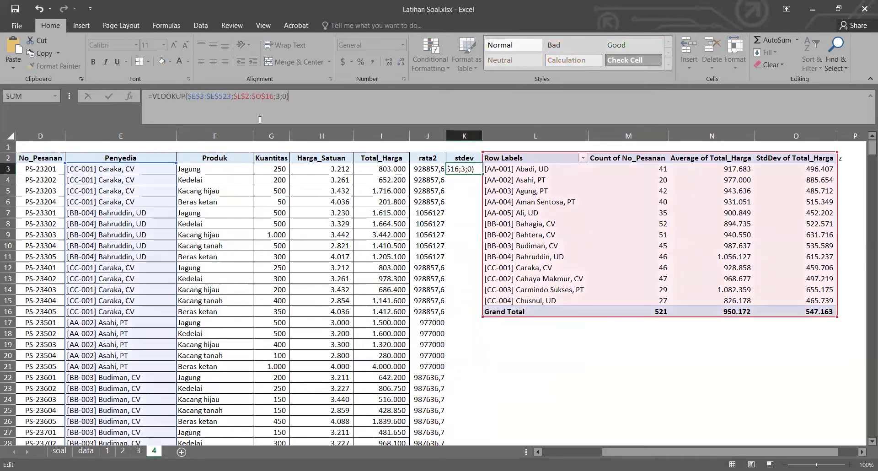
pyautogui.click(279, 97)
pyautogui.press('BackSpace')
pyautogui.write('4')
pyautogui.press('Return')
pyautogui.click(467, 169)
pyautogui.doubleClick(482, 174)
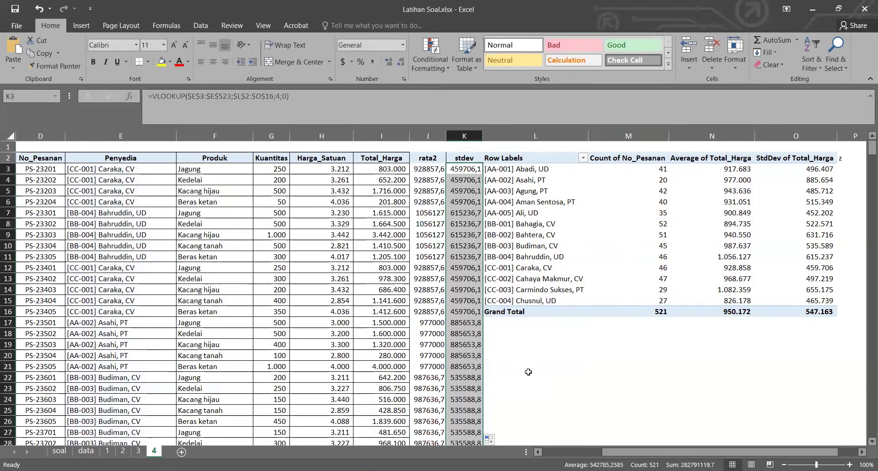
# Clear the z header beside the PivotTable, insert a new column L before the PivotTable, and enter the header z in L2
pyautogui.click(849, 158)
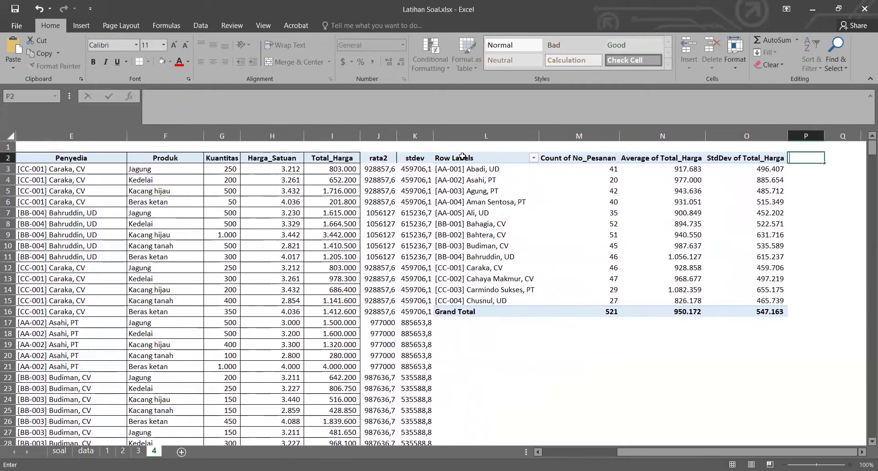
pyautogui.click(458, 132)
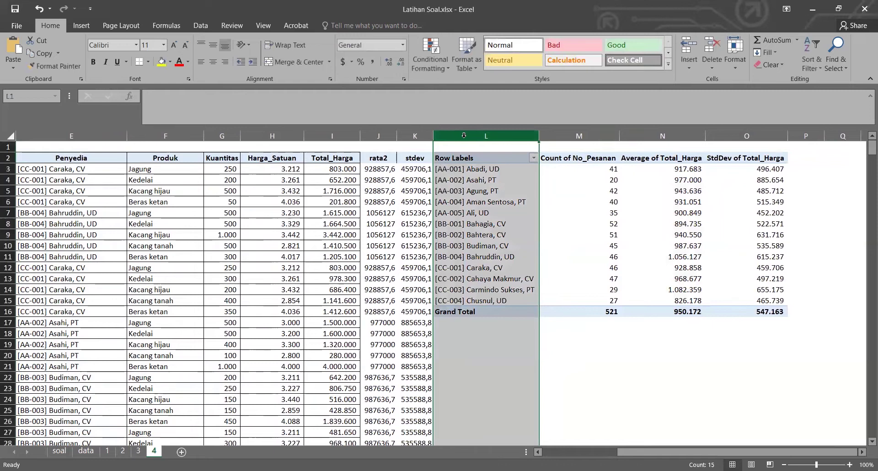
pyautogui.hotkey('ctrl', 'shift', '=')
pyautogui.click(464, 158)
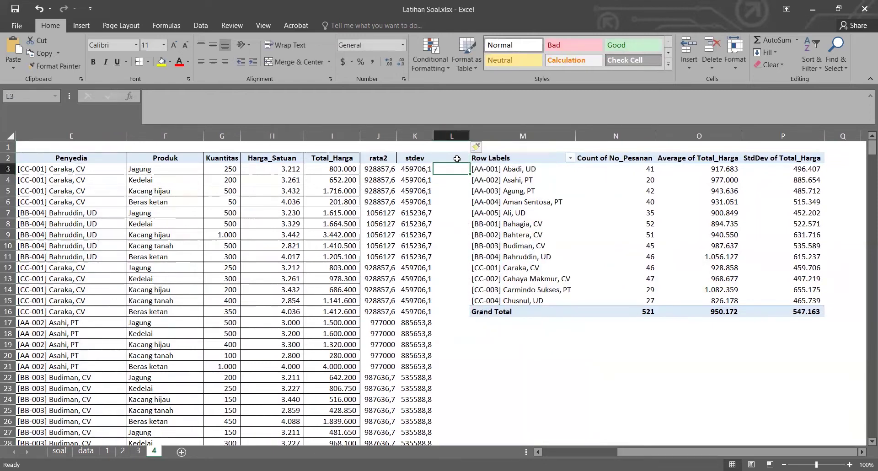
pyautogui.write('z')
pyautogui.press('Return')
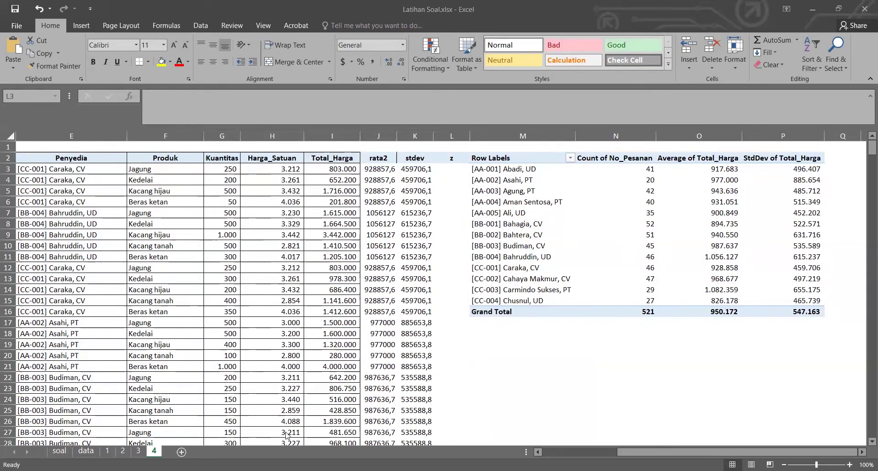
# Enter the Z-score formula =(I3-J3)/K3 in L3 and fill it down the z column
pyautogui.click(432, 172)
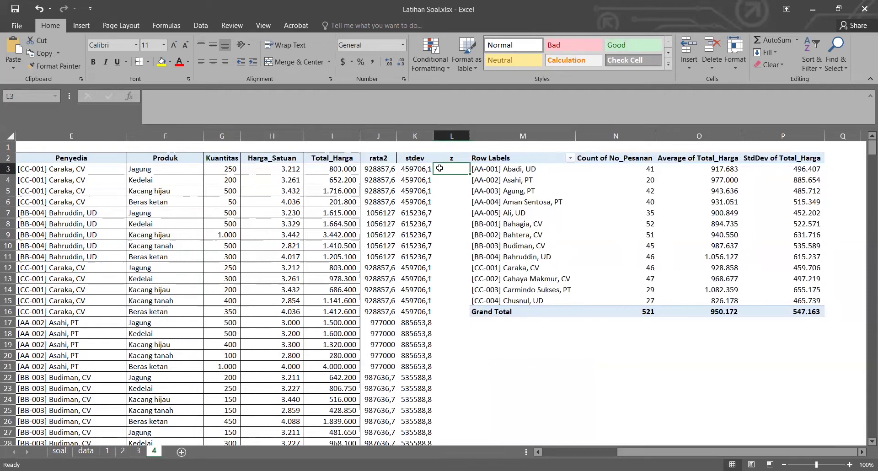
pyautogui.write('=')
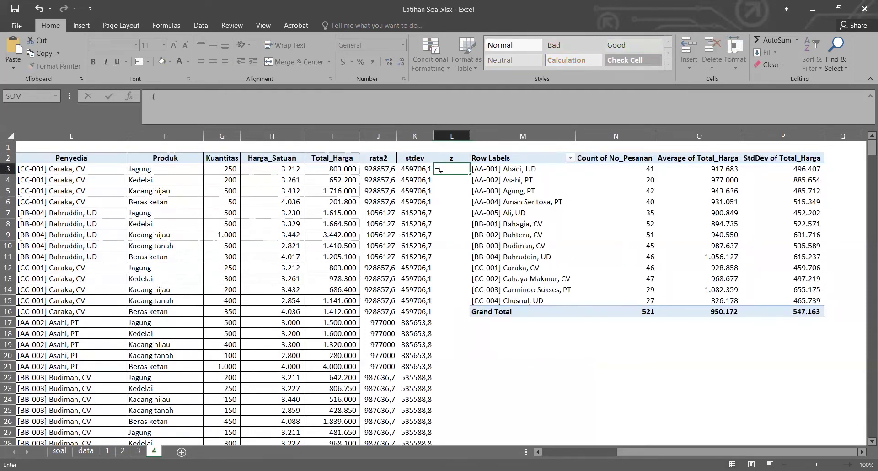
pyautogui.write('(')
pyautogui.click(343, 168)
pyautogui.write('-')
pyautogui.click(381, 171)
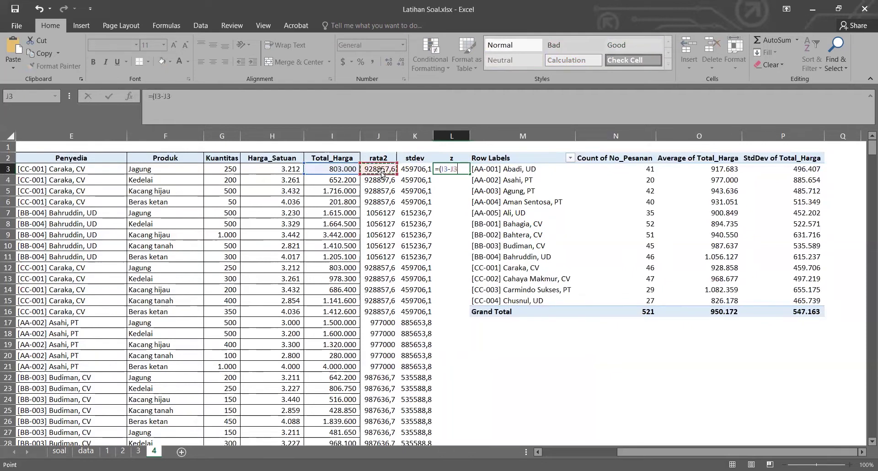
pyautogui.write(')/')
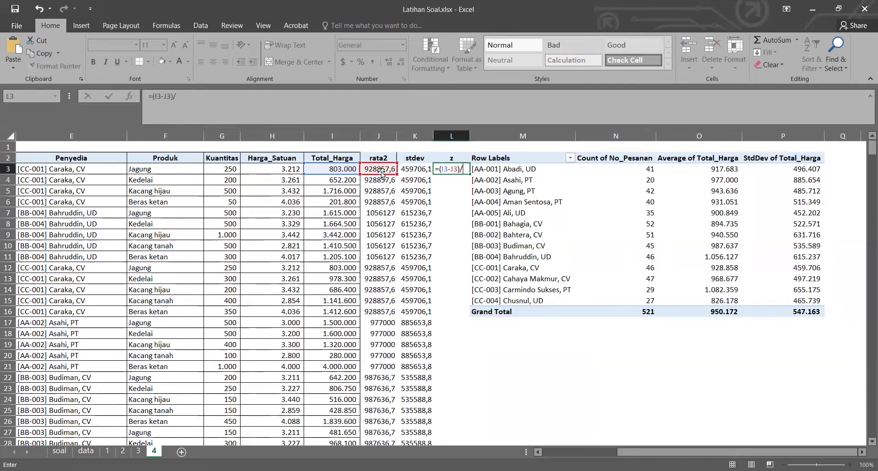
pyautogui.click(416, 169)
pyautogui.press('Return')
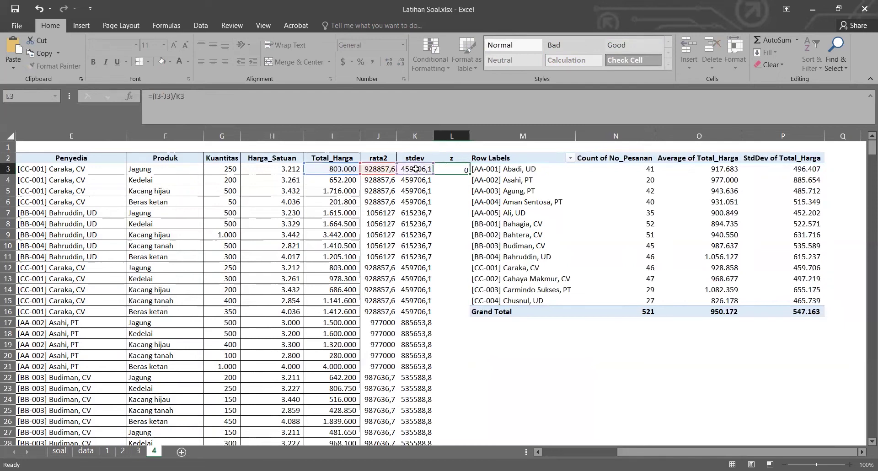
pyautogui.click(463, 169)
pyautogui.doubleClick(469, 175)
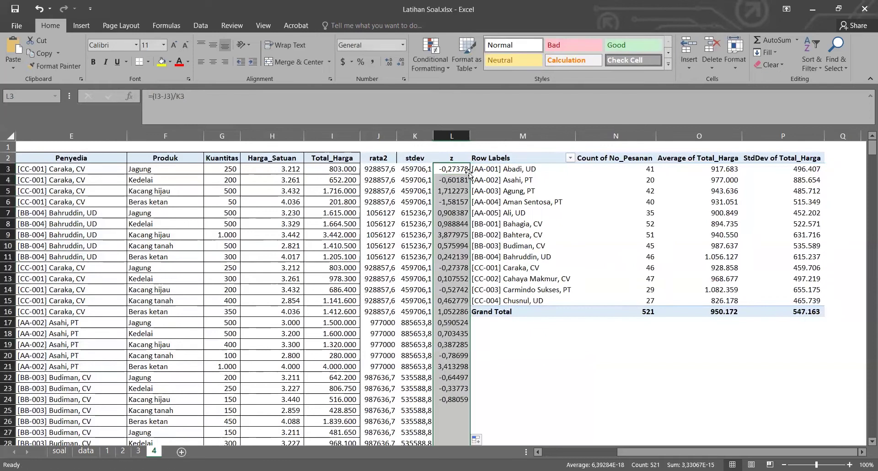
# Recheck exercise 4 on the soal sheet and add a filter to the z column on sheet 4
pyautogui.click(67, 449)
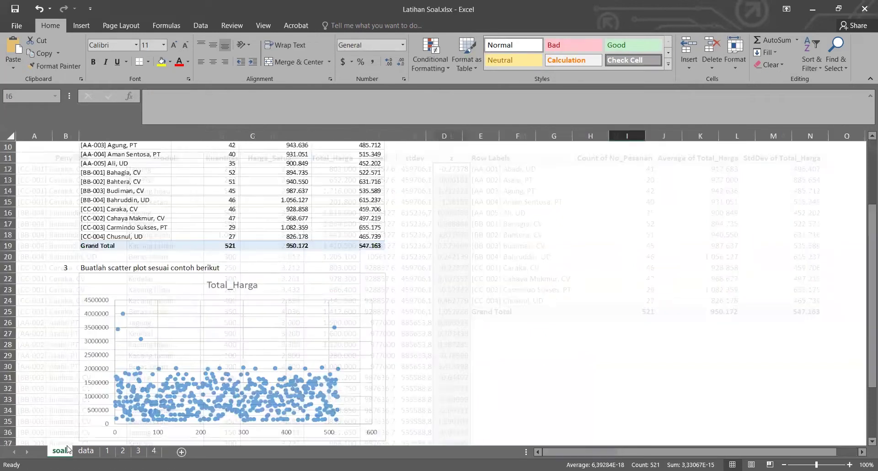
pyautogui.scroll(-2, 226, 306)
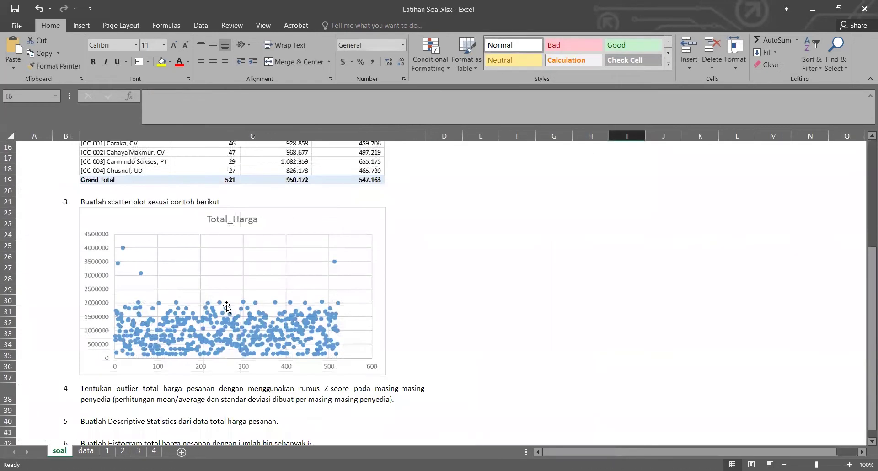
pyautogui.scroll(1, 158, 364)
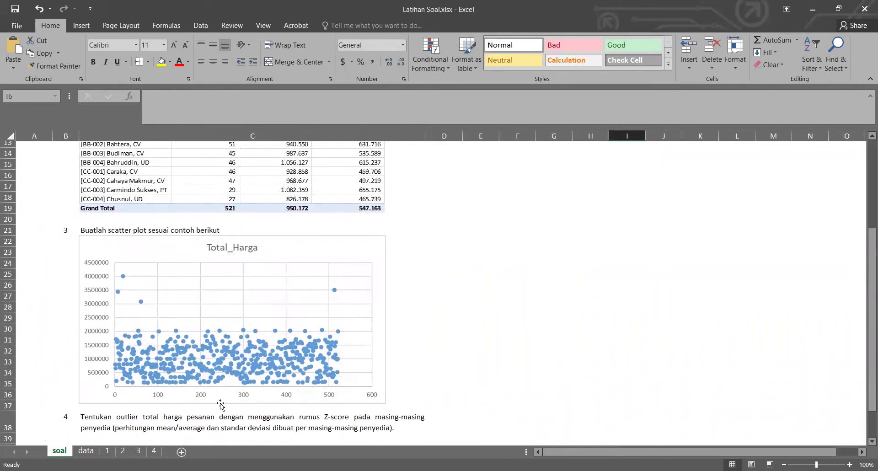
pyautogui.click(154, 451)
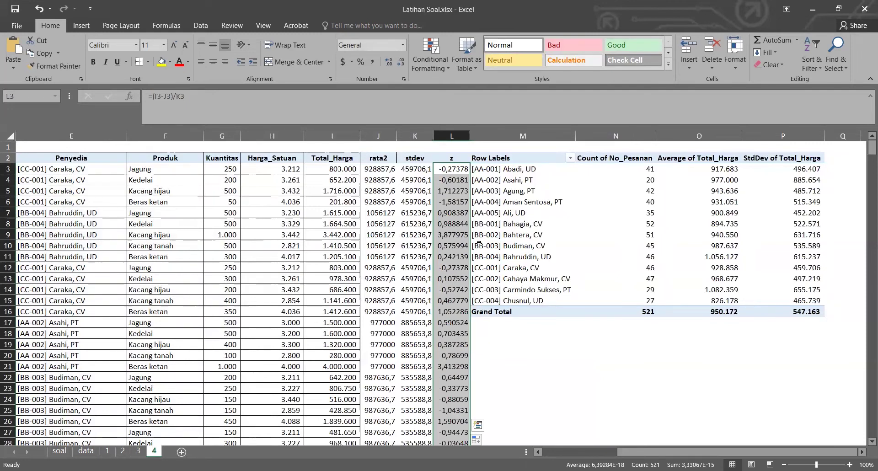
pyautogui.click(458, 194)
pyautogui.click(453, 136)
pyautogui.click(452, 136)
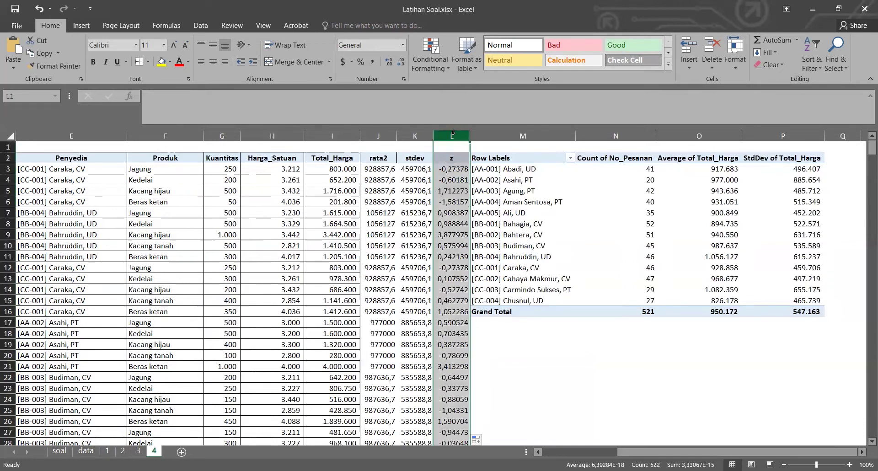
pyautogui.click(812, 60)
pyautogui.click(806, 123)
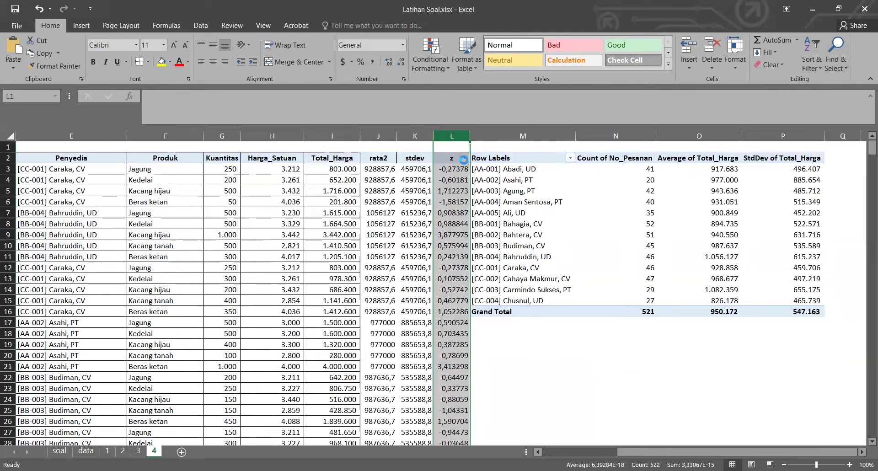
# Apply a custom filter to the z column for values greater than or equal to 3 or less than or equal to -3
pyautogui.click(464, 159)
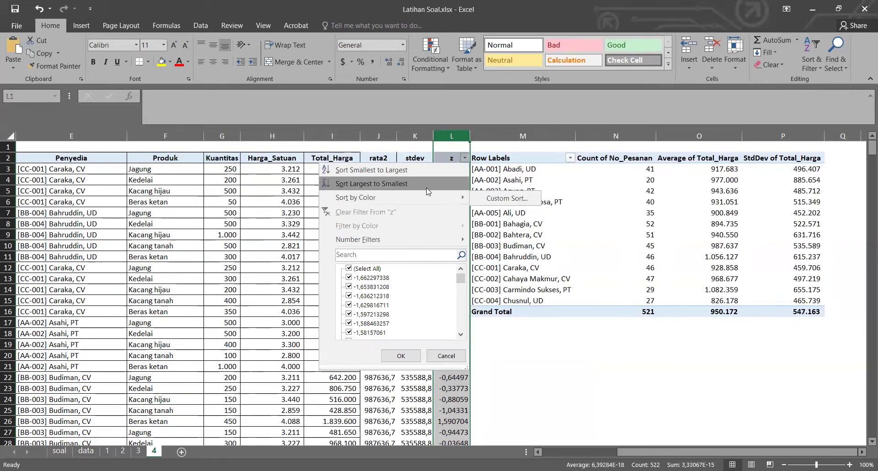
pyautogui.moveTo(358, 239)
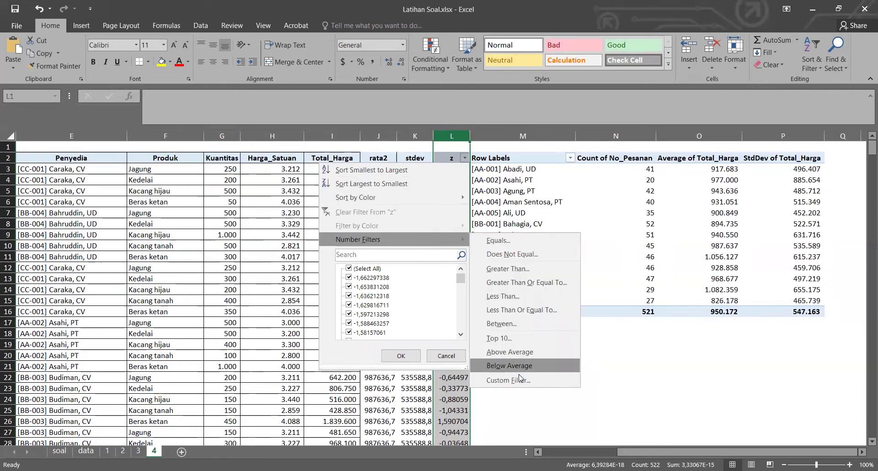
pyautogui.click(509, 380)
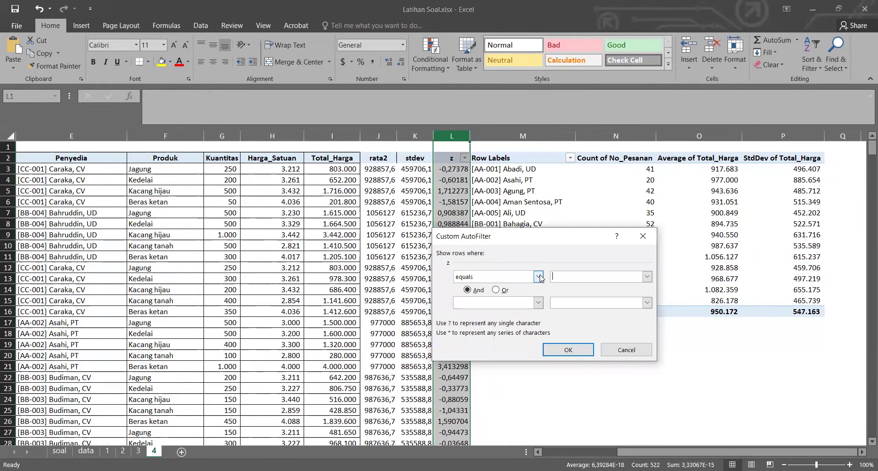
pyautogui.click(539, 277)
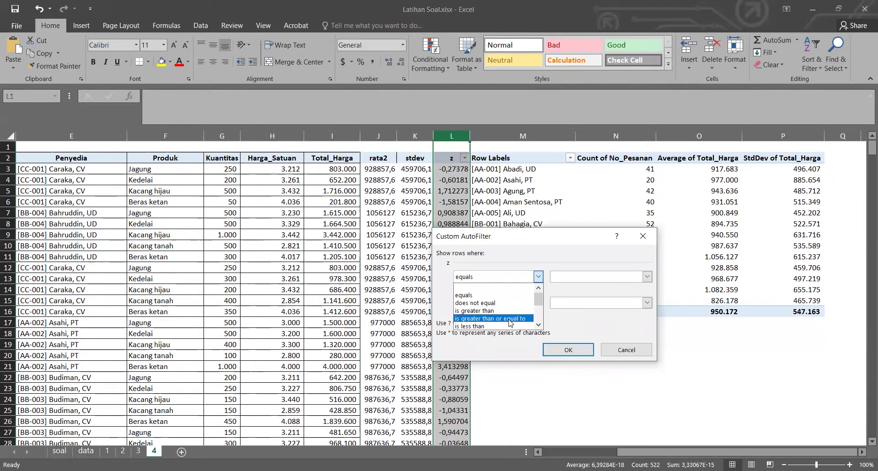
pyautogui.click(582, 276)
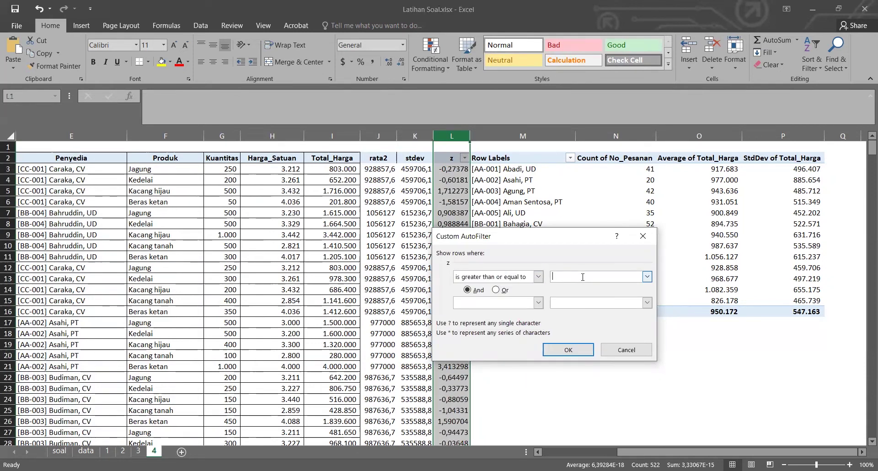
pyautogui.write('3')
pyautogui.click(497, 290)
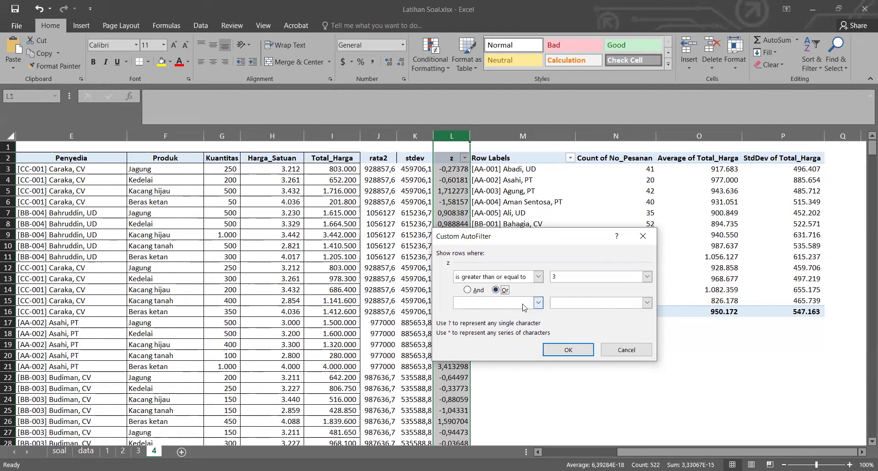
pyautogui.click(535, 305)
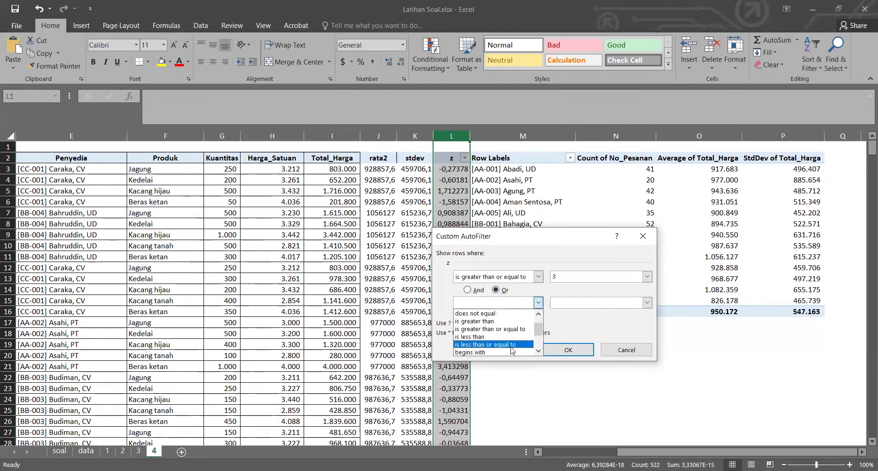
pyautogui.click(511, 346)
pyautogui.click(579, 302)
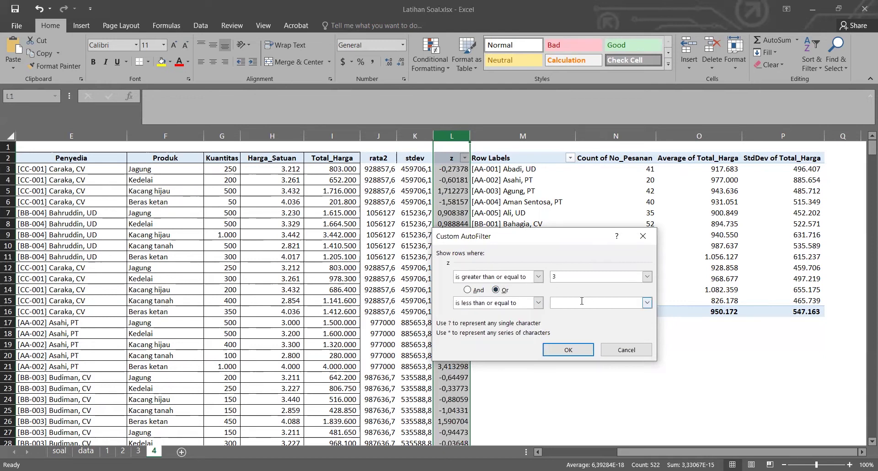
pyautogui.write('-3')
pyautogui.click(568, 350)
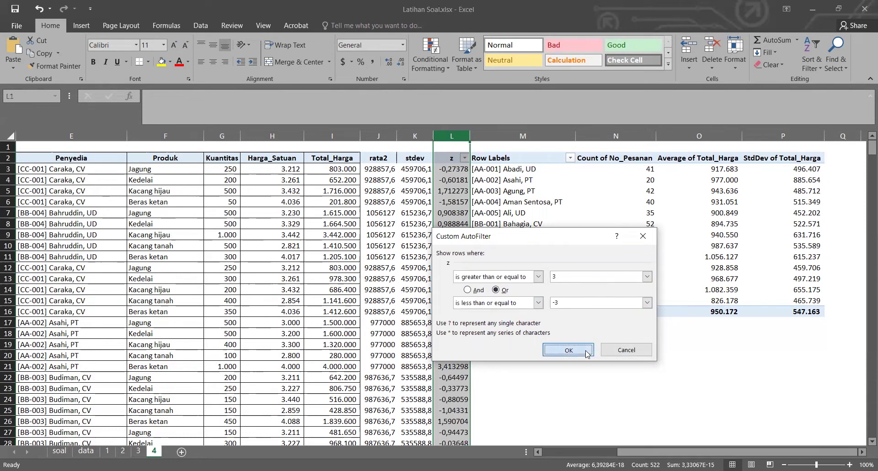
# Examine the z values and order details of the filtered outlier rows, and read exercise 5 on the soal sheet
pyautogui.click(420, 260)
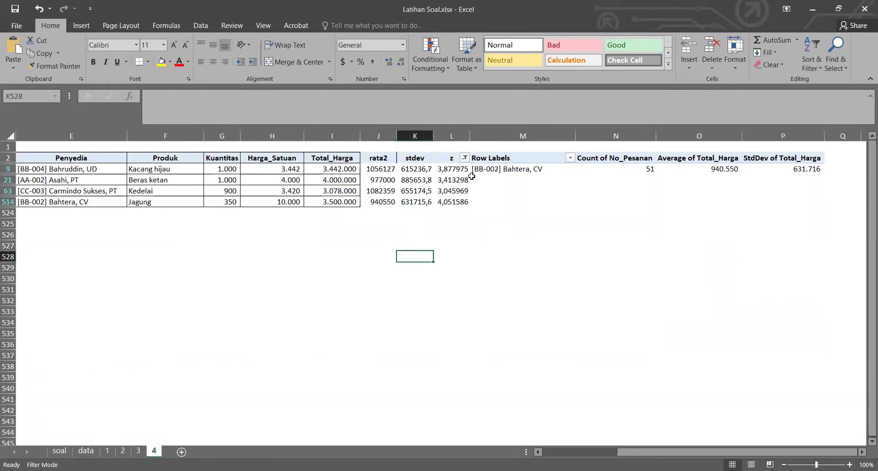
pyautogui.moveTo(691, 451); pyautogui.dragTo(635, 452)
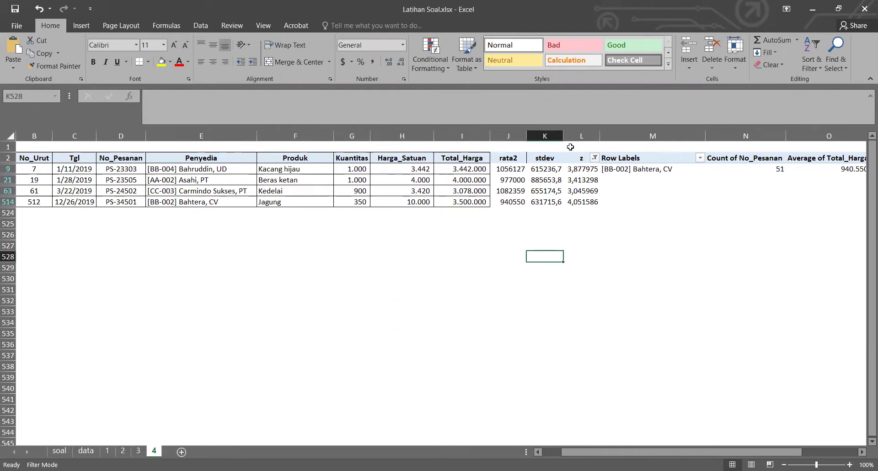
pyautogui.click(584, 169)
pyautogui.click(584, 179)
pyautogui.click(584, 191)
pyautogui.click(584, 202)
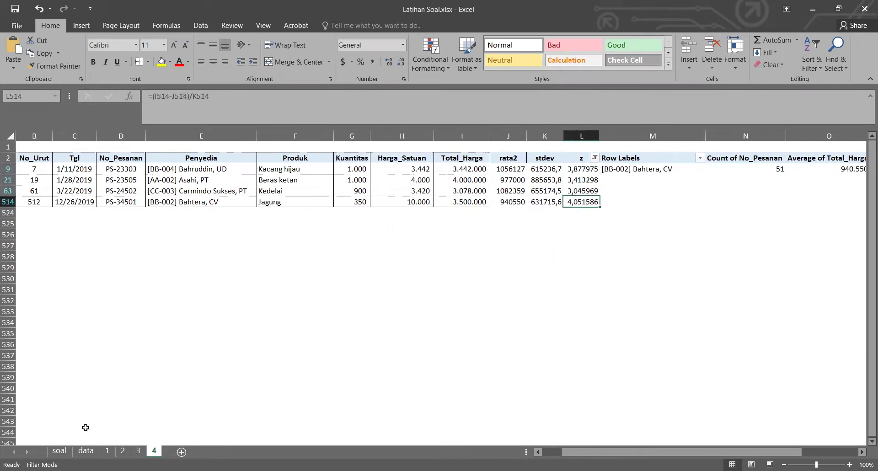
pyautogui.click(59, 451)
pyautogui.scroll(-2, 122, 299)
pyautogui.scroll(-1, 122, 298)
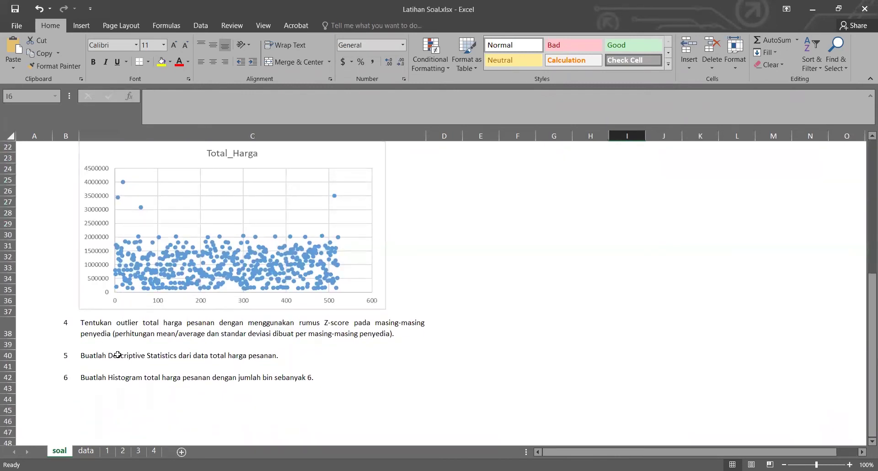
pyautogui.click(118, 355)
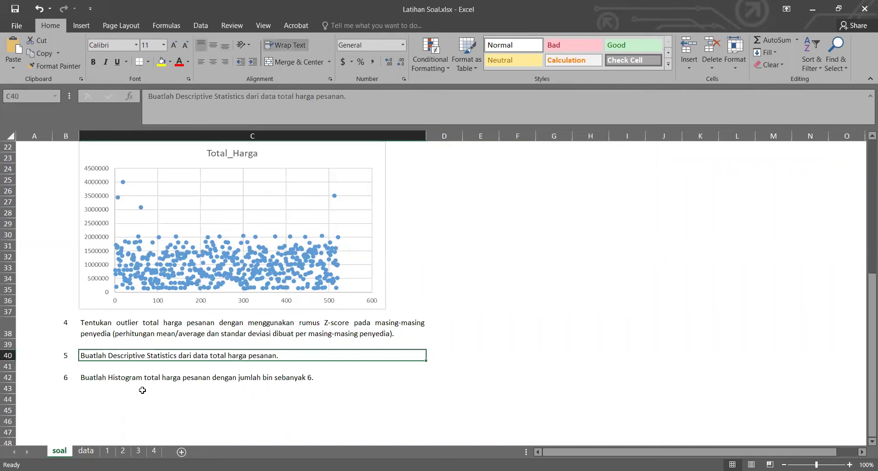
# Copy the data sheet to the end of the workbook and rename the copy 5
pyautogui.click(94, 452)
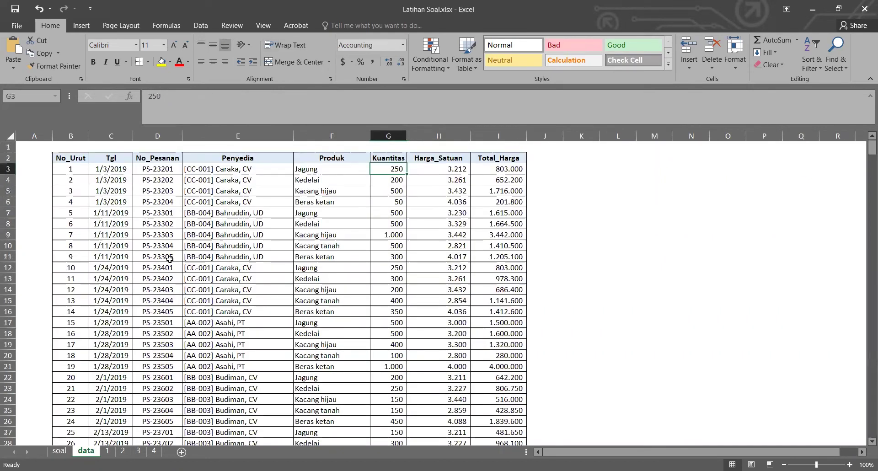
pyautogui.rightClick(90, 454)
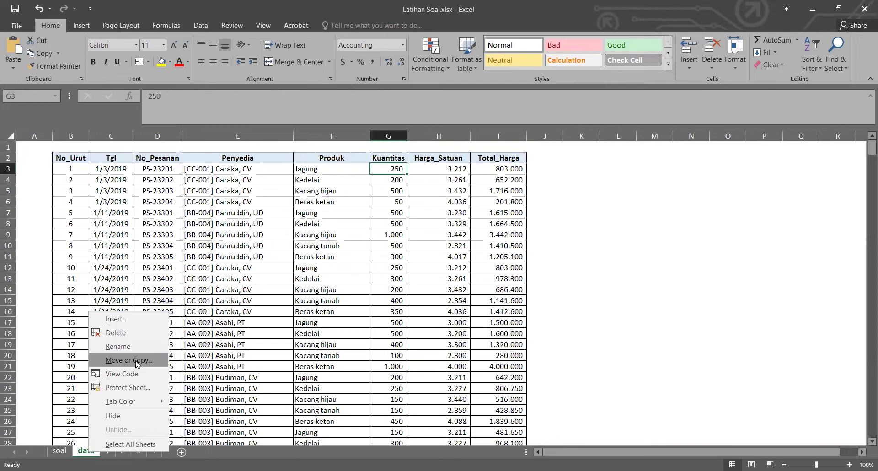
pyautogui.click(130, 359)
pyautogui.click(59, 382)
pyautogui.click(62, 402)
pyautogui.click(152, 423)
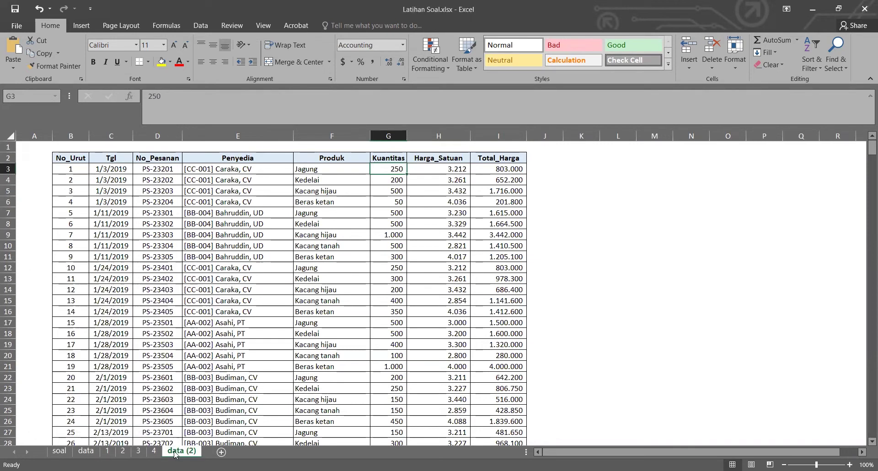
pyautogui.rightClick(176, 454)
pyautogui.click(202, 342)
pyautogui.write('5')
pyautogui.press('Return')
pyautogui.click(563, 162)
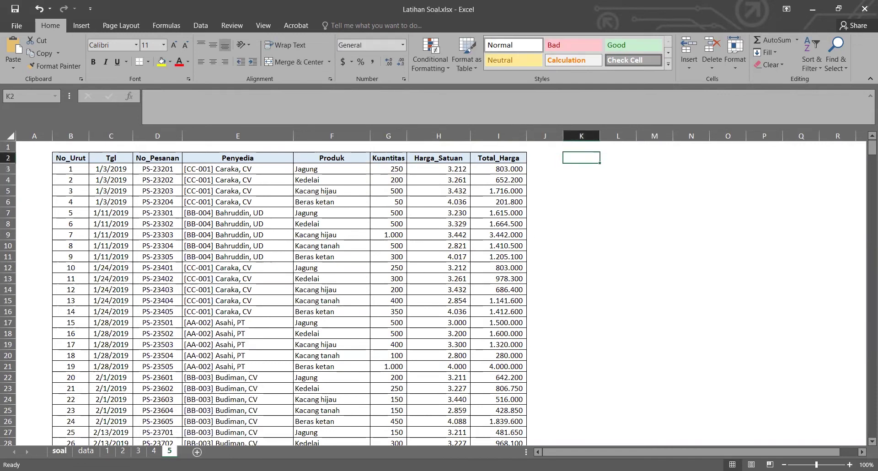
# Recheck exercise 5 on the soal sheet and open the Descriptive Statistics analysis tool on sheet 5
pyautogui.click(59, 451)
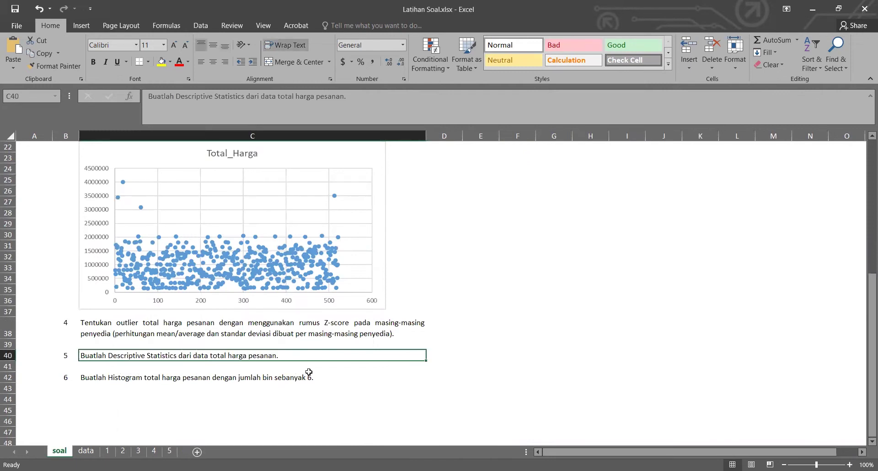
pyautogui.click(170, 451)
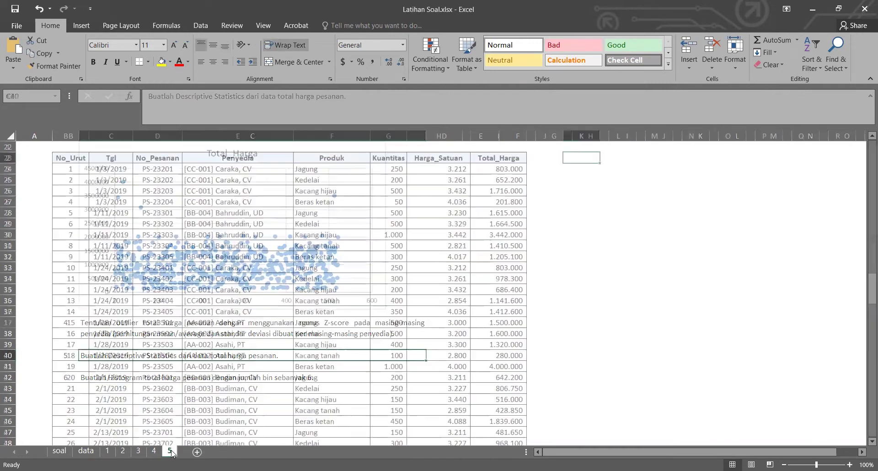
pyautogui.click(492, 161)
pyautogui.click(504, 169)
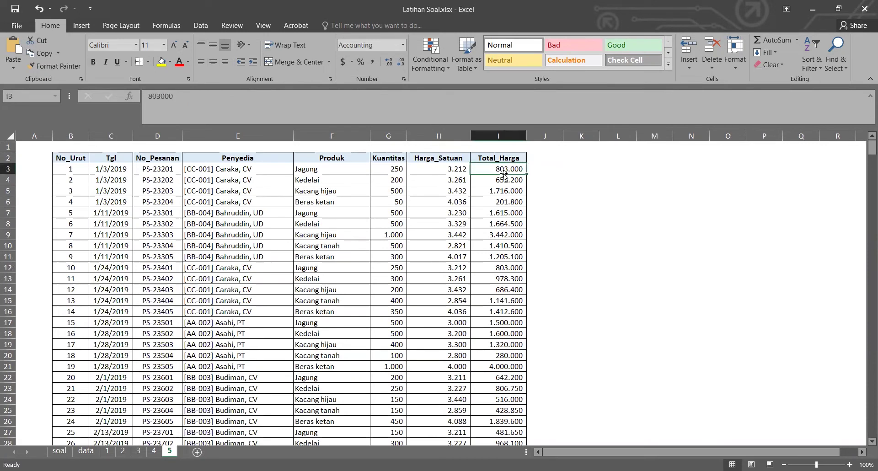
pyautogui.click(509, 161)
pyautogui.click(512, 169)
pyautogui.hotkey('ctrl', 'shift', 'Down')
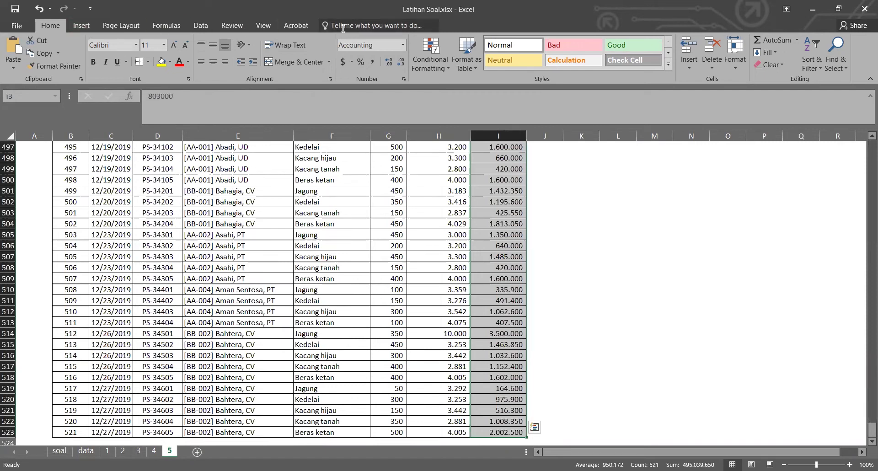
pyautogui.click(201, 25)
pyautogui.click(786, 46)
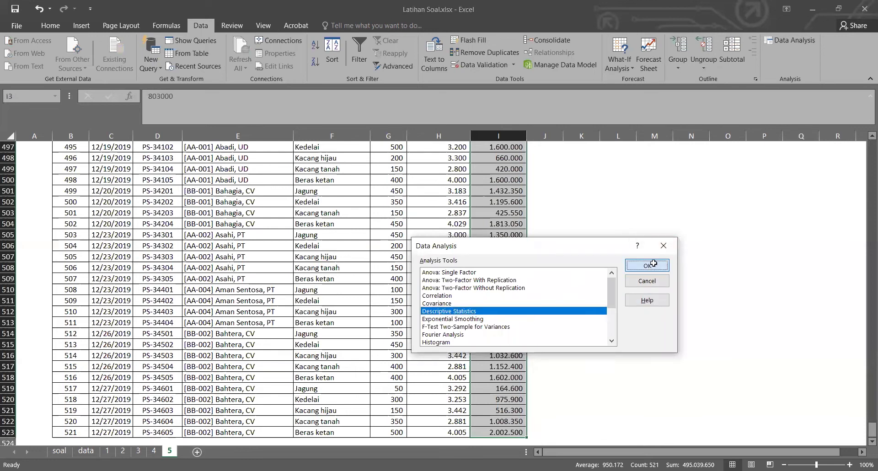
pyautogui.doubleClick(498, 310)
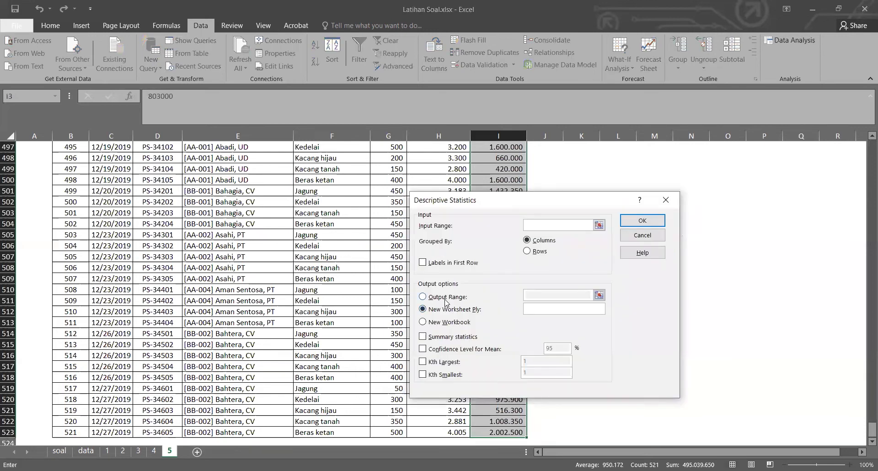
# Enable Summary statistics and set the input range to the Total_Harga values $I$3:$I$523
pyautogui.click(464, 337)
pyautogui.click(545, 226)
pyautogui.click(516, 432)
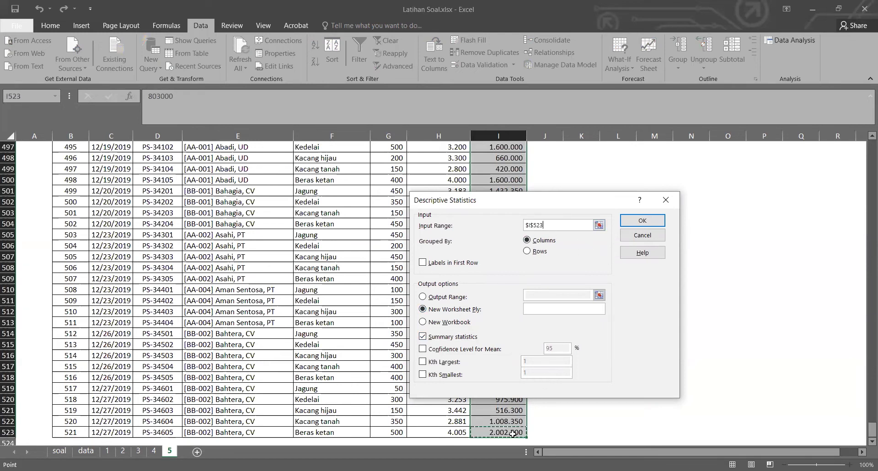
pyautogui.hotkey('ctrl', 'shift', 'Up')
pyautogui.hotkey('shift', 'Down')
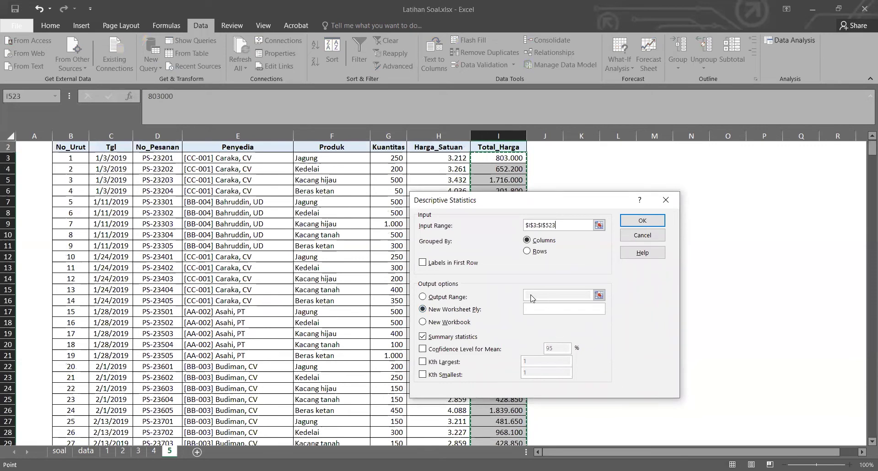
# Generate the statistics with $K$3 as the output range and fit column K's width to its labels
pyautogui.click(459, 298)
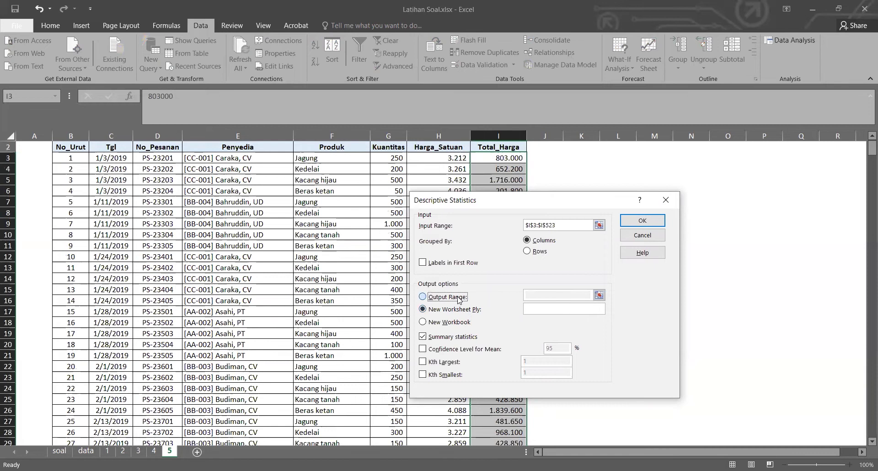
pyautogui.click(544, 293)
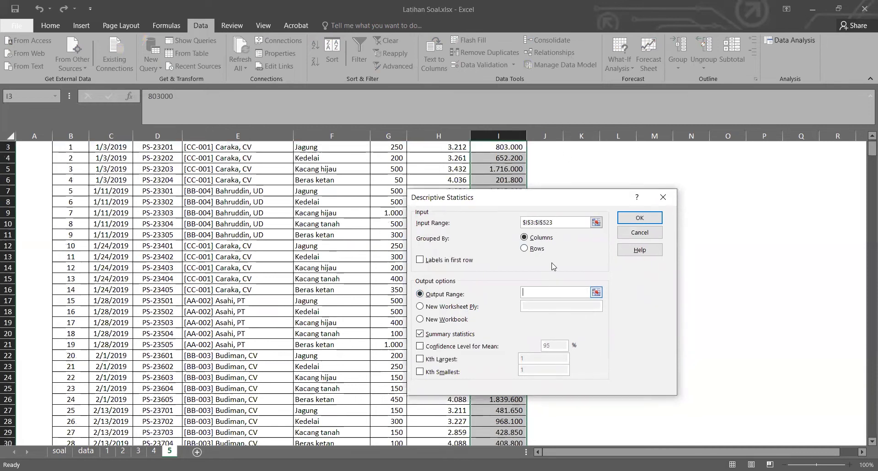
pyautogui.click(551, 147)
pyautogui.click(580, 147)
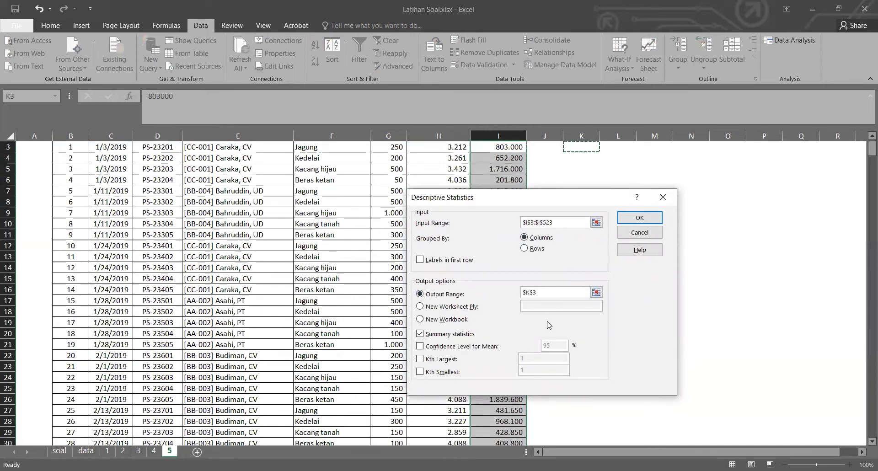
pyautogui.click(640, 218)
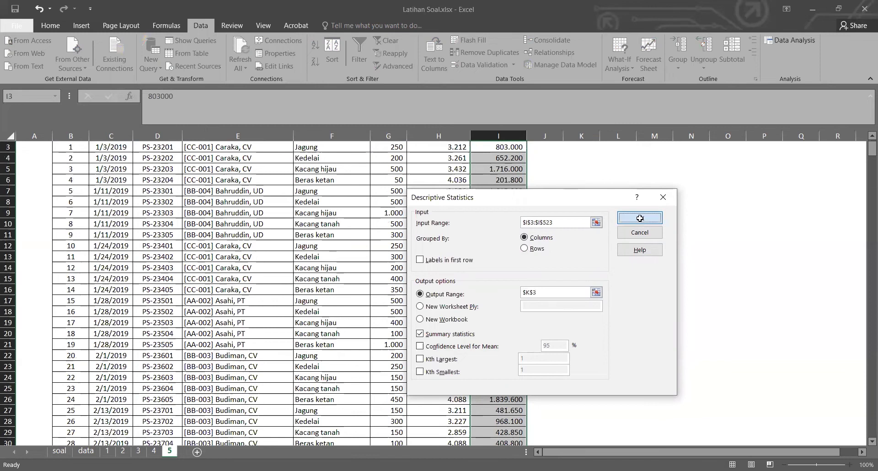
pyautogui.click(661, 209)
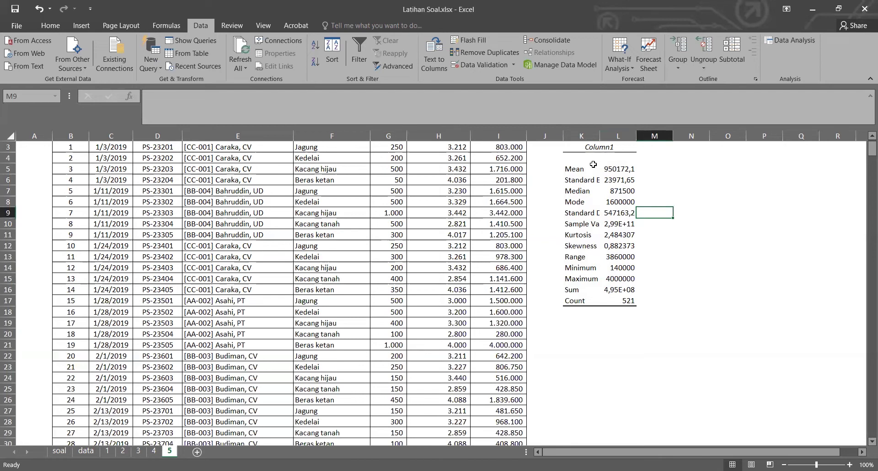
pyautogui.doubleClick(600, 136)
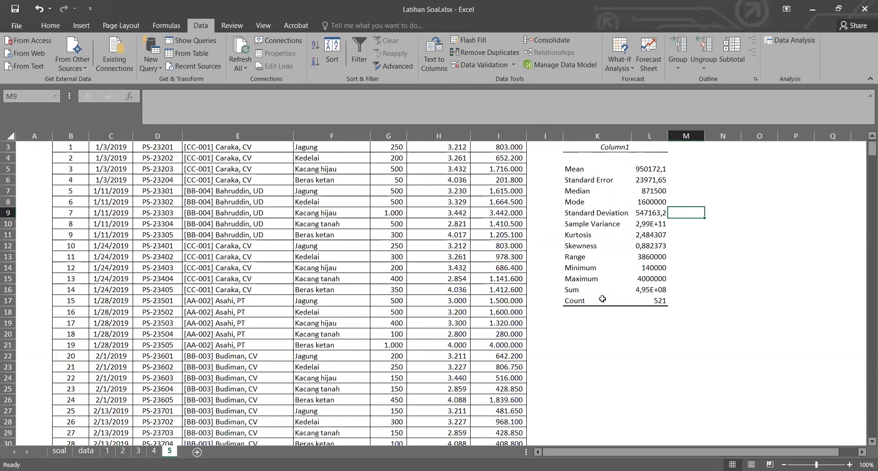
# Check the No_Urut numbering from the first to the last data row against the Count statistic
pyautogui.click(79, 146)
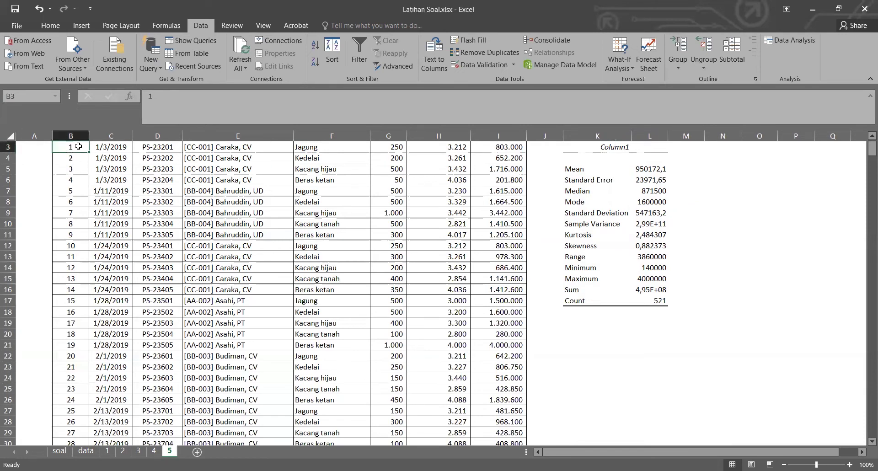
pyautogui.hotkey('ctrl', 'shift', 'Down')
pyautogui.hotkey('shift', 'Up')
pyautogui.hotkey('ctrl', 'Up')
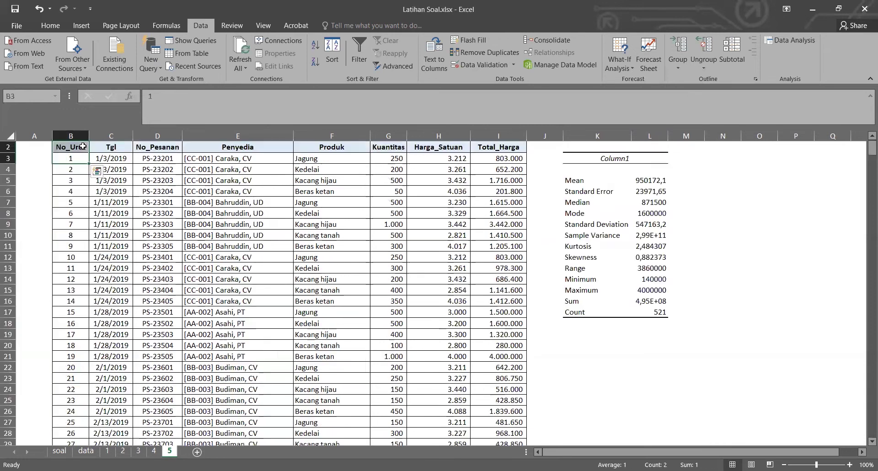
pyautogui.click(110, 158)
pyautogui.click(600, 381)
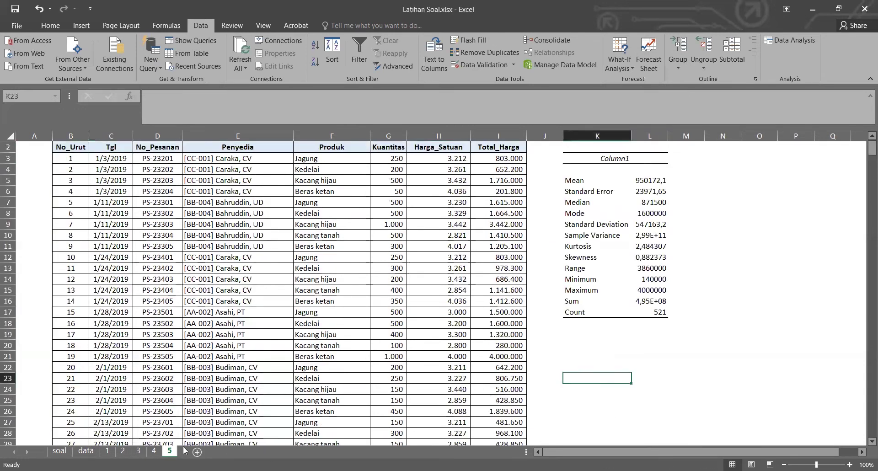
# Read exercise 6 on the soal sheet about the histogram of total order prices and its bin count
pyautogui.click(59, 451)
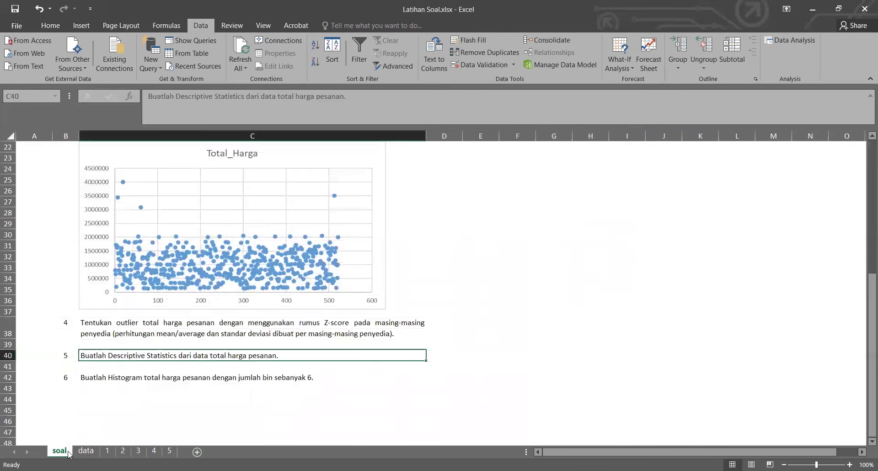
pyautogui.click(148, 380)
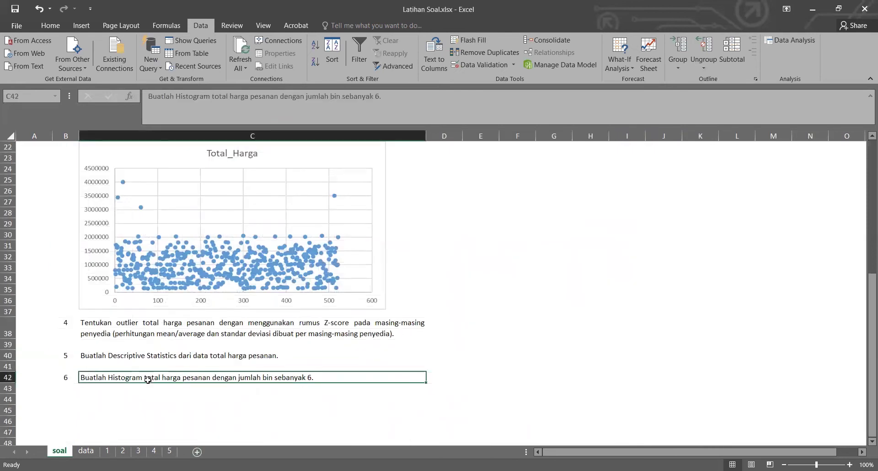
pyautogui.scroll(1, 240, 237)
pyautogui.click(240, 236)
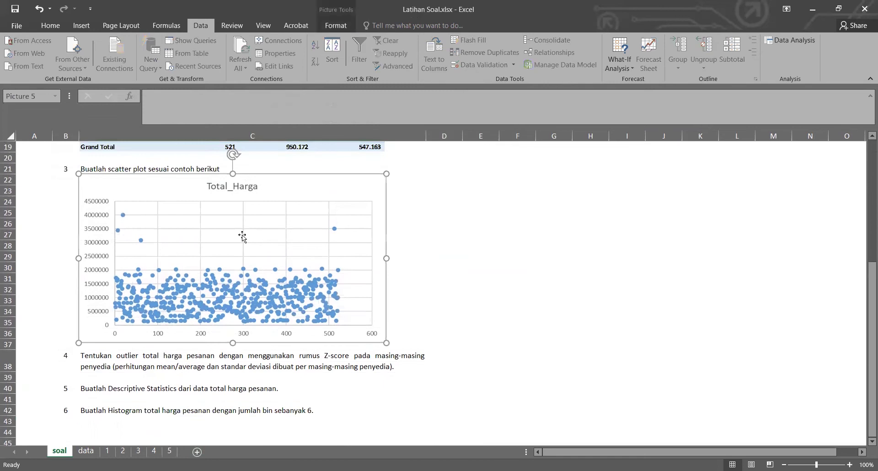
pyautogui.scroll(-1, 242, 233)
pyautogui.scroll(1, 253, 230)
pyautogui.scroll(-1, 246, 233)
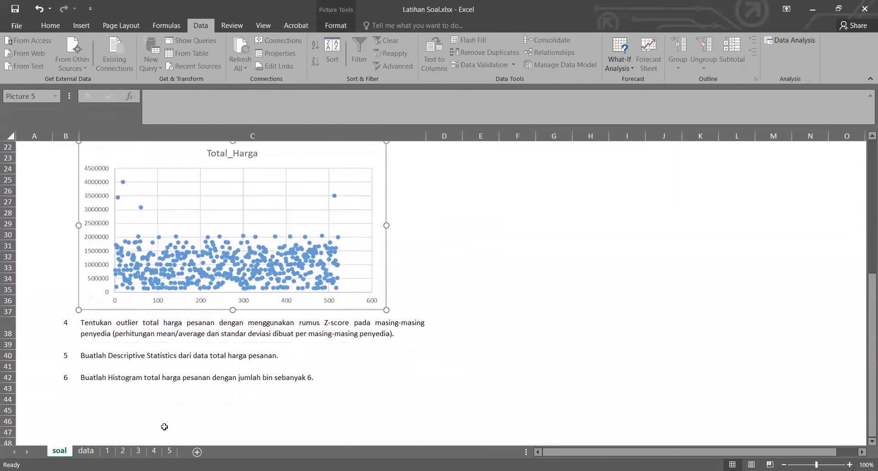
# Copy the data sheet to the end of the workbook and rename the copy 6
pyautogui.click(94, 451)
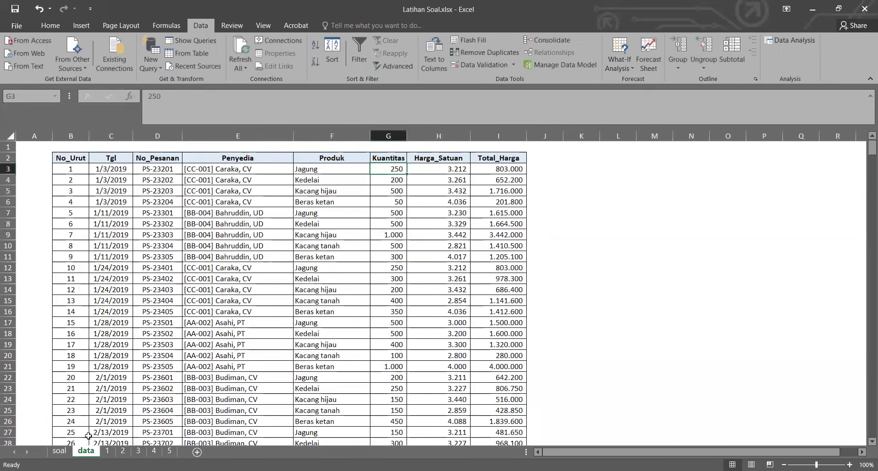
pyautogui.rightClick(88, 452)
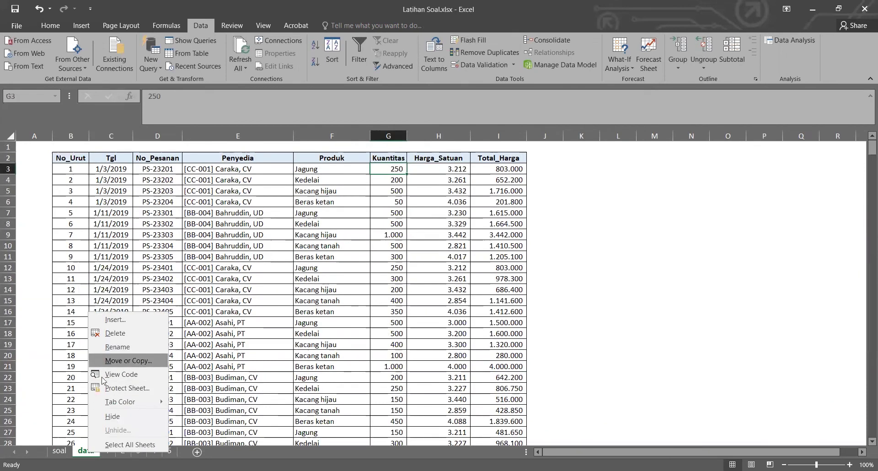
pyautogui.click(149, 362)
pyautogui.click(83, 395)
pyautogui.click(80, 410)
pyautogui.click(140, 423)
pyautogui.rightClick(204, 452)
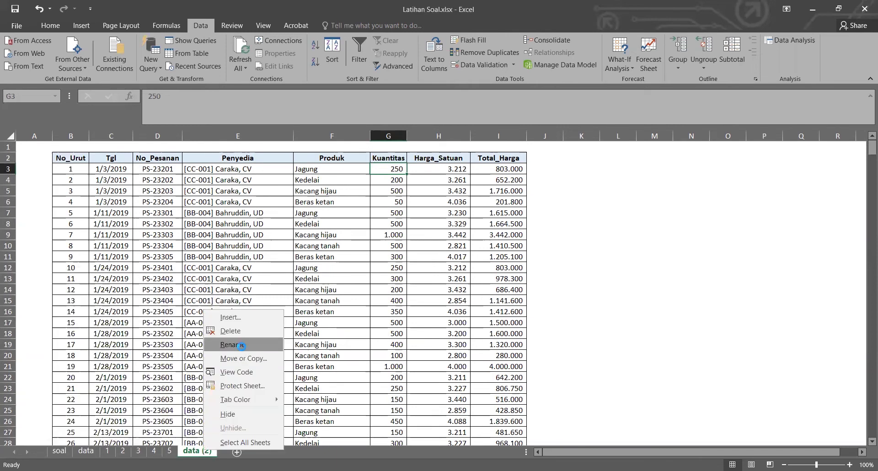
pyautogui.click(242, 344)
pyautogui.write('6')
pyautogui.press('Return')
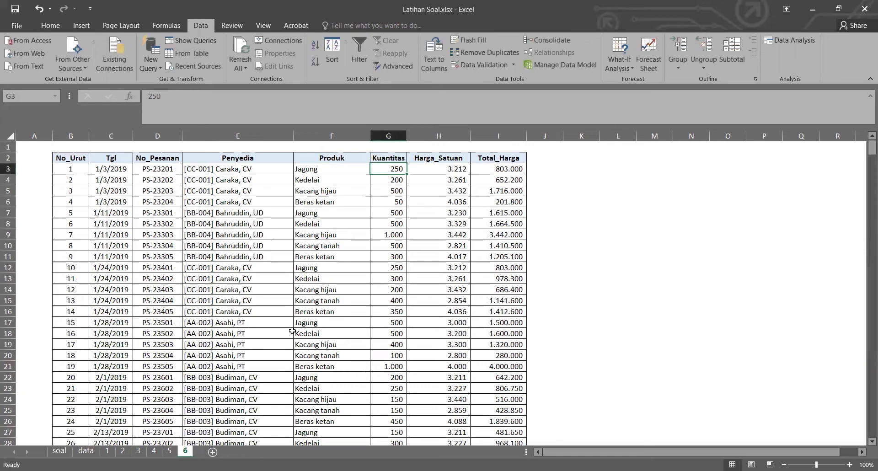
# Try a histogram chart of the Total_Harga values placed beside the last data rows on sheet 6, and remove it
pyautogui.click(584, 168)
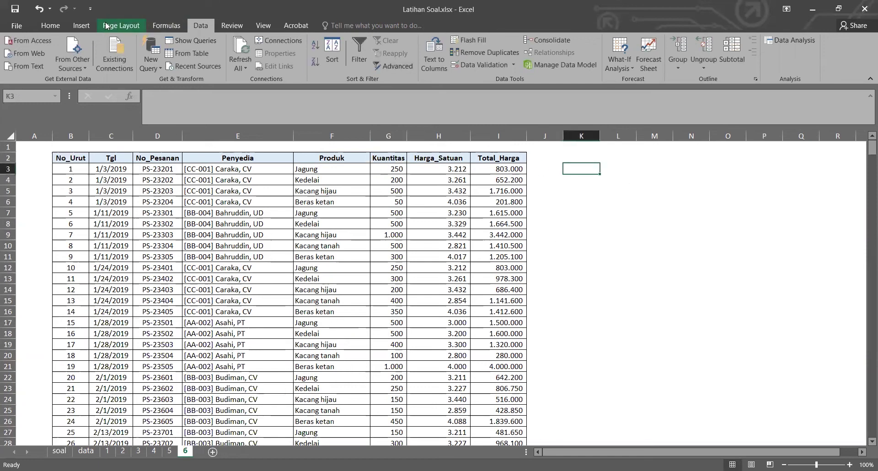
pyautogui.click(512, 173)
pyautogui.hotkey('ctrl', 'shift', 'Down')
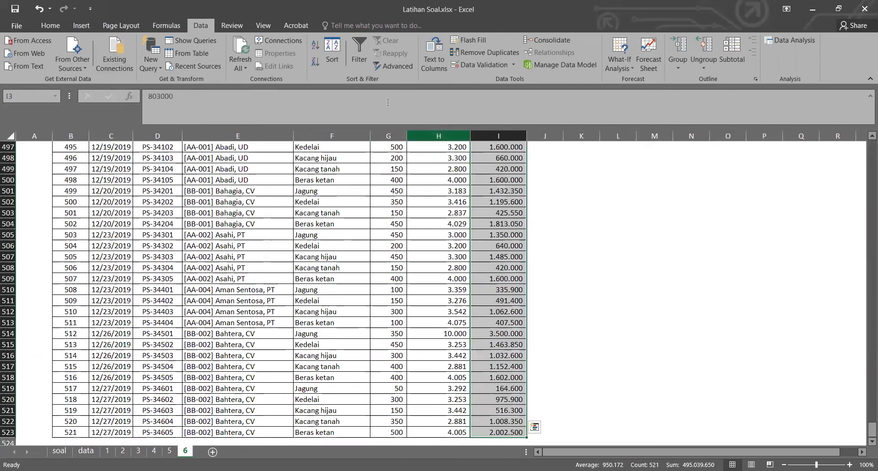
pyautogui.click(76, 28)
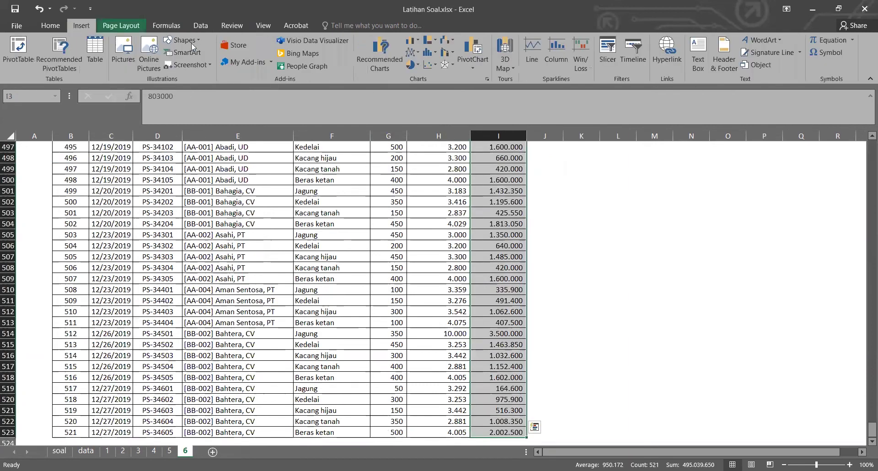
pyautogui.click(490, 81)
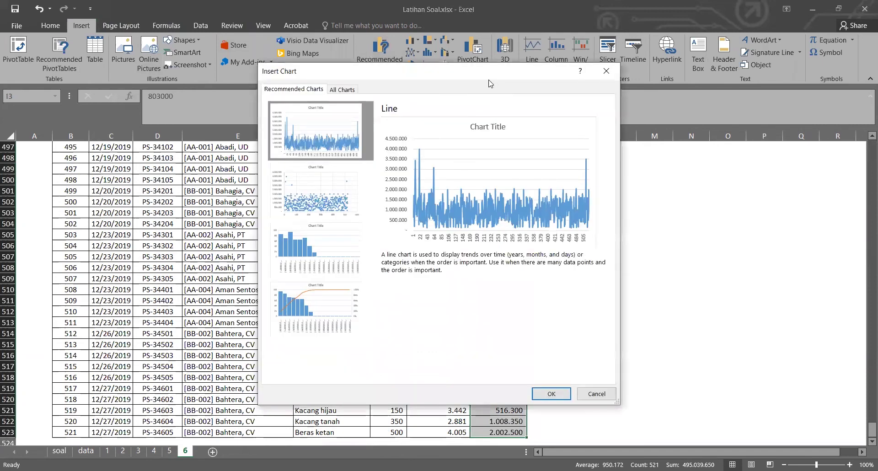
pyautogui.click(357, 88)
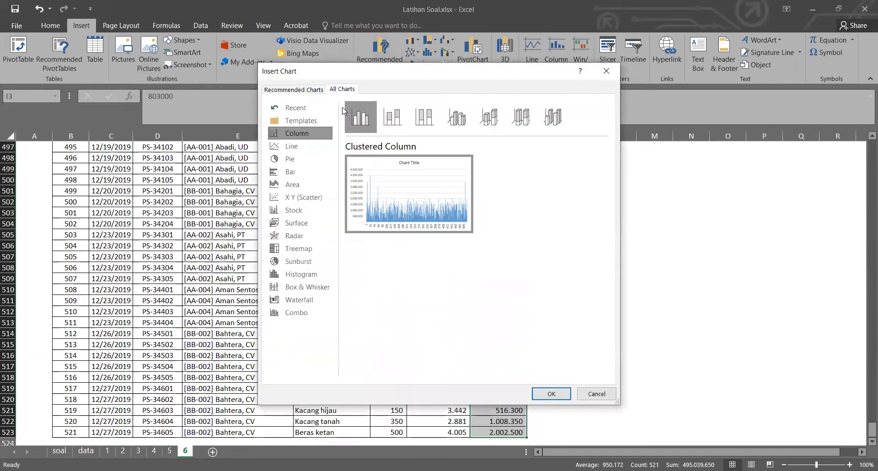
pyautogui.click(301, 274)
pyautogui.click(553, 394)
pyautogui.moveTo(525, 230); pyautogui.dragTo(707, 197)
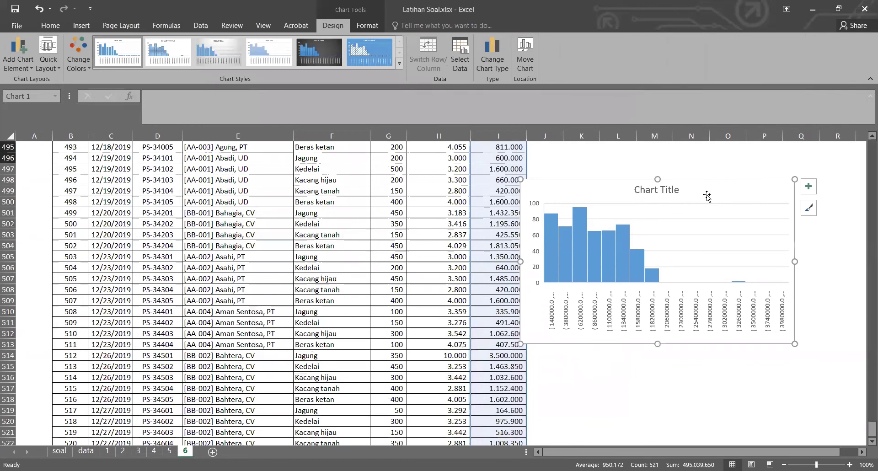
pyautogui.press('Delete')
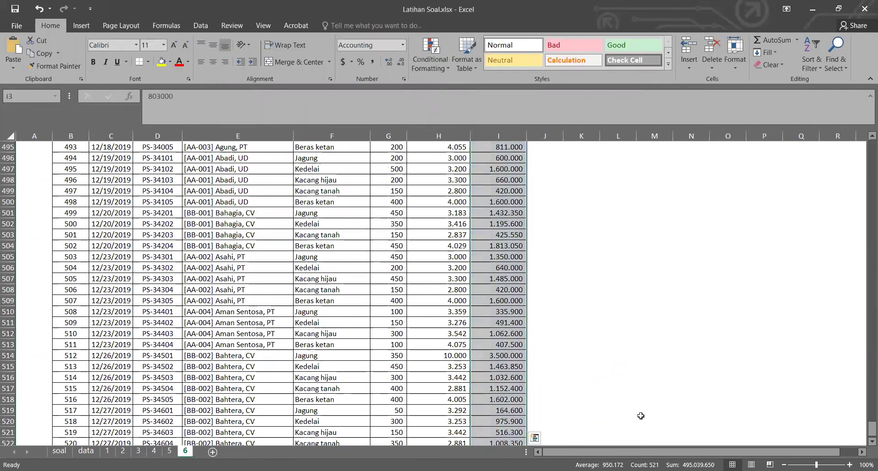
# Insert a histogram chart of the Total_Harga values on sheet 6 and place it beside the first data rows
pyautogui.scroll(-2, 515, 384)
pyautogui.click(516, 387)
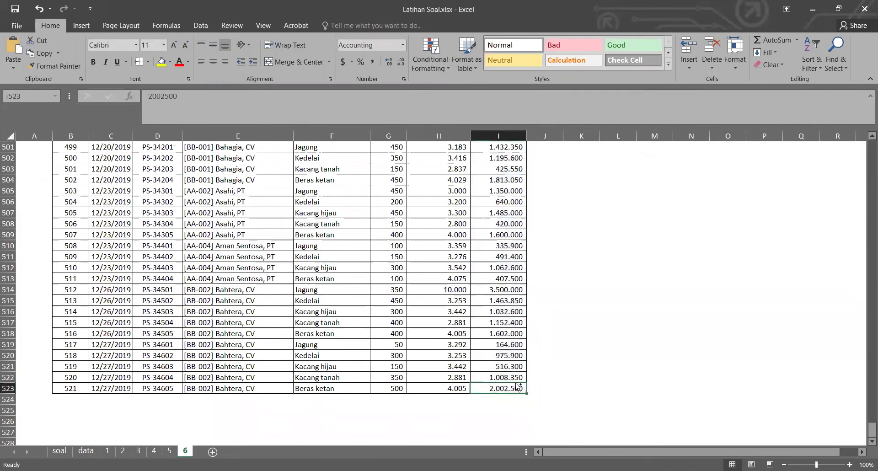
pyautogui.hotkey('ctrl', 'shift', 'Up')
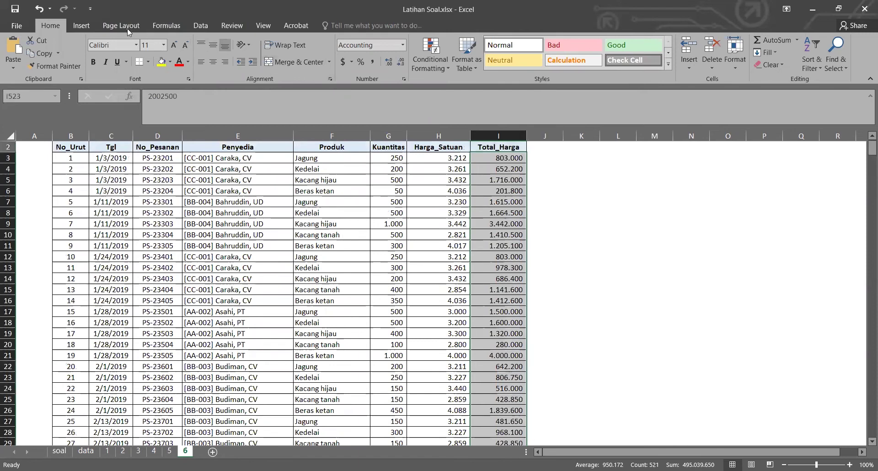
pyautogui.click(81, 26)
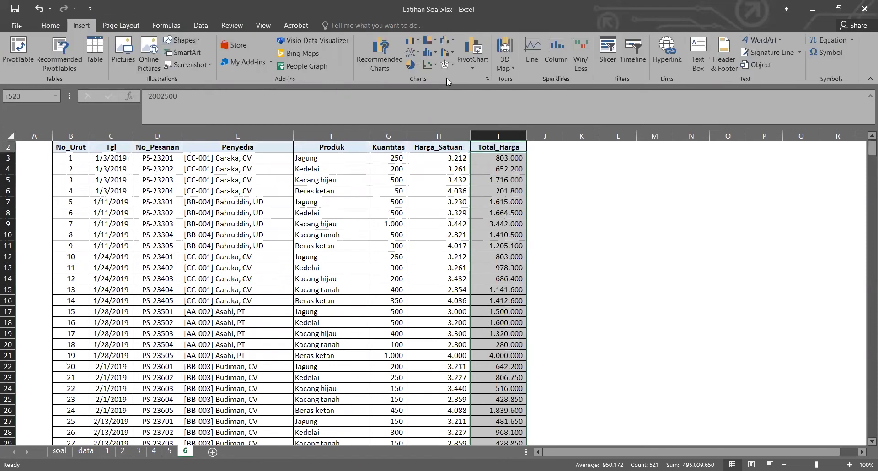
pyautogui.click(489, 80)
pyautogui.click(342, 89)
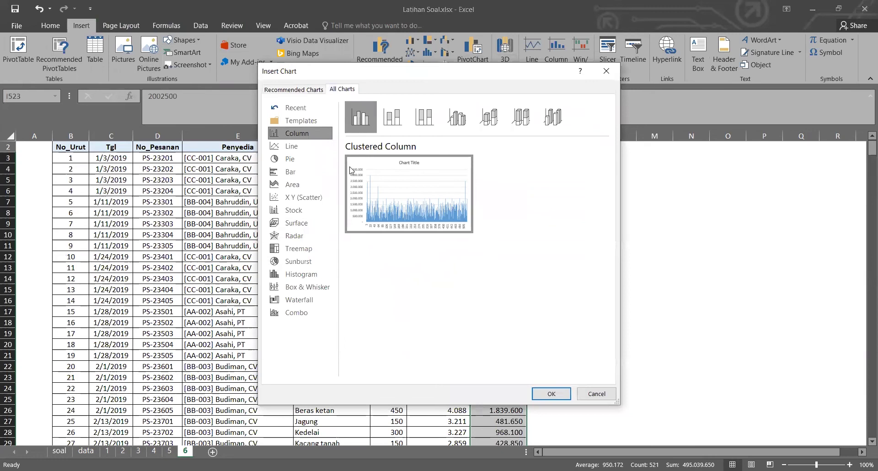
pyautogui.click(311, 273)
pyautogui.click(562, 399)
pyautogui.moveTo(519, 225); pyautogui.dragTo(742, 160)
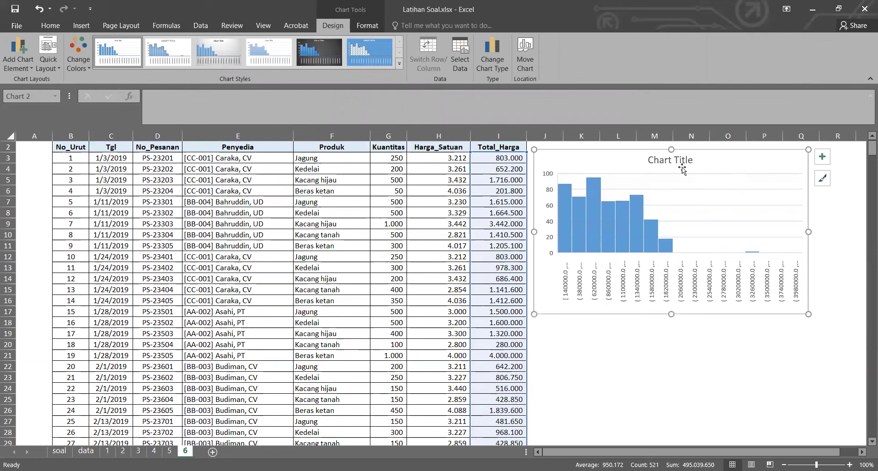
# Recheck exercise 6 on the soal sheet and set the number of bins of the sheet 6 histogram to 6
pyautogui.click(59, 451)
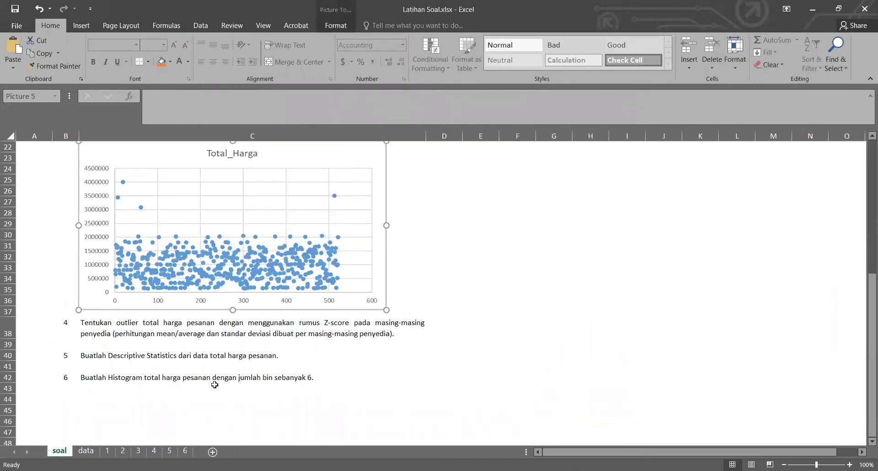
pyautogui.click(185, 451)
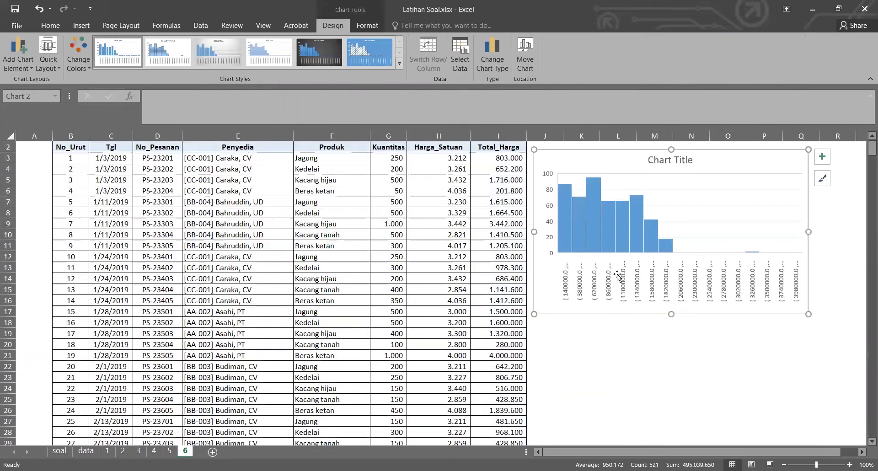
pyautogui.doubleClick(606, 282)
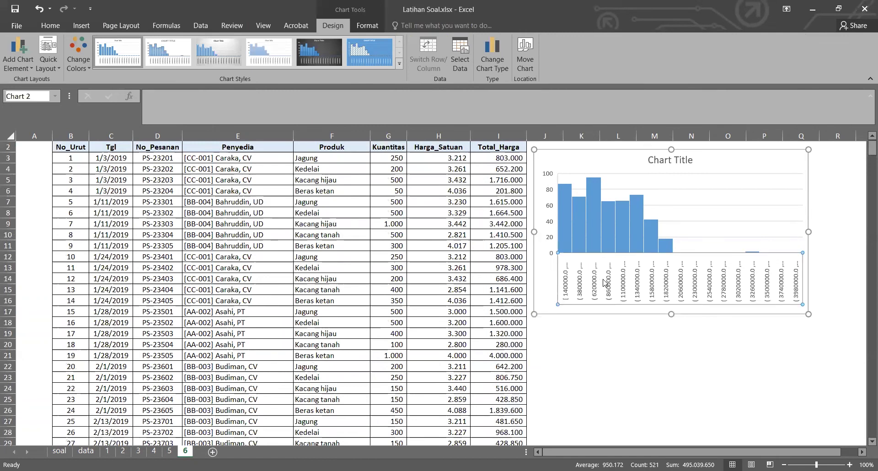
pyautogui.rightClick(604, 283)
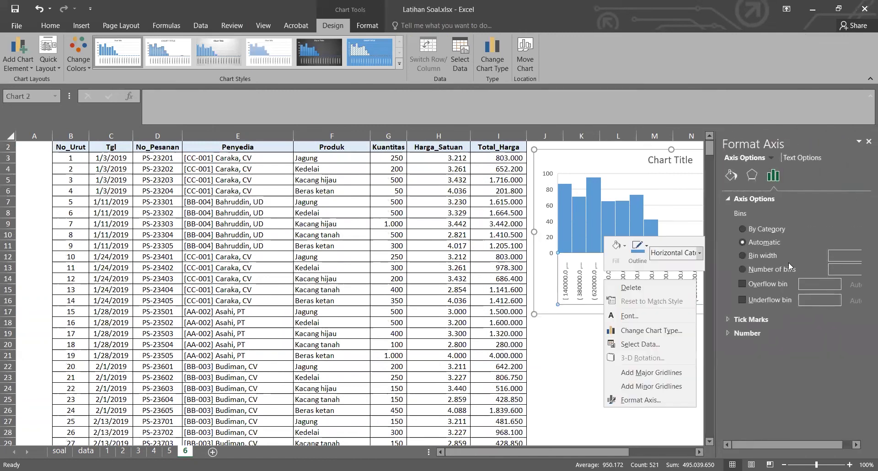
pyautogui.click(788, 269)
pyautogui.click(844, 270)
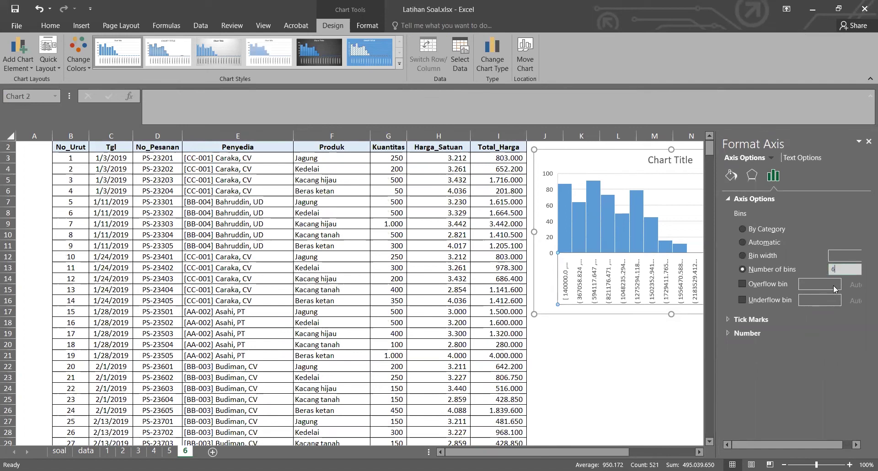
pyautogui.press('Return')
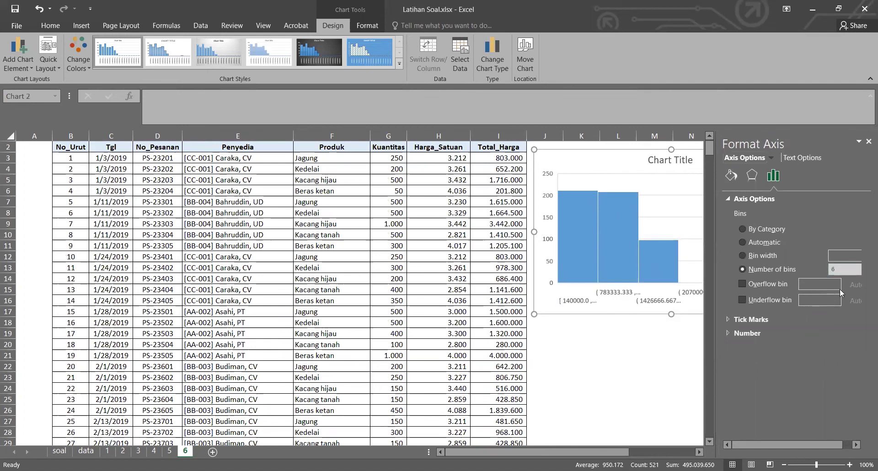
pyautogui.click(664, 355)
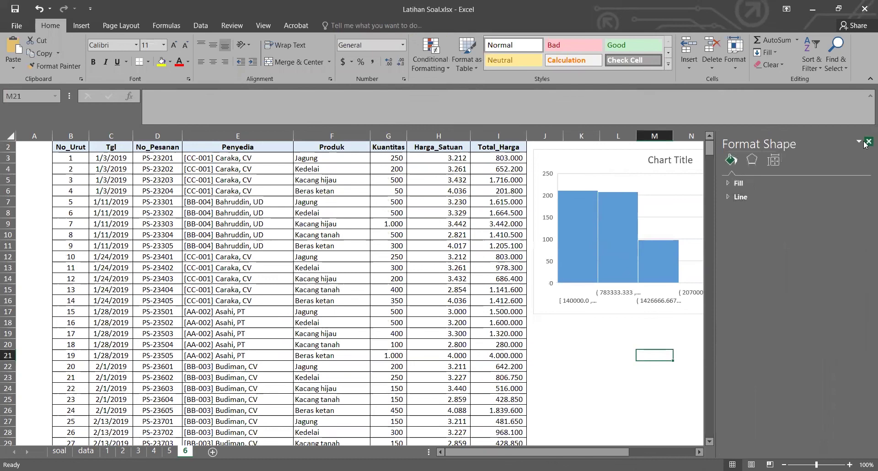
pyautogui.click(869, 142)
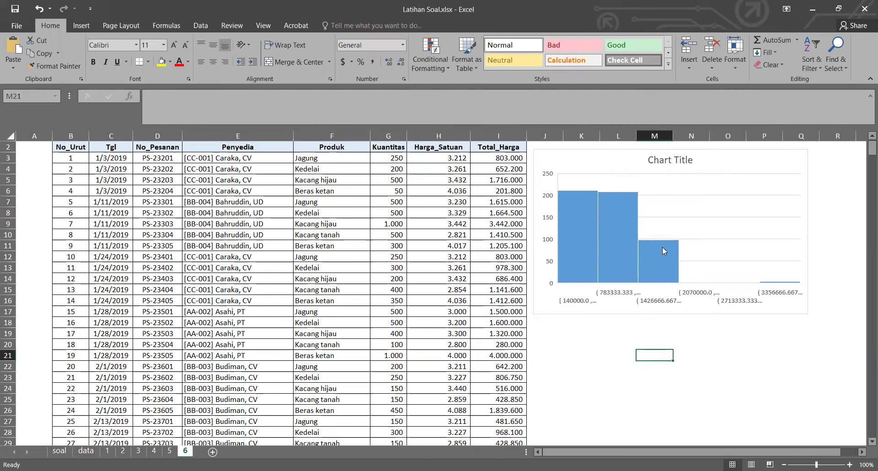
# Review the histogram on sheet 6 and the full list of exercises 1 to 6 on the soal sheet
pyautogui.scroll(1, 727, 296)
pyautogui.scroll(-1, 662, 310)
pyautogui.scroll(1, 662, 309)
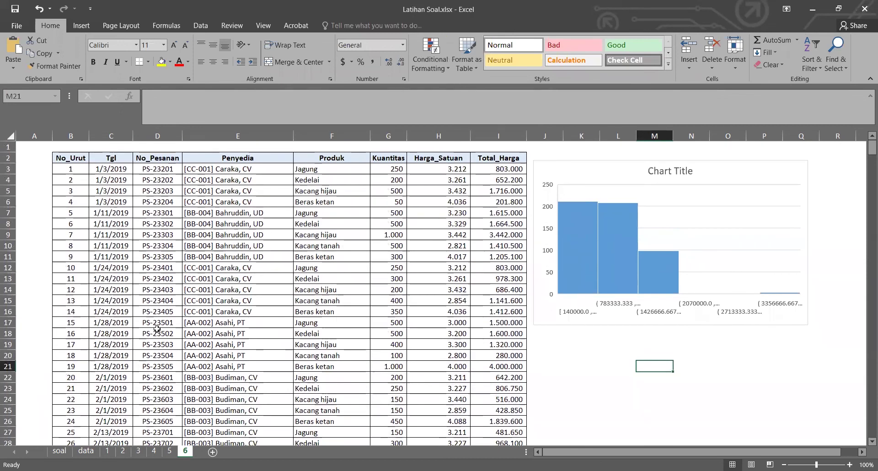
pyautogui.click(60, 452)
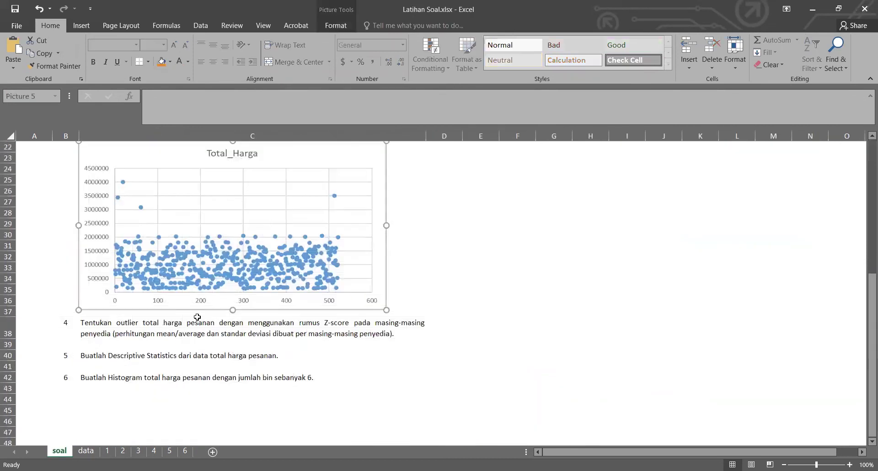
pyautogui.scroll(7, 197, 317)
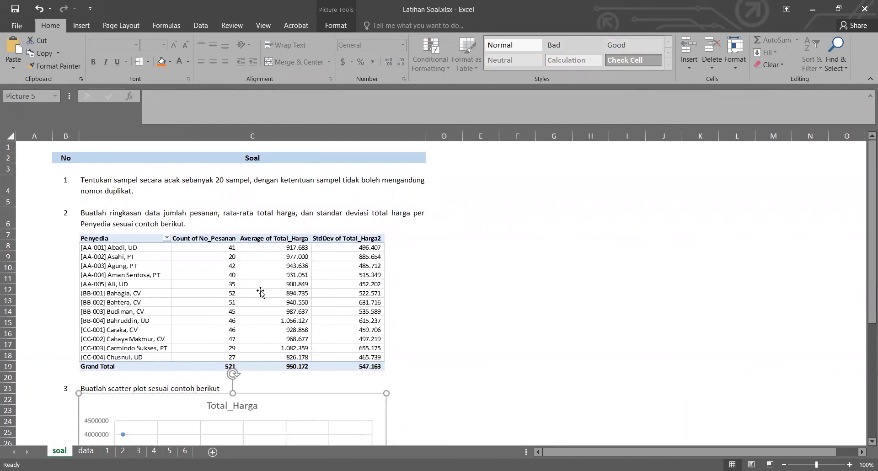
pyautogui.scroll(-1, 260, 292)
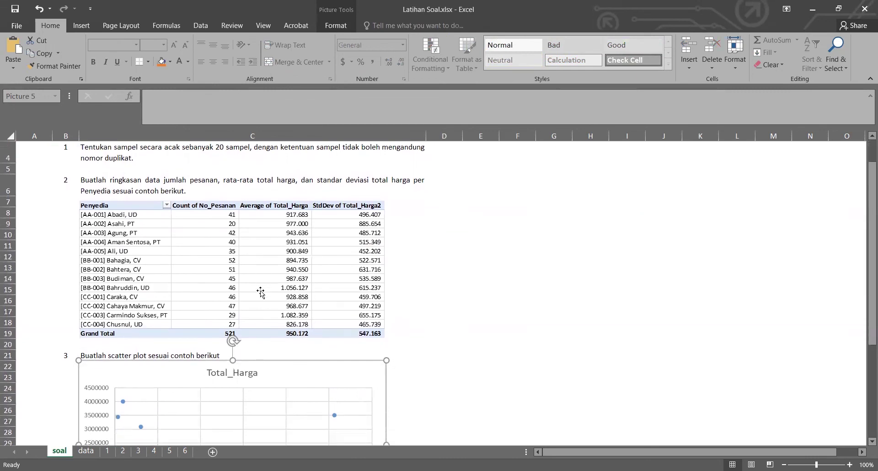
pyautogui.scroll(-4, 260, 292)
pyautogui.click(426, 258)
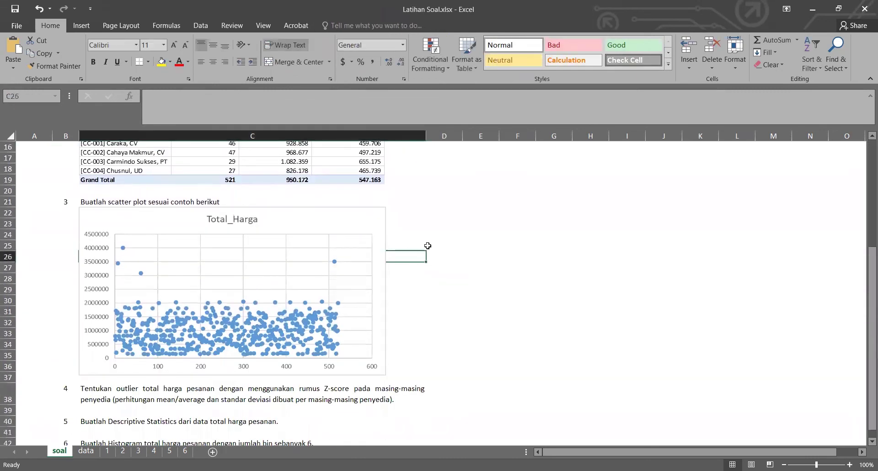
pyautogui.click(424, 223)
pyautogui.click(457, 214)
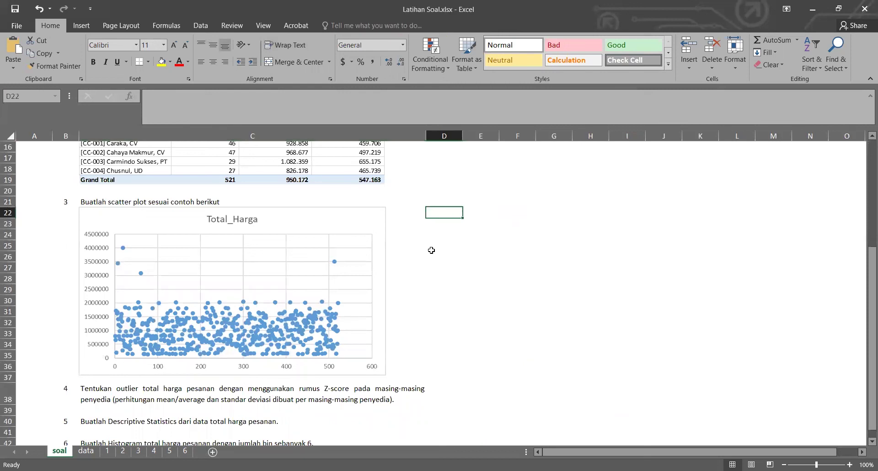
pyautogui.scroll(-2, 430, 252)
pyautogui.scroll(5, 430, 252)
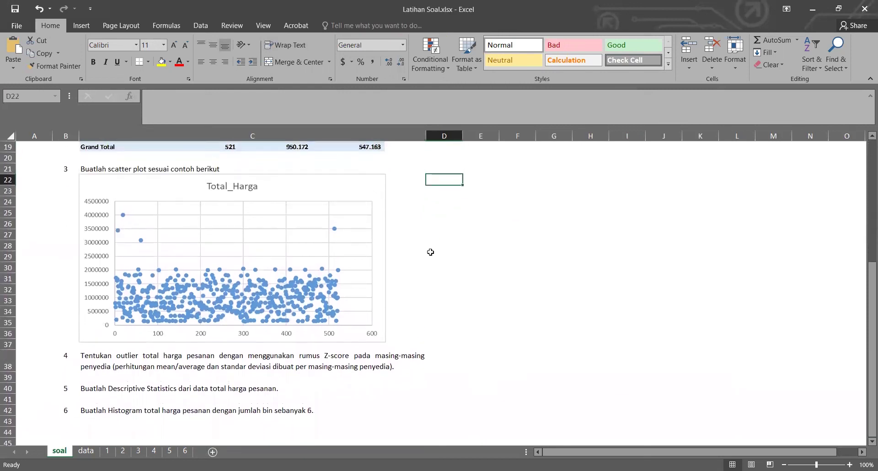
pyautogui.scroll(2, 430, 252)
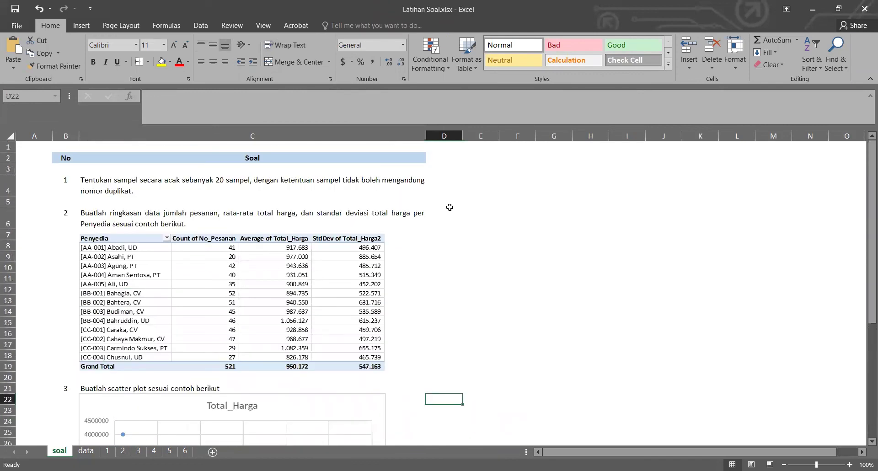
pyautogui.click(476, 182)
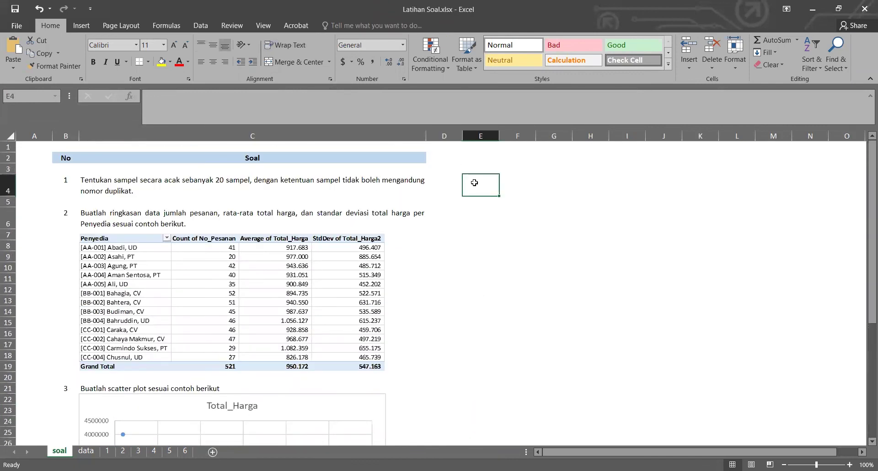